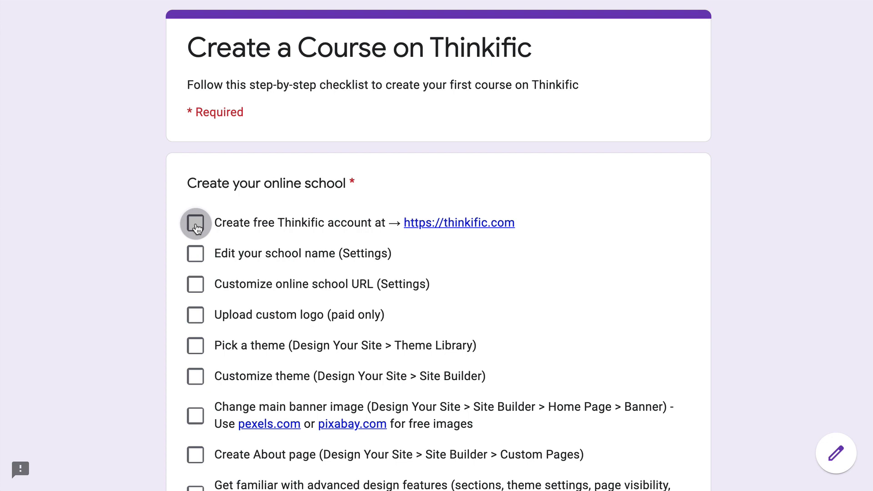
- Tick the create-account checklist item and fill the free sign-up form with name, e-mail and password
click(253, 228)
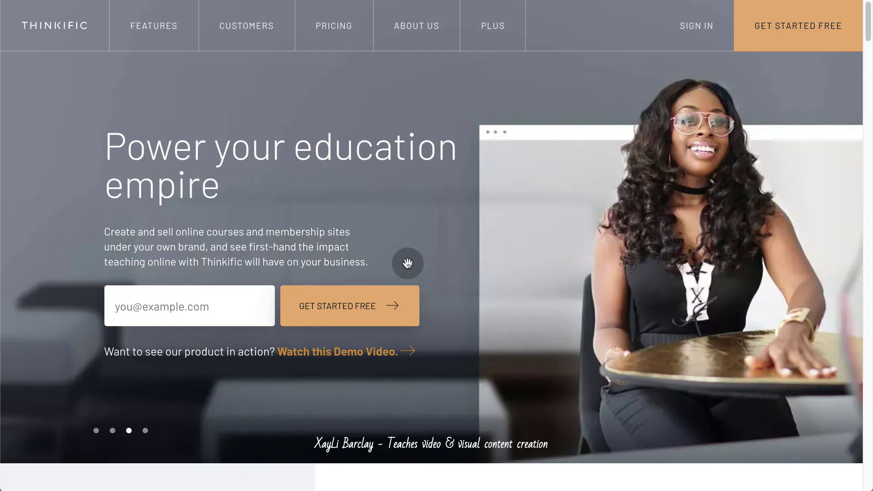
click(764, 43)
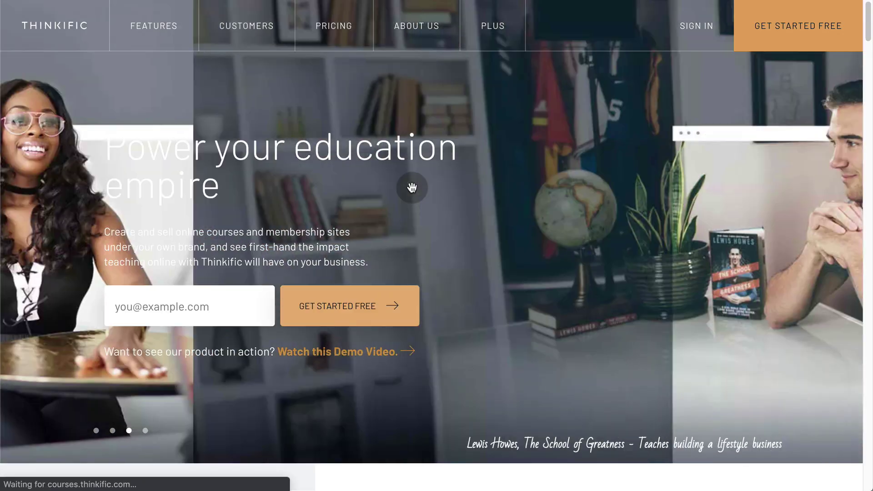
text(First)
key(Tab)
text(Last)
key(Tab)
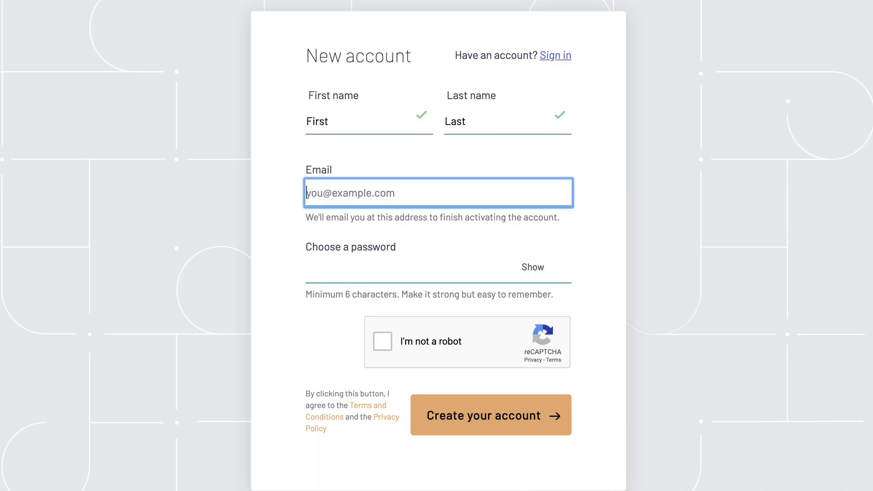
text(name@domain.com)
key(Tab)
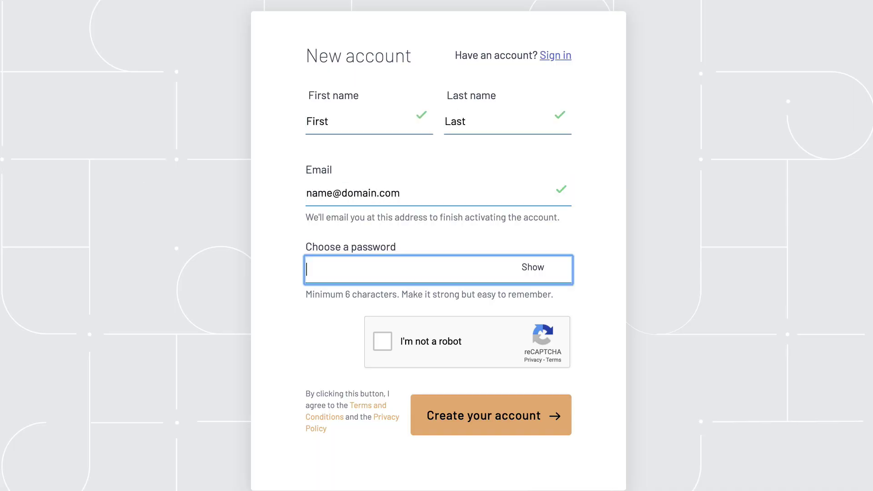
text(password1)
- Pass the crosswalk reCAPTCHA and create the free Thinkific account
click(383, 341)
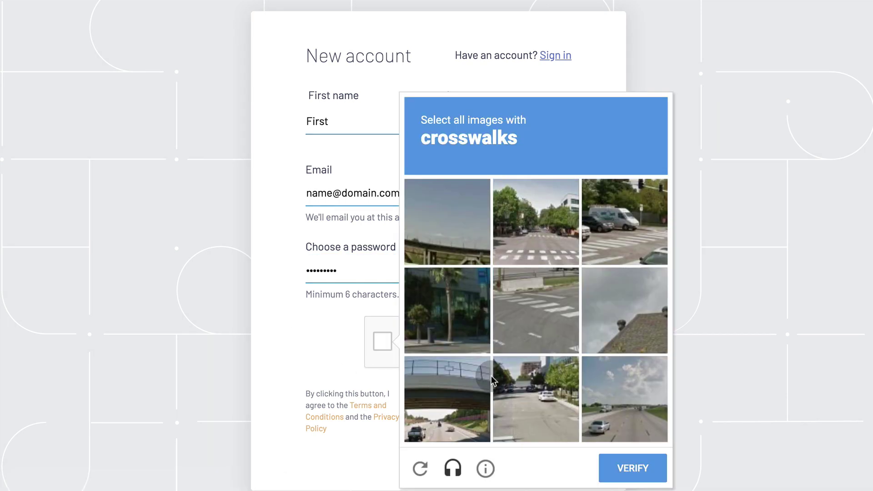
click(539, 249)
click(623, 232)
click(543, 302)
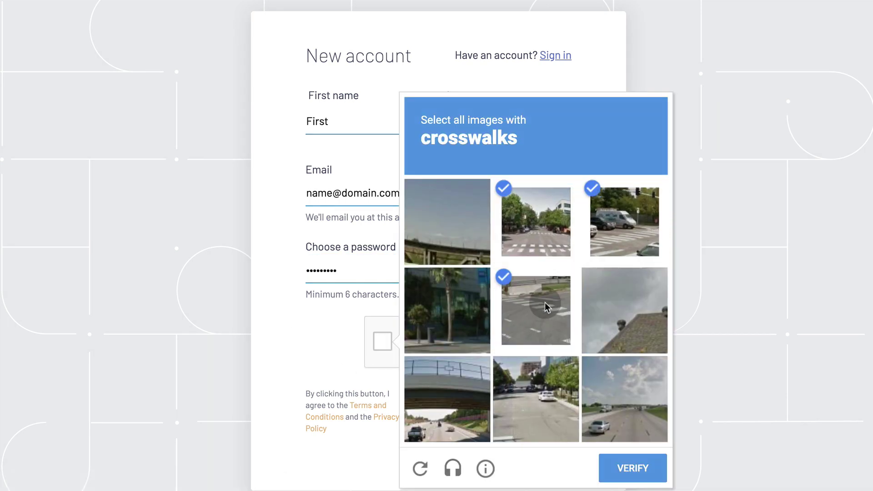
click(641, 466)
click(503, 419)
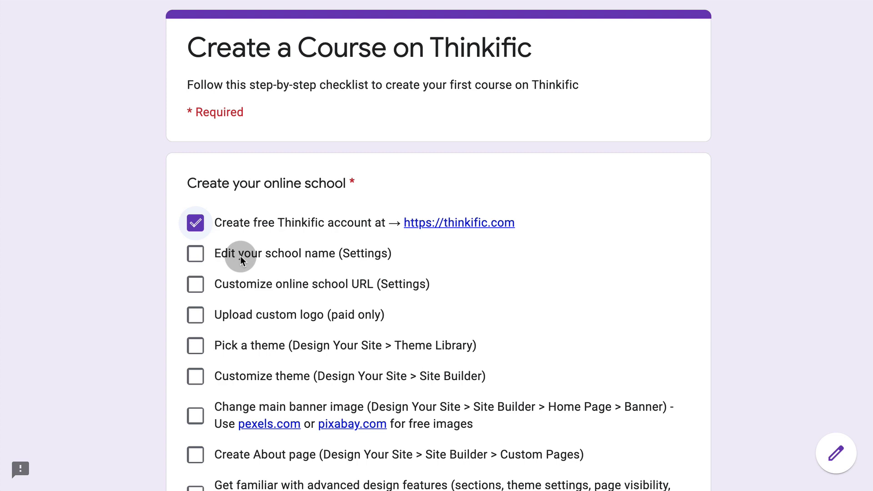
- Tick the school-name and URL items after reviewing the Grumo School name and grumoschool-yeah subdomain
click(195, 254)
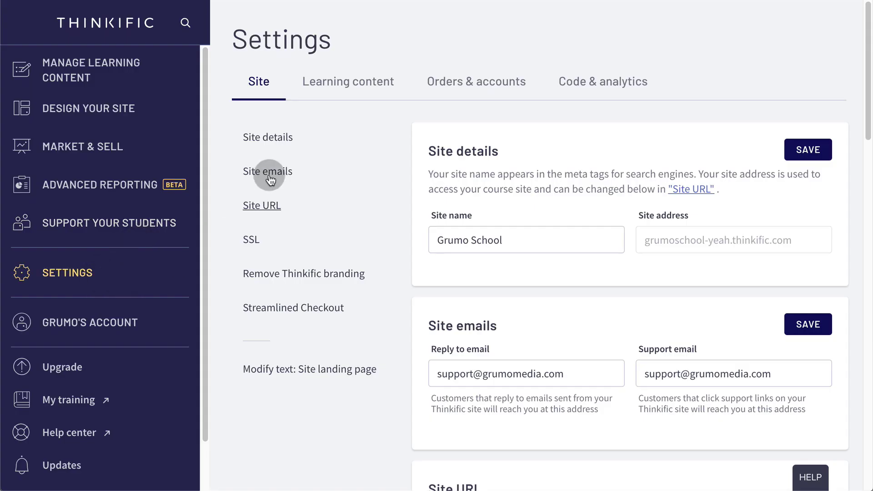
drag(503, 241, 435, 239)
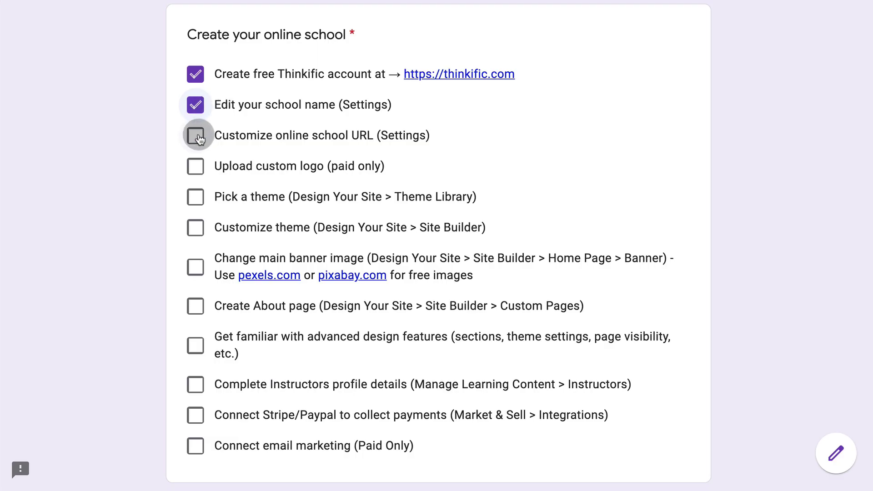
click(197, 136)
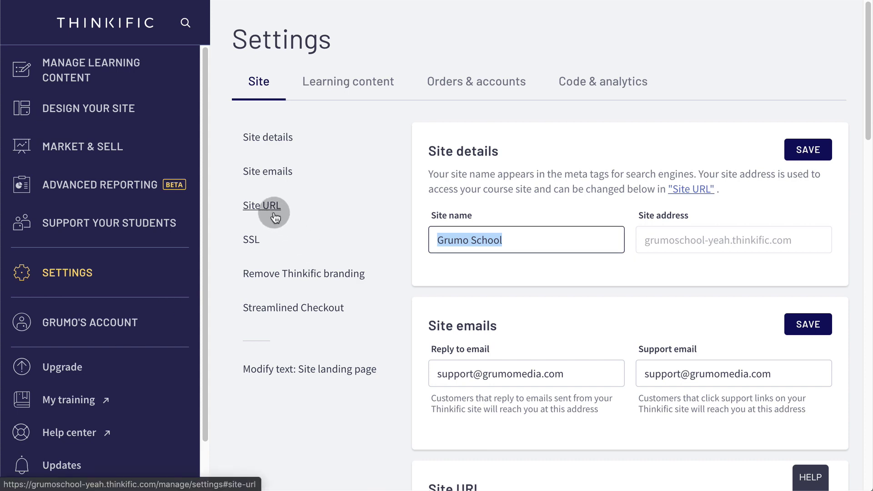
click(273, 210)
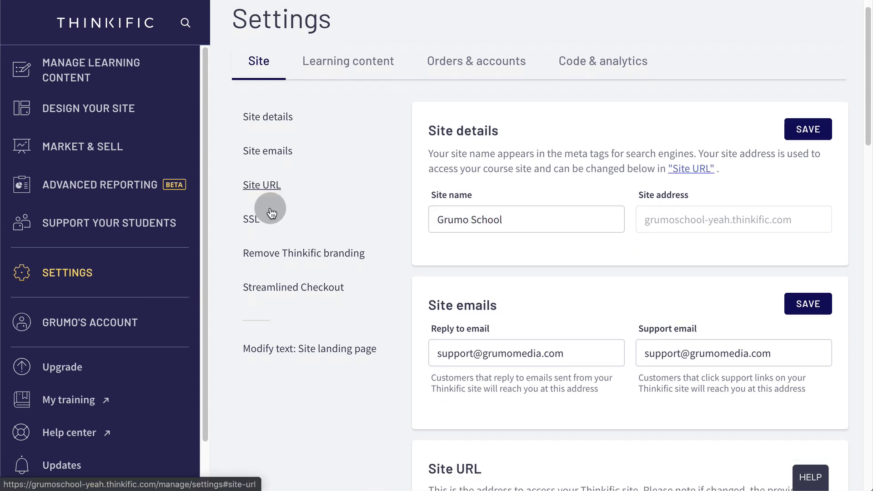
click(812, 175)
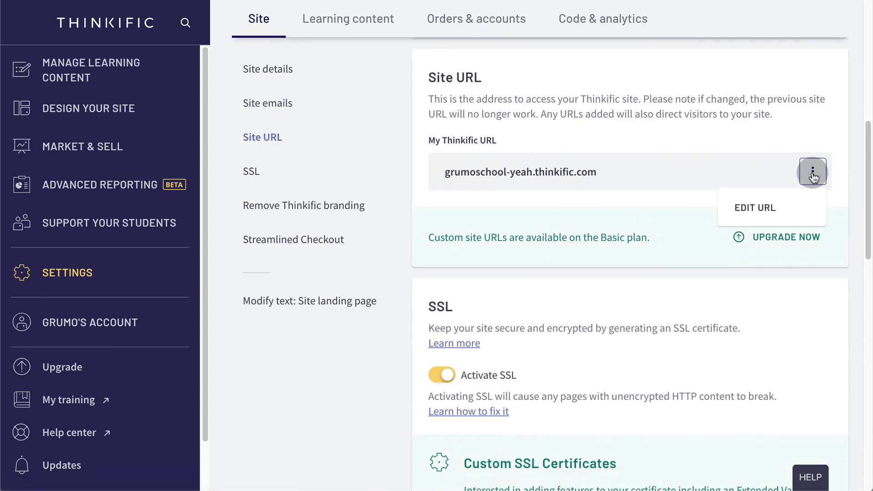
click(773, 209)
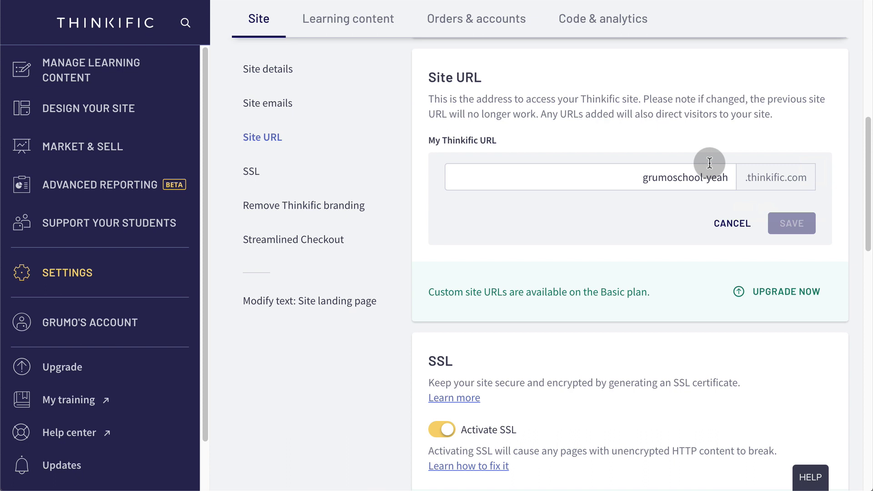
drag(727, 177, 638, 178)
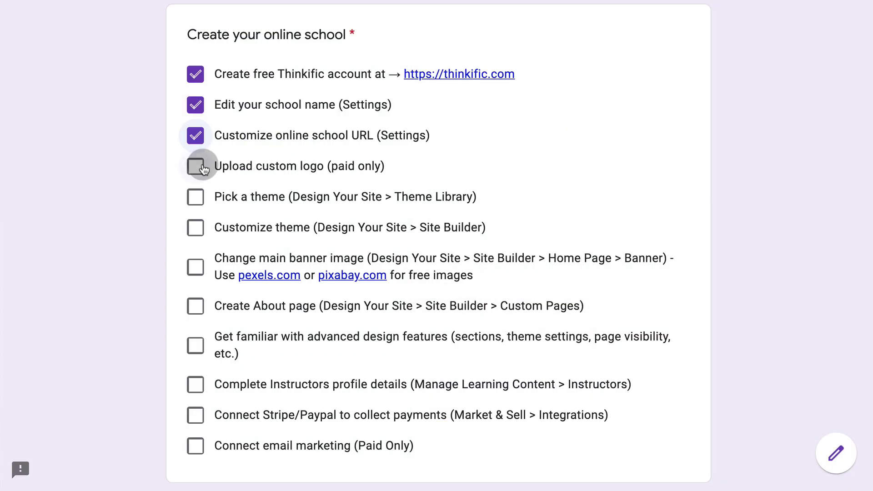
- Tick the custom logo and pick-a-theme items and browse the theme gallery
click(195, 166)
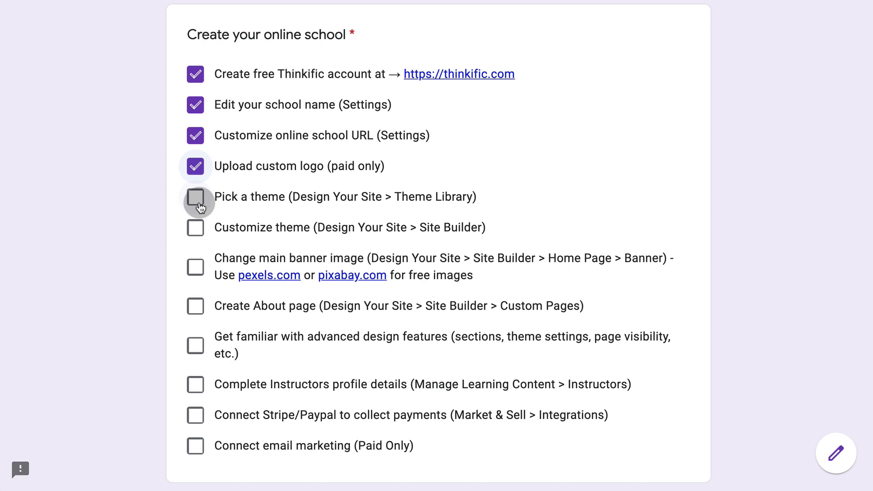
click(196, 198)
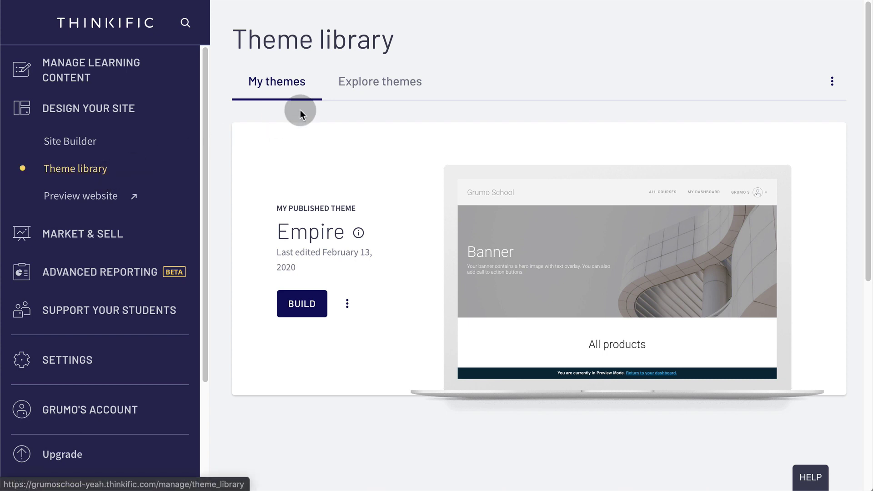
click(384, 95)
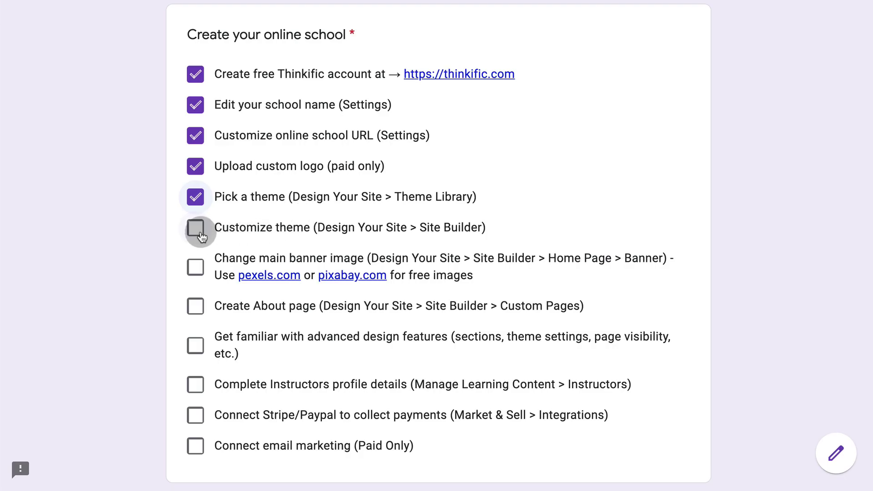
- Tick the customize-theme and banner-image items and open the Empire Home page in Site Builder
click(197, 227)
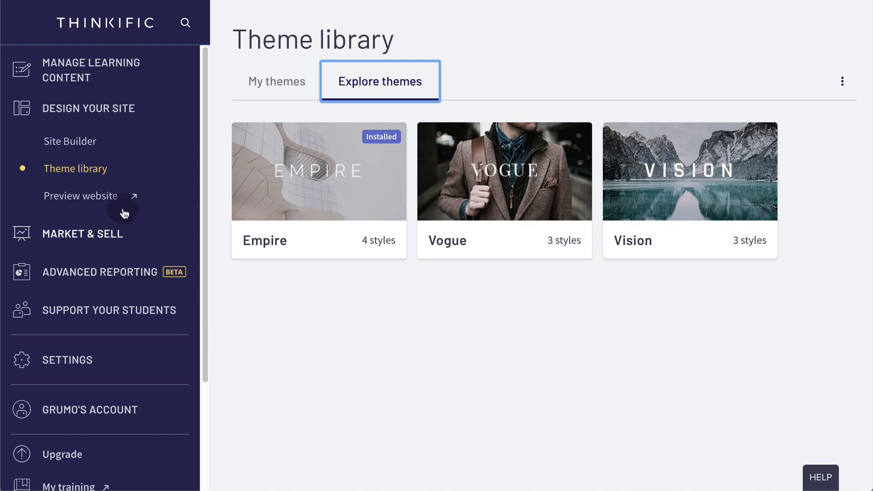
click(90, 152)
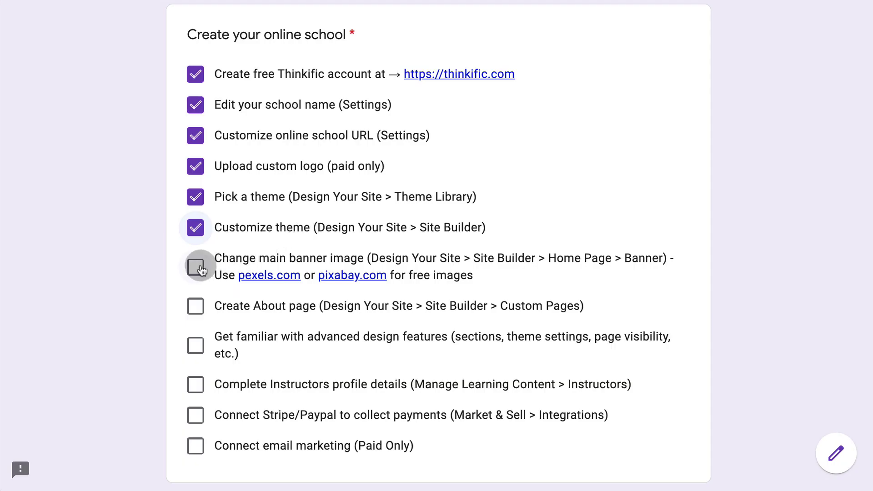
click(195, 267)
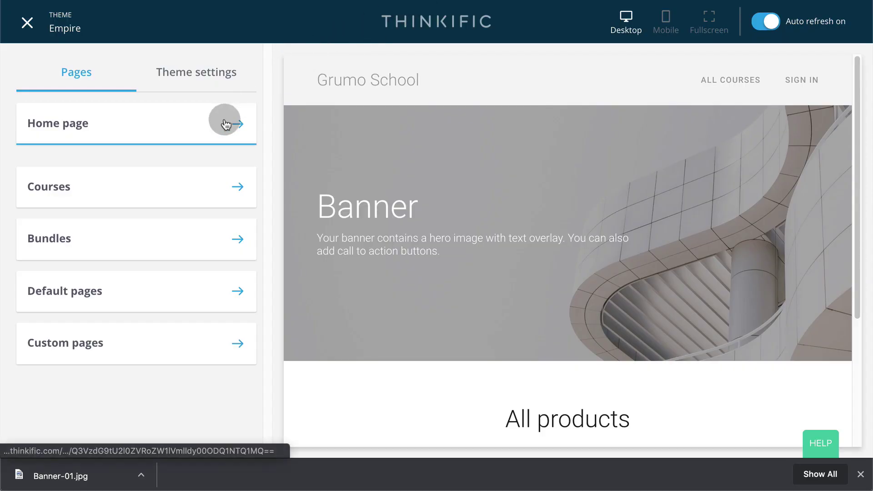
click(238, 127)
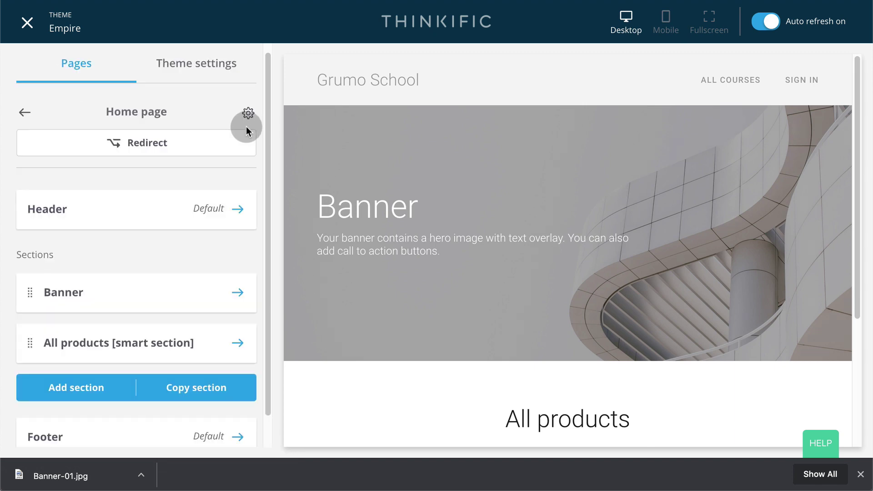
- Expand the home banner's Hero image settings, then search Pexels for 'laptop' photos and browse the results
click(238, 293)
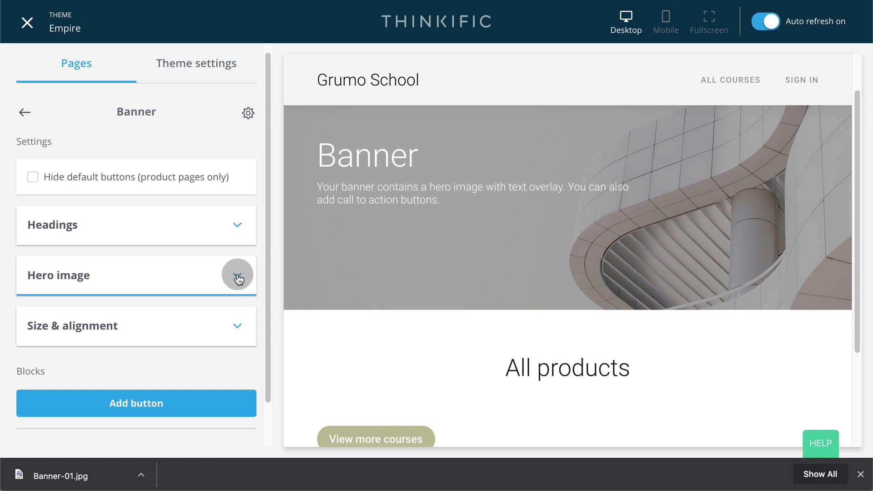
click(238, 275)
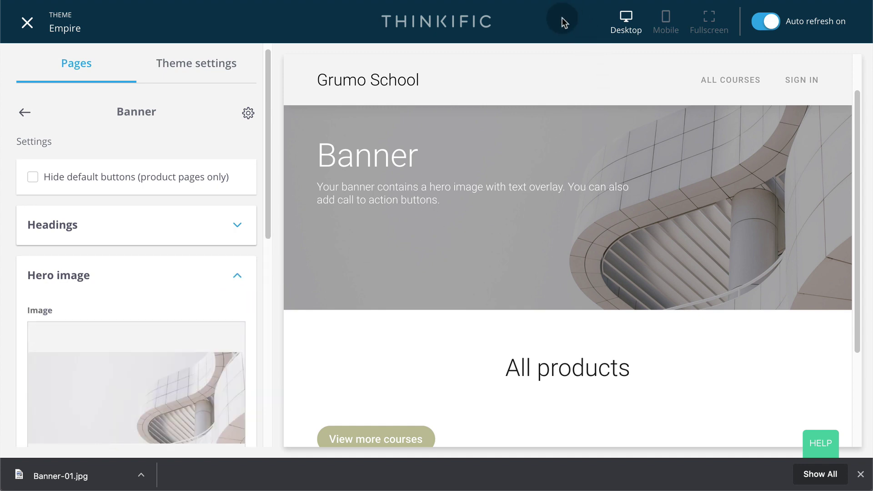
click(592, 2)
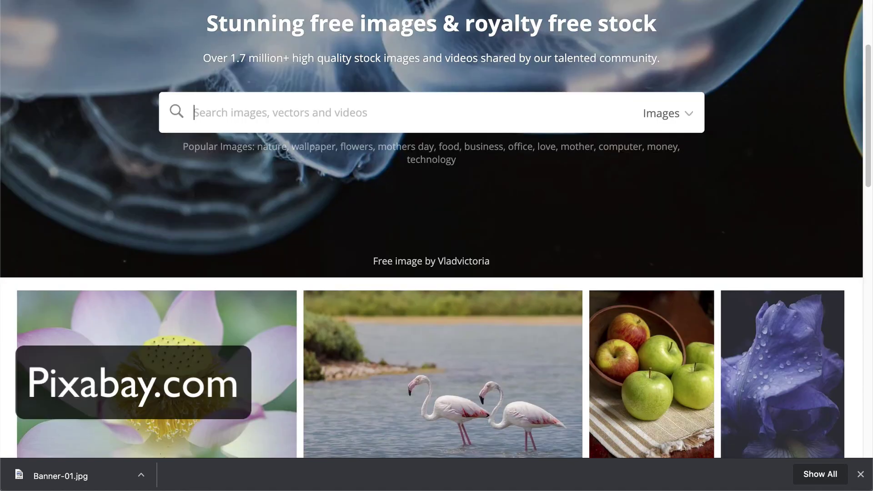
click(432, 167)
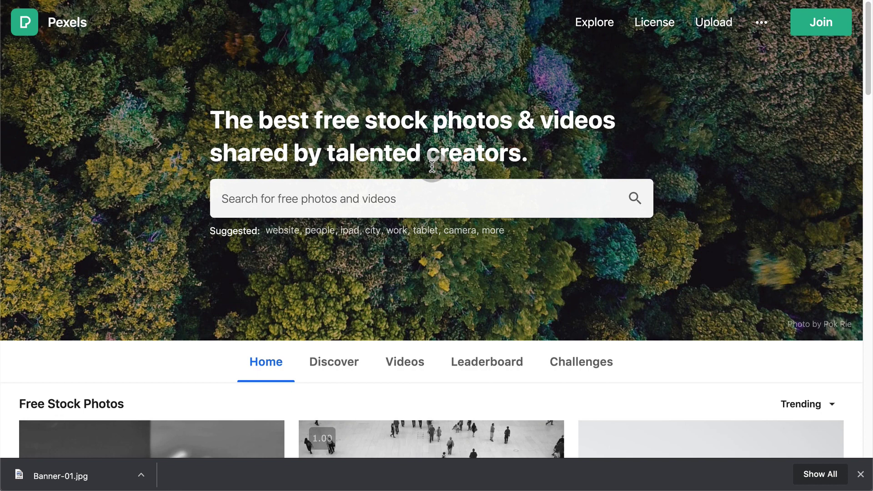
click(382, 196)
click(414, 266)
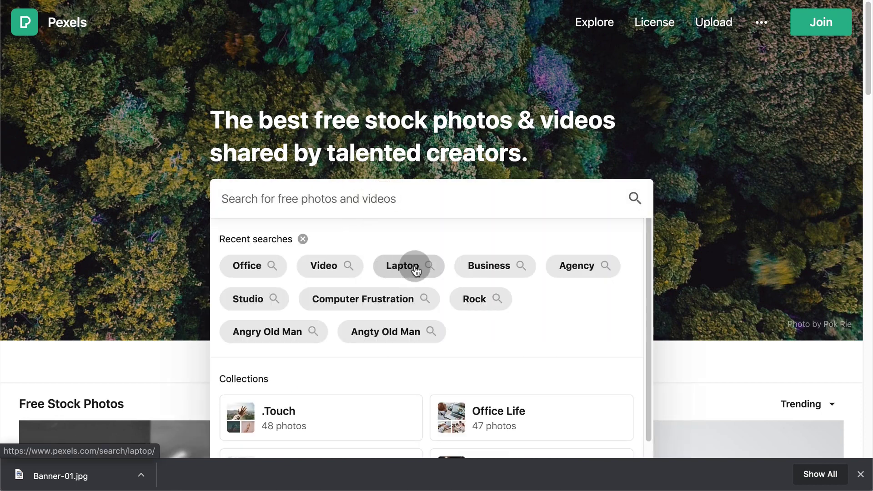
scroll(530, 194, down, 3)
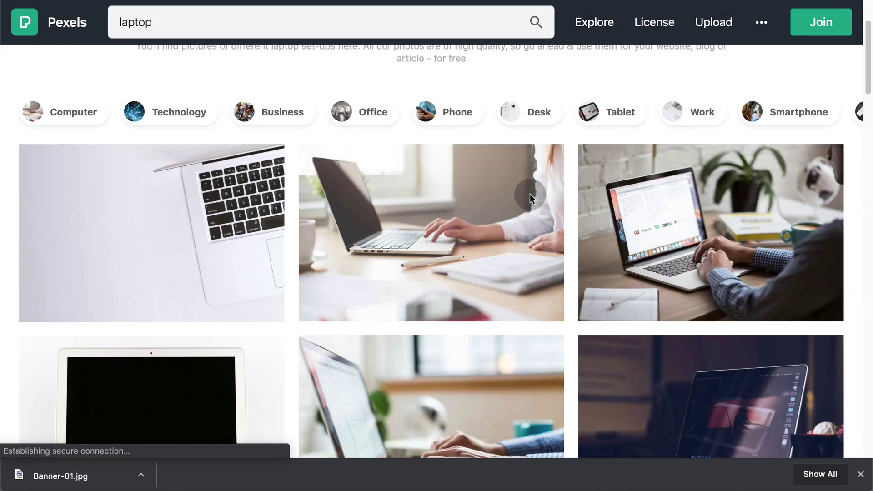
scroll(530, 194, down, 2)
scroll(530, 196, down, 3)
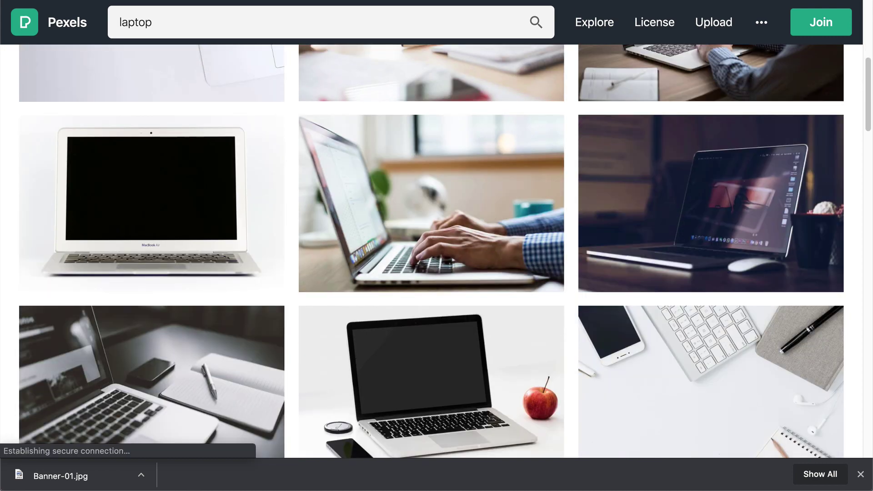
- Upload Banner-01.jpg from Downloads as the banner's hero image and save
key(ctrl+Tab)
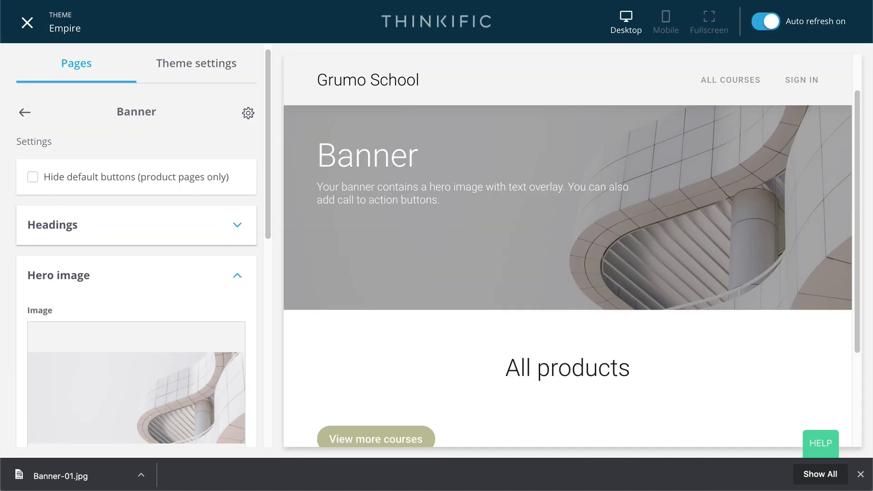
scroll(218, 287, down, 4)
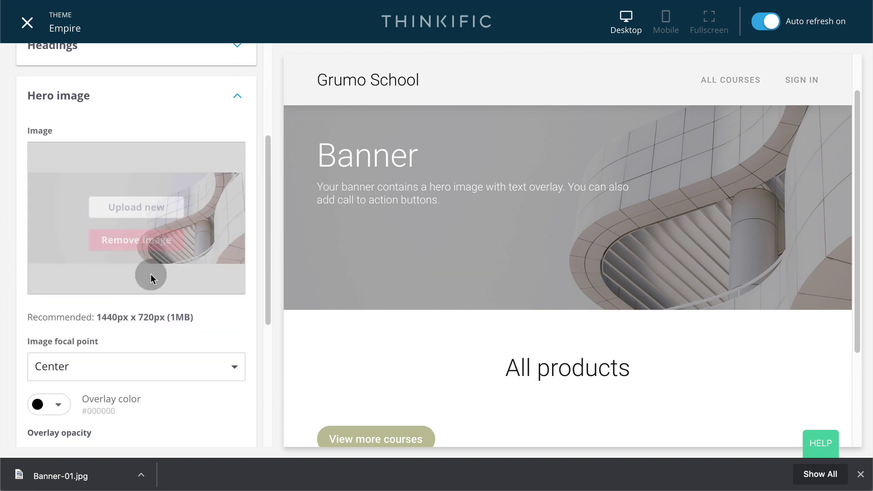
click(173, 217)
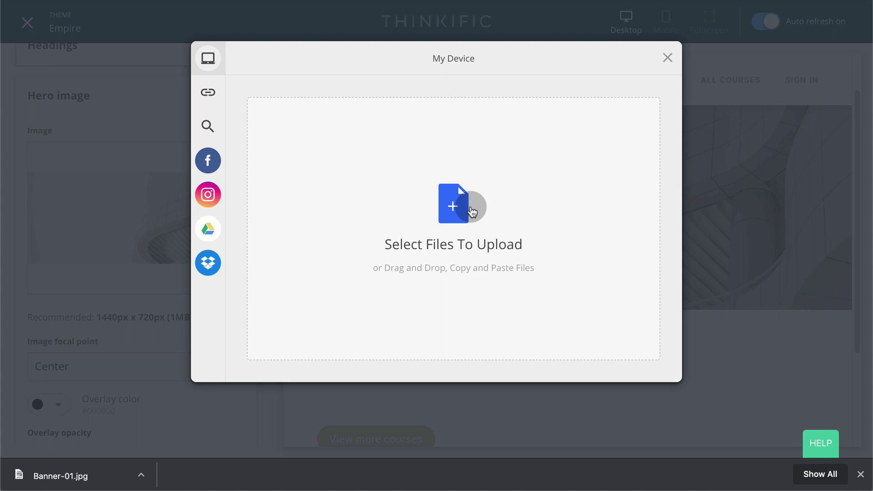
key(super+Tab)
click(423, 249)
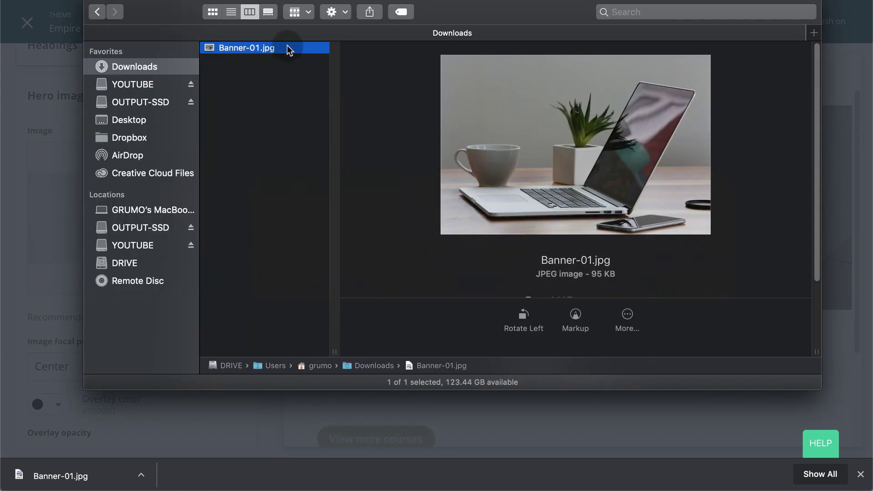
drag(525, 9, 736, 0)
drag(462, 7, 282, 198)
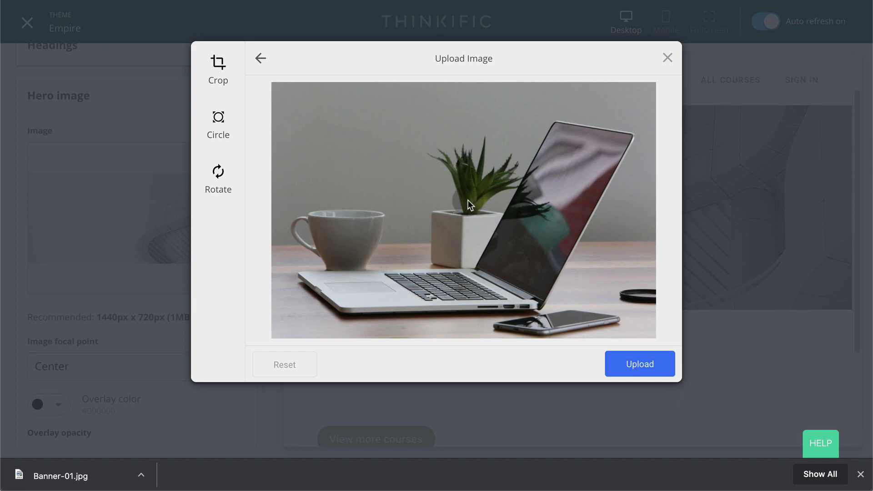
click(653, 364)
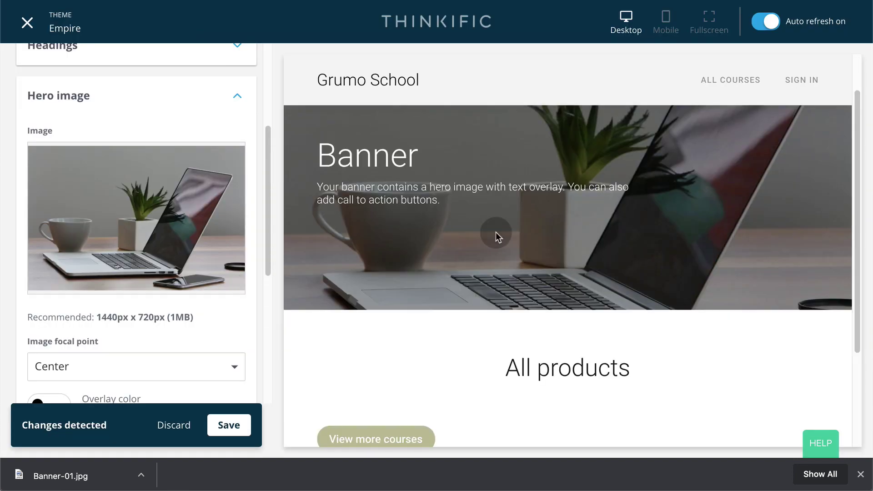
scroll(445, 266, down, 1)
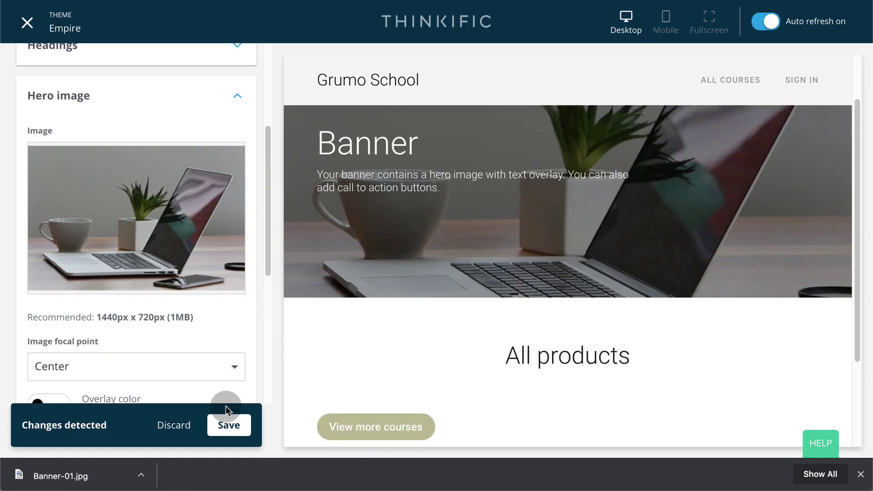
click(230, 423)
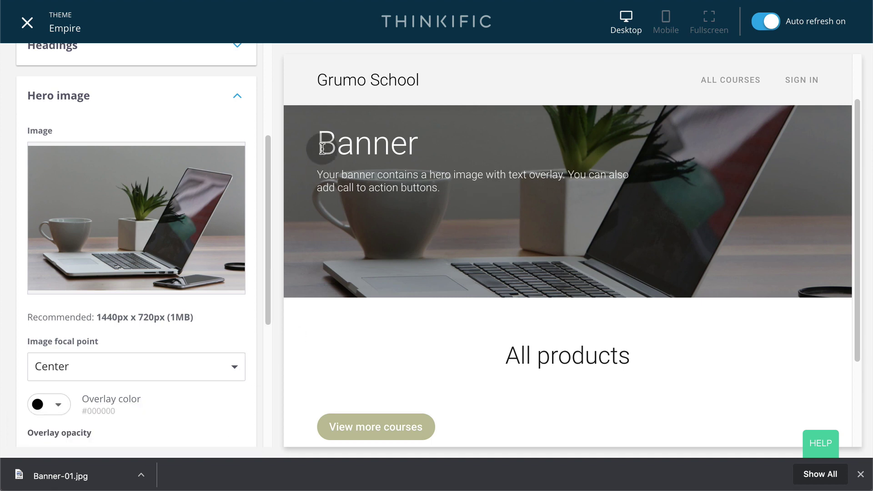
- Set the banner heading 'My School' and subheading 'I teach people how to be awesome', save, and tick Create About page
click(236, 94)
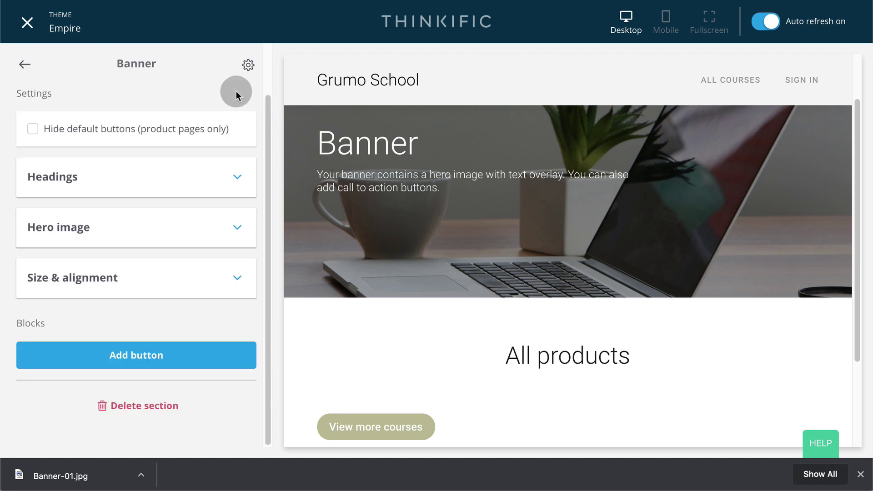
click(235, 182)
double_click(68, 235)
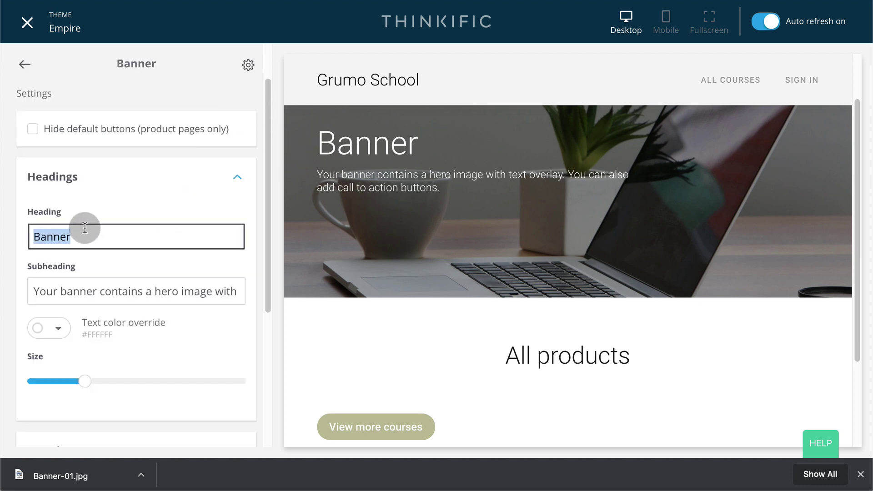
text(My Sh)
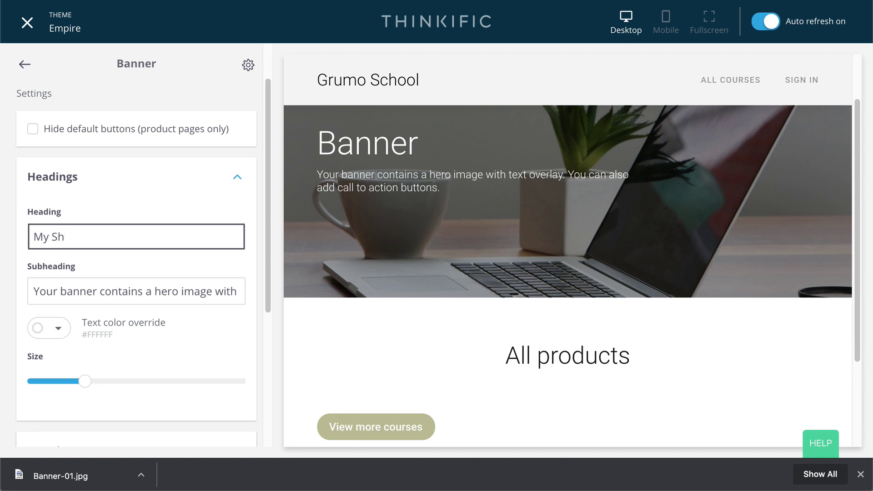
key(BackSpace)
text(chool)
triple_click(148, 287)
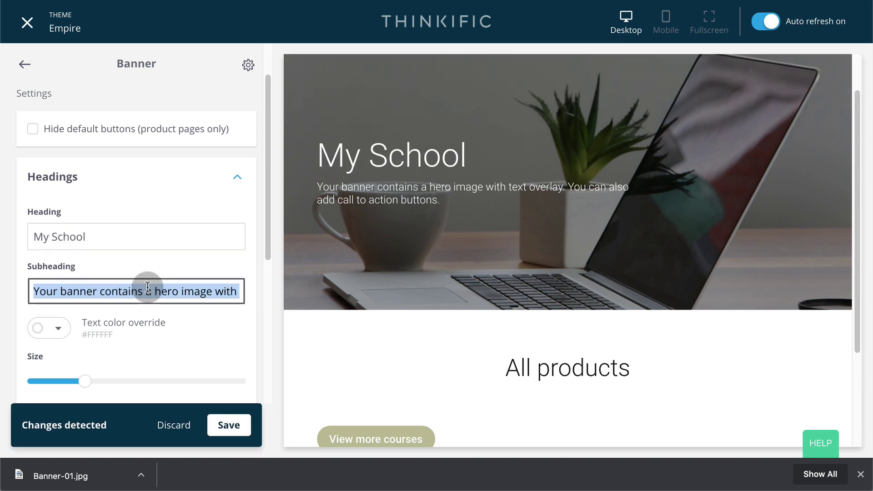
text(I teach peo)
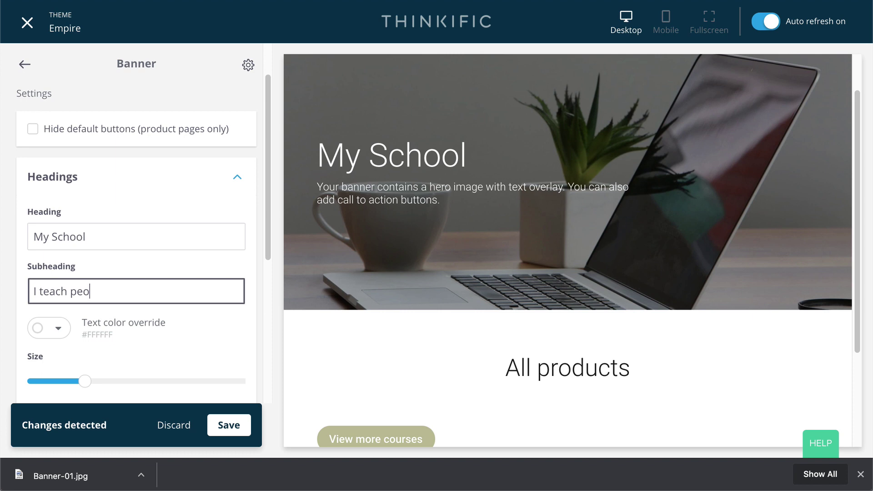
text(ple how to be awesome)
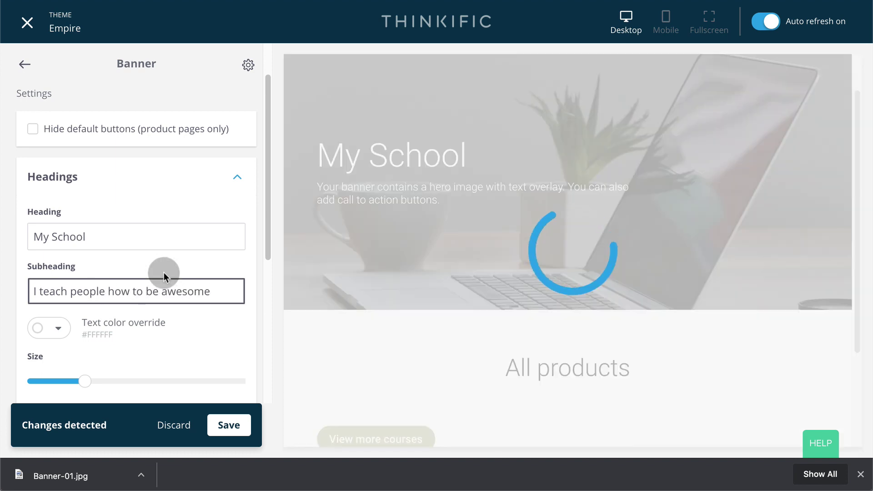
click(229, 424)
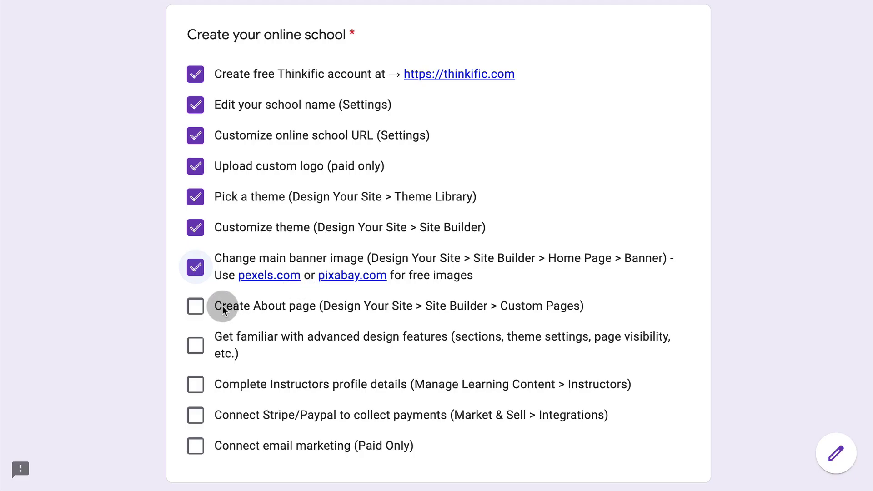
click(196, 306)
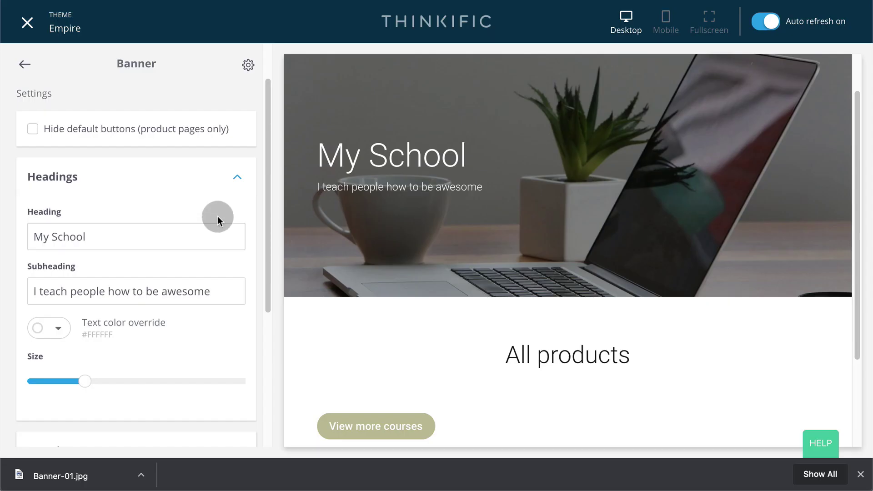
click(27, 68)
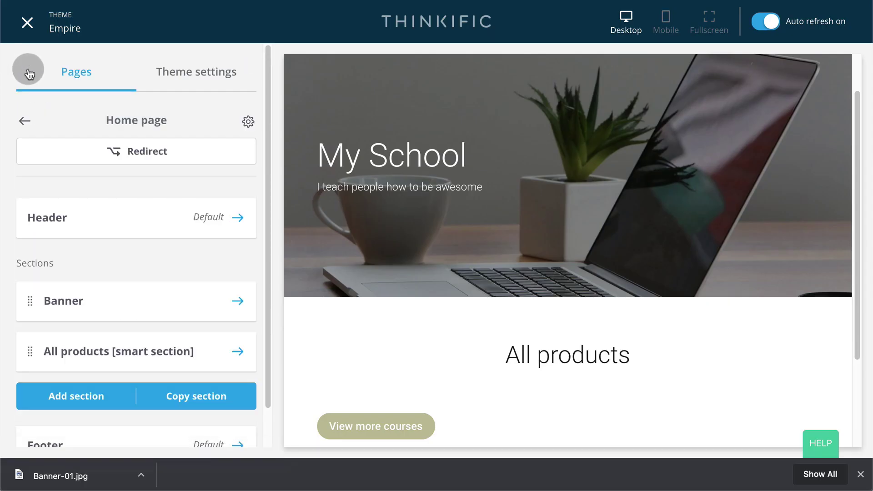
- Create a custom page titled 'About'
click(28, 72)
click(97, 346)
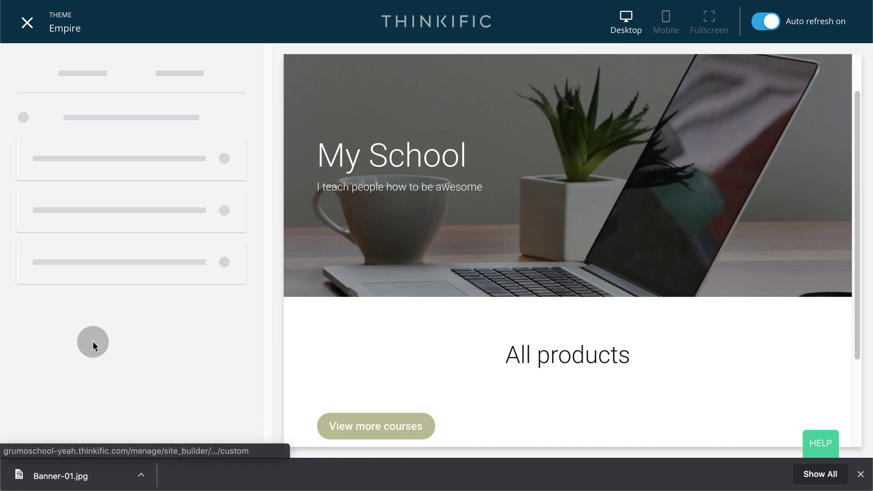
click(184, 166)
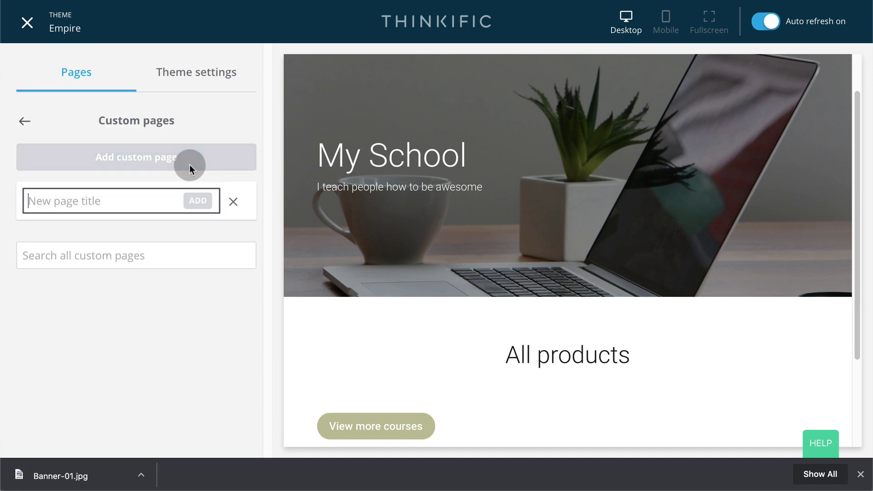
click(125, 208)
text(About)
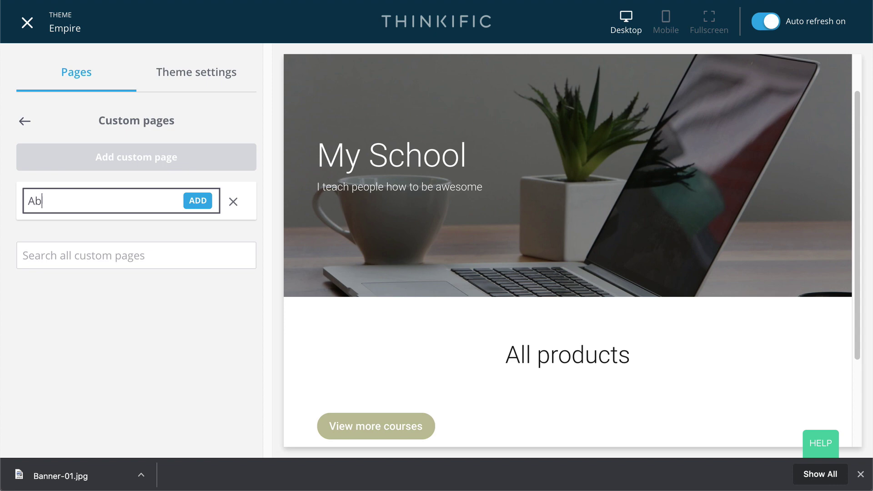
click(206, 203)
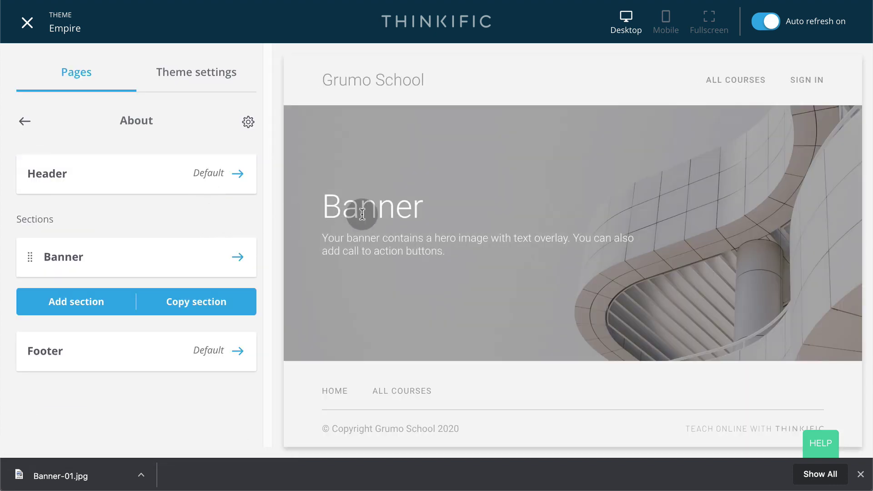
- Add a Text (with CTA) section to the About page
click(79, 302)
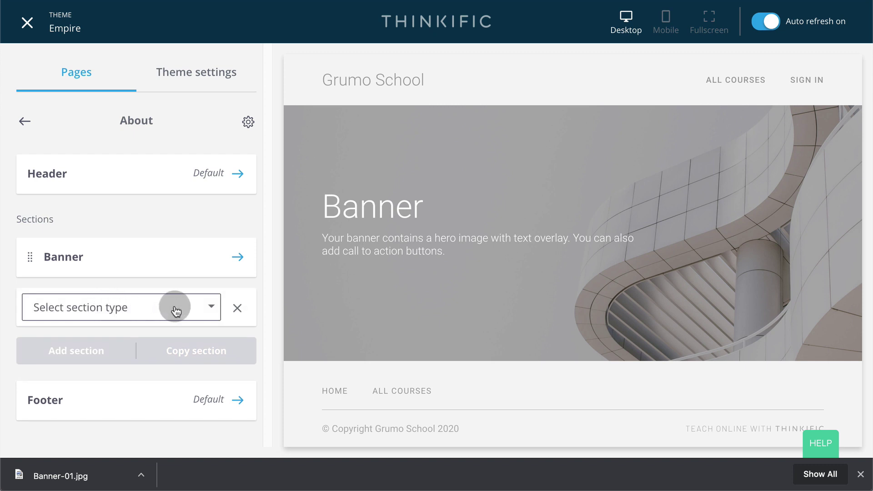
click(211, 306)
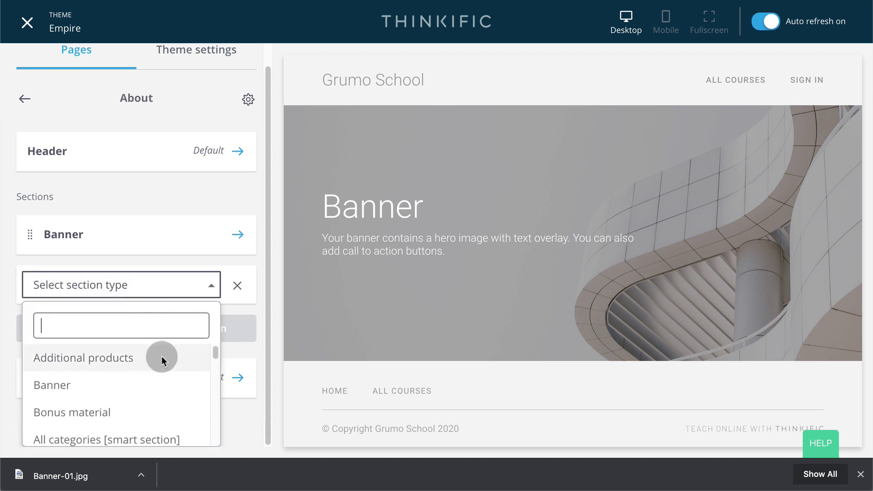
scroll(161, 356, down, 6)
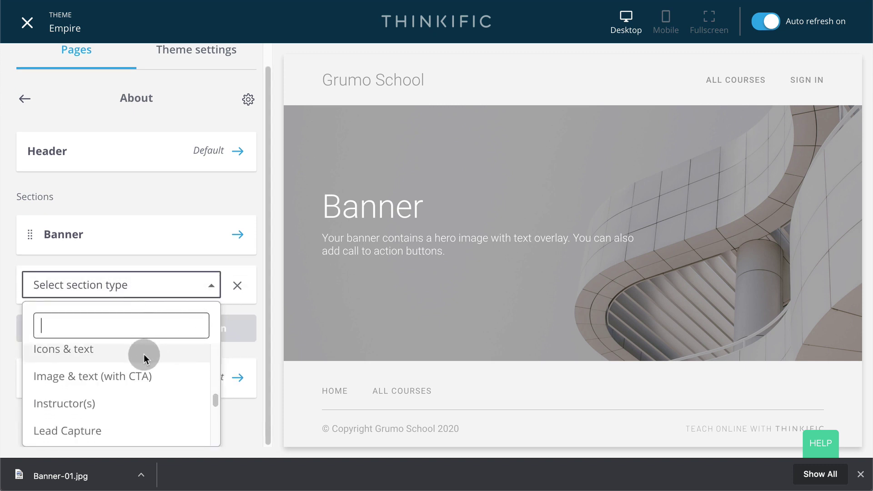
scroll(144, 354, down, 5)
click(123, 372)
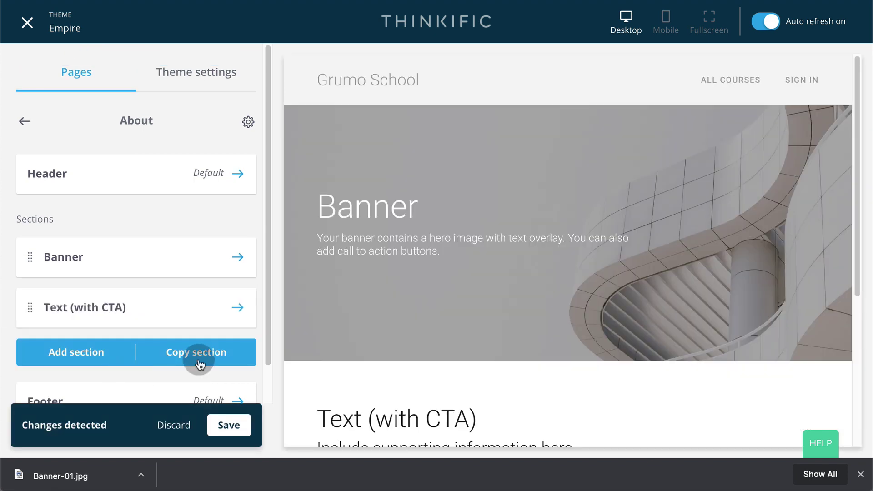
scroll(431, 309, down, 5)
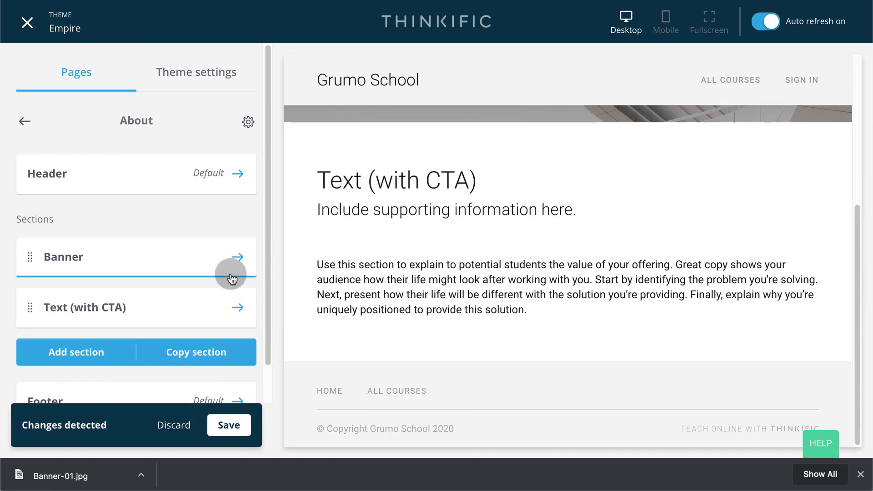
- Set the Text (with CTA) section's heading to 'About', save, and select its body text
click(236, 307)
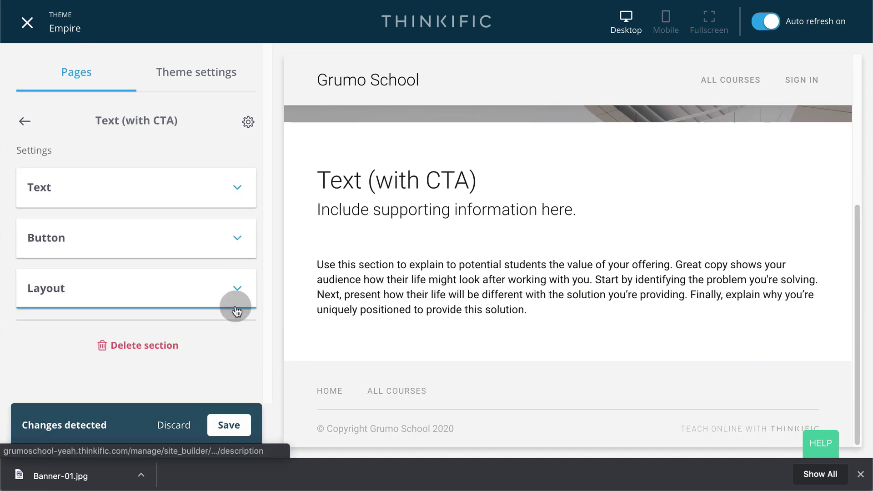
click(236, 187)
click(128, 247)
key(ctrl+a)
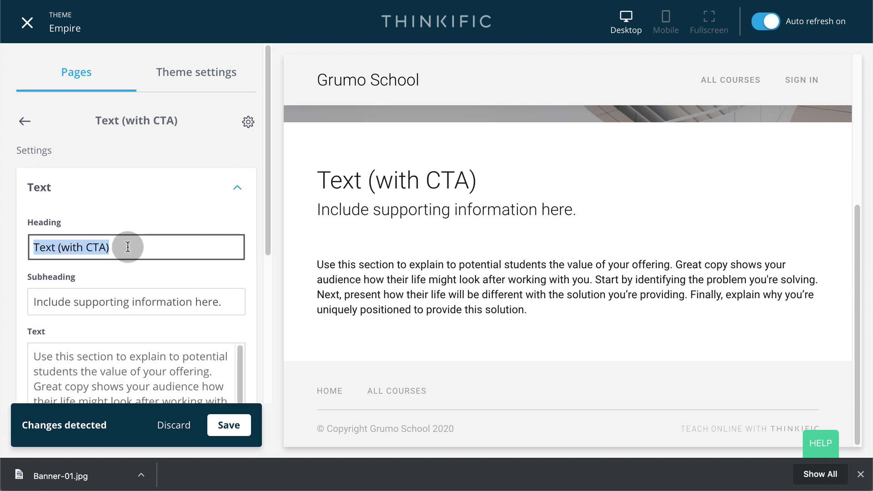
text(About)
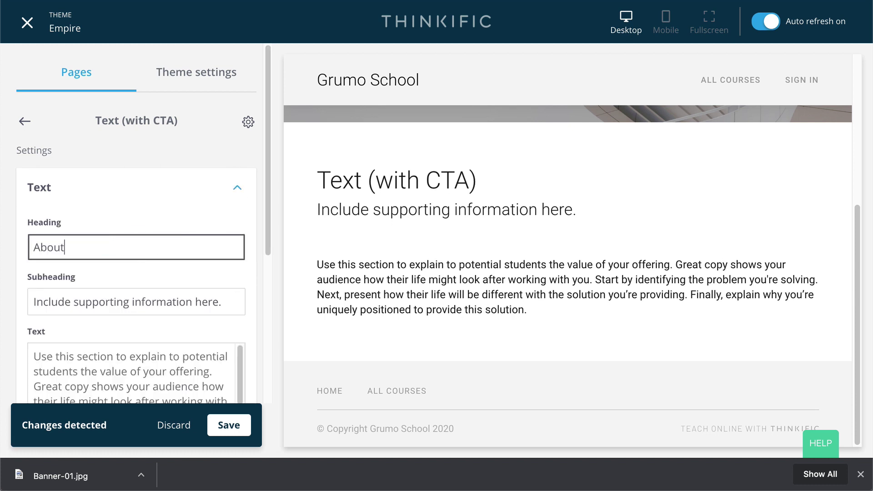
click(235, 426)
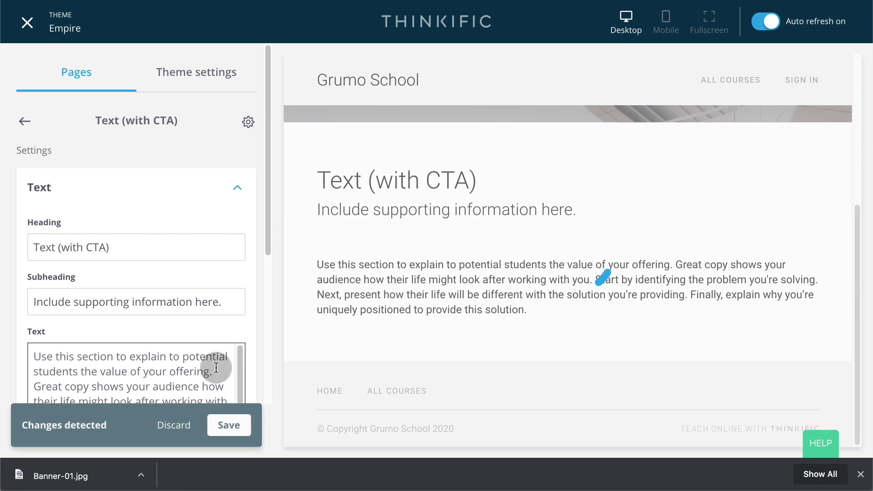
click(178, 369)
key(ctrl+a)
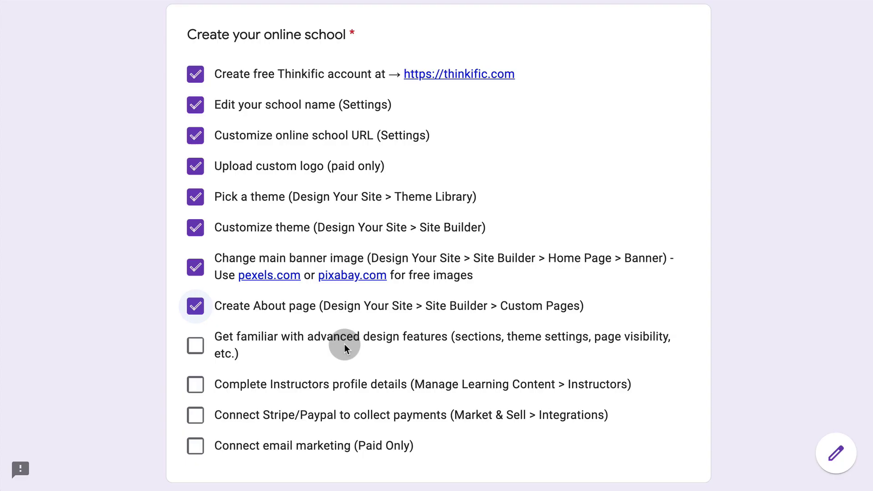
- Tick 'Get familiar with advanced design features' on the checklist
click(195, 346)
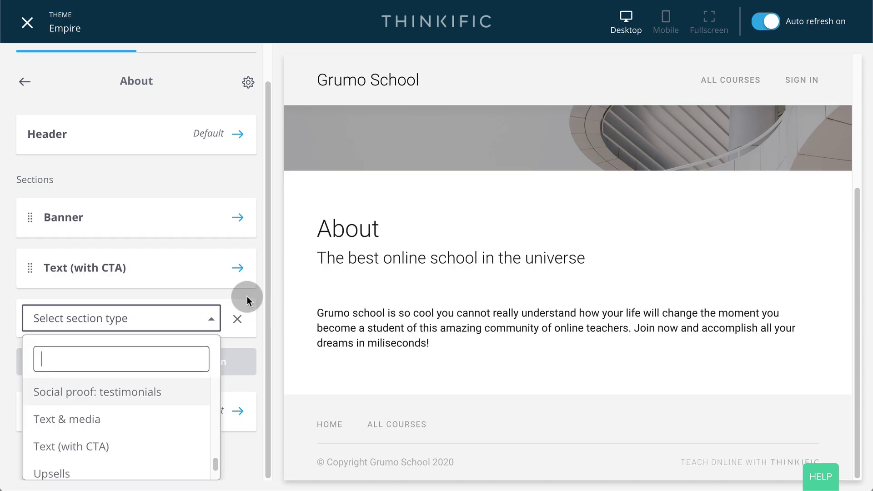
- Reopen the About page's section type list and scroll through all available section types
click(247, 296)
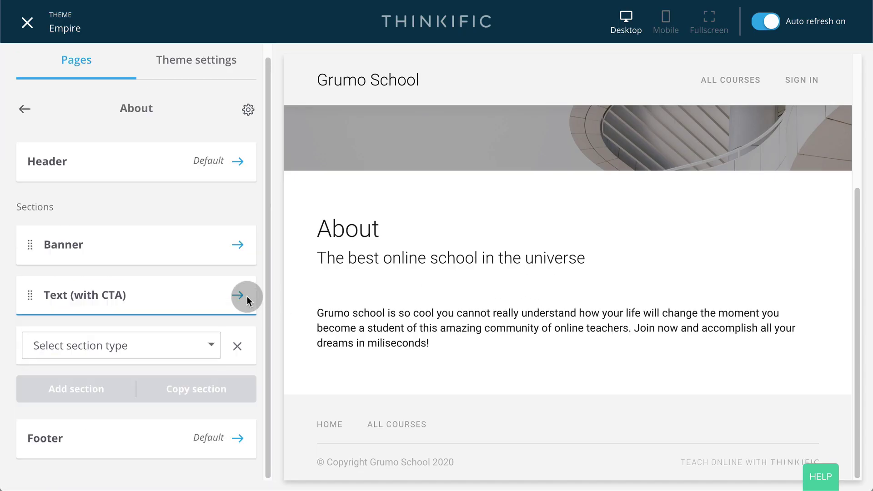
click(210, 344)
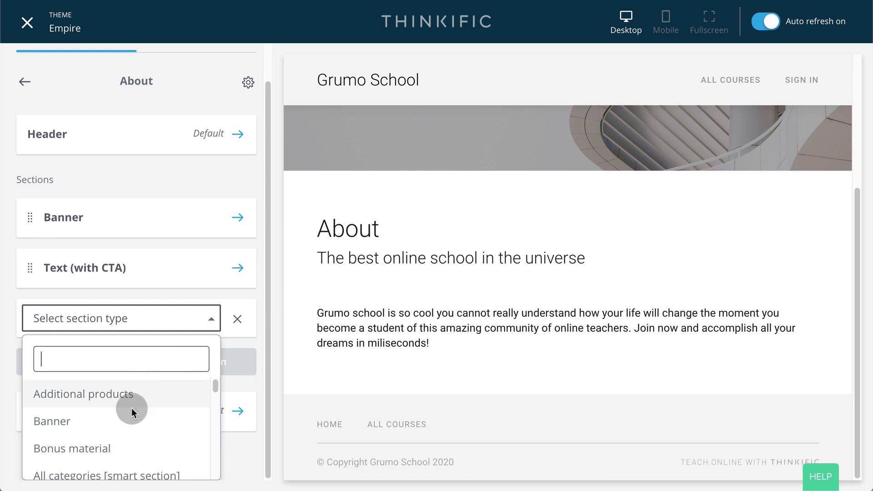
scroll(127, 420, down, 4)
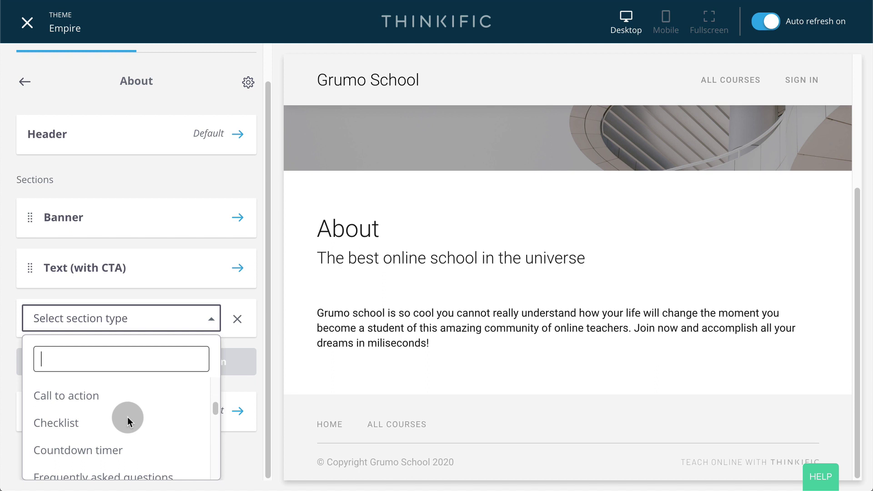
scroll(127, 416, down, 2)
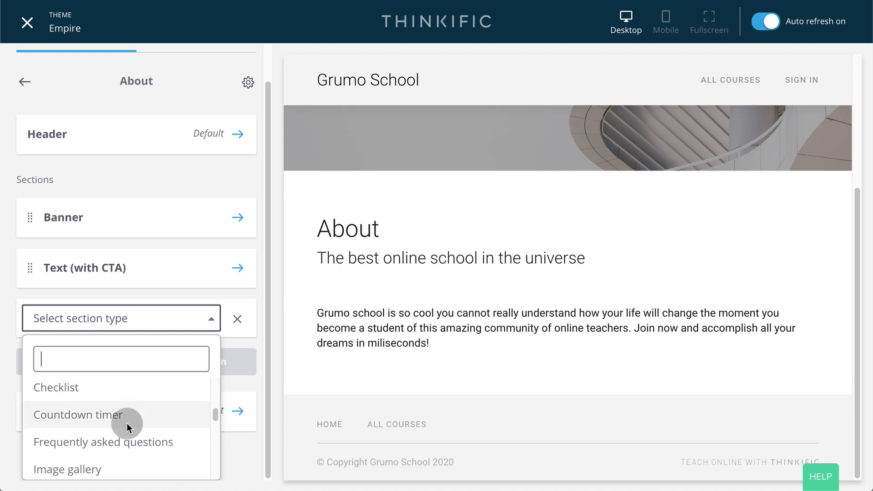
scroll(128, 428, down, 3)
scroll(129, 403, down, 3)
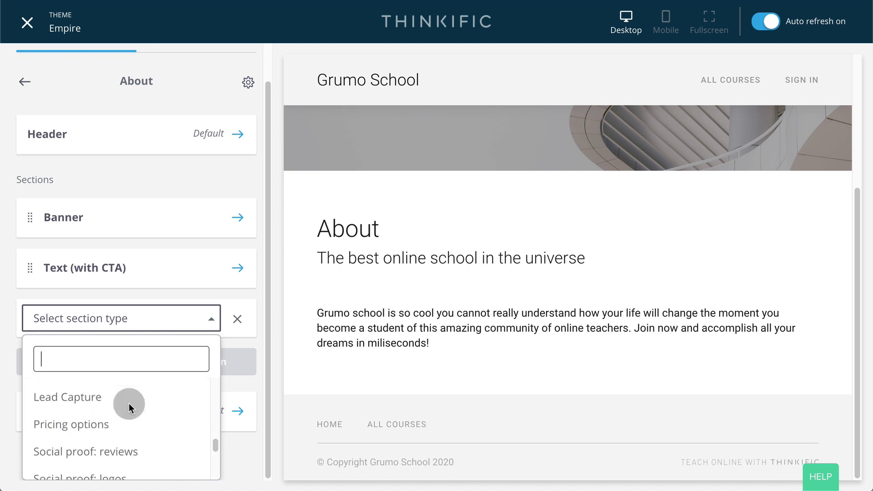
scroll(129, 404, down, 1)
scroll(146, 411, down, 2)
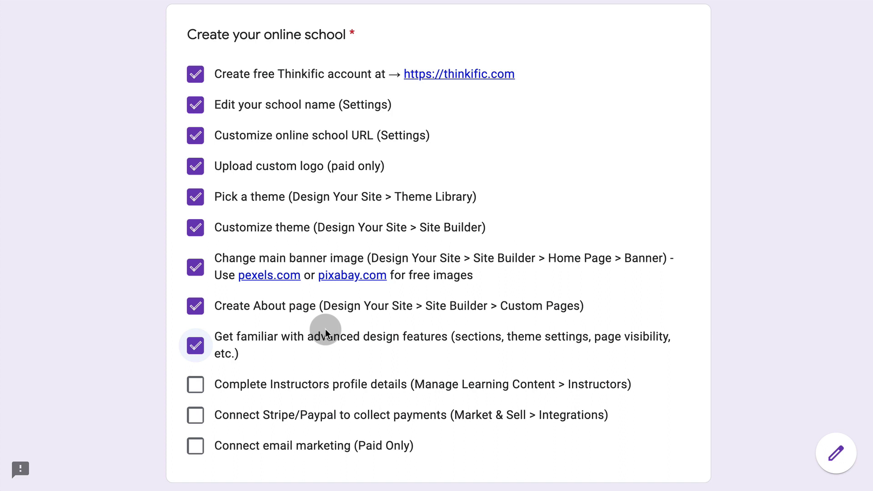
- Review the instructor's bio under Manage Learning Content > Instructors and tick 'Complete Instructors profile details'
click(200, 387)
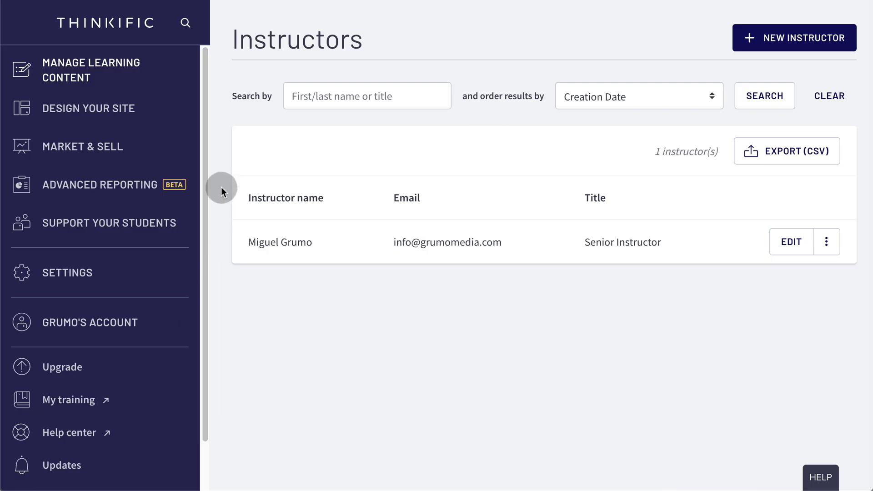
click(90, 64)
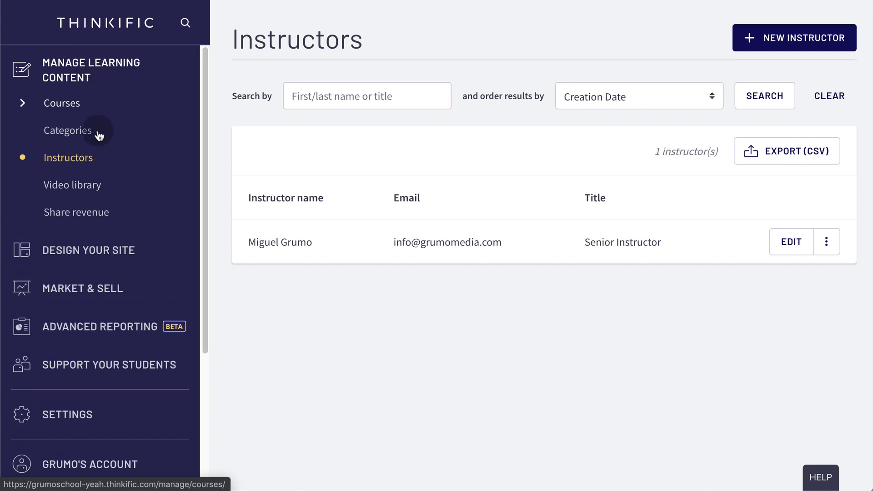
click(82, 159)
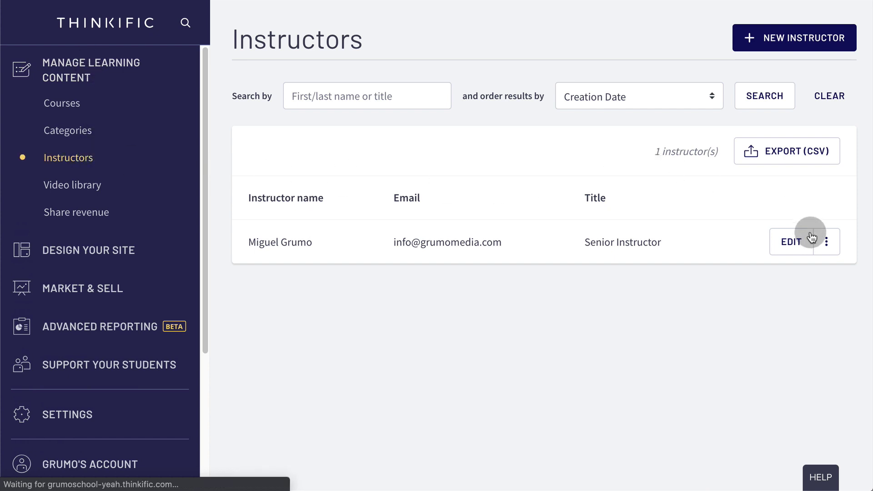
click(792, 244)
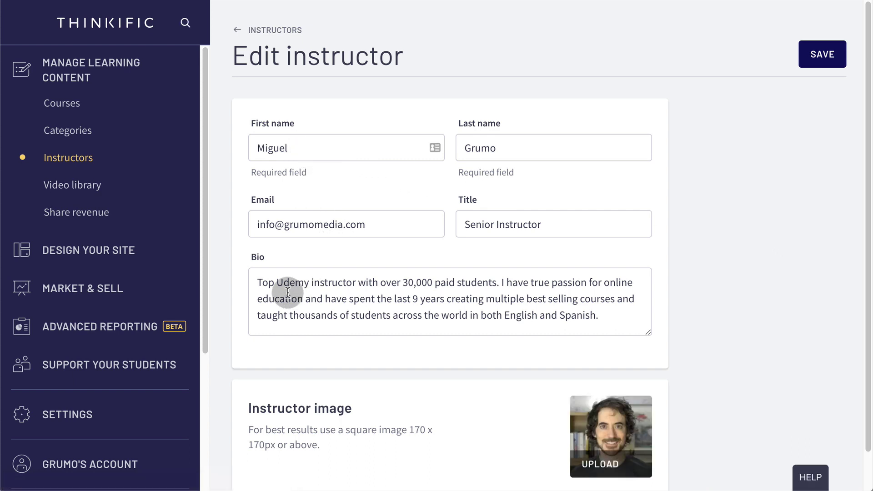
drag(255, 278, 659, 354)
scroll(678, 302, down, 1)
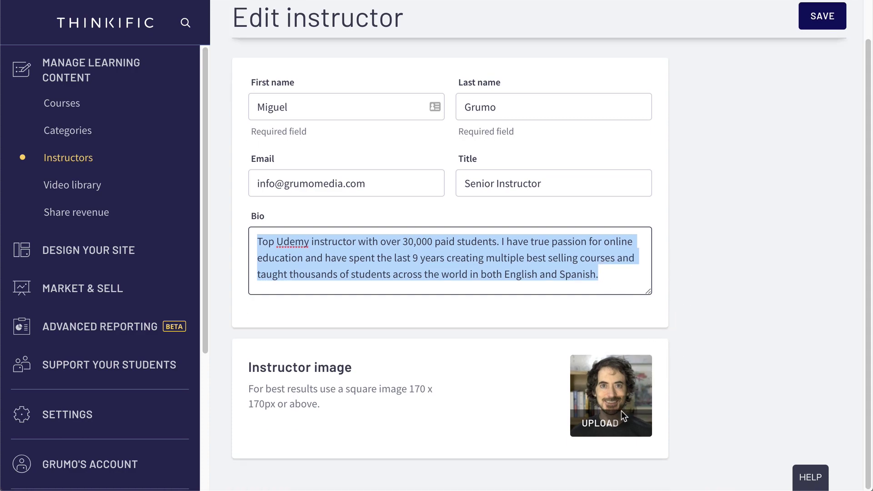
click(202, 384)
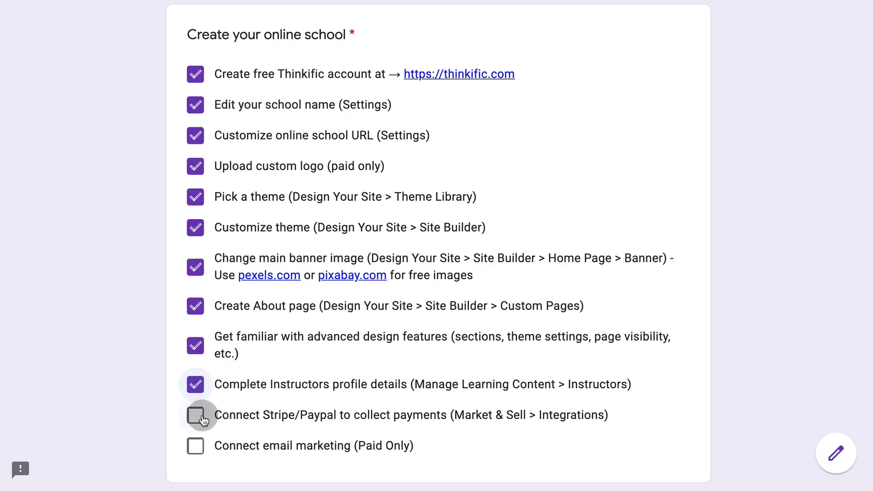
- Tick 'Connect Stripe/Paypal to collect payments' and view the Stripe and PayPal integration cards
click(202, 416)
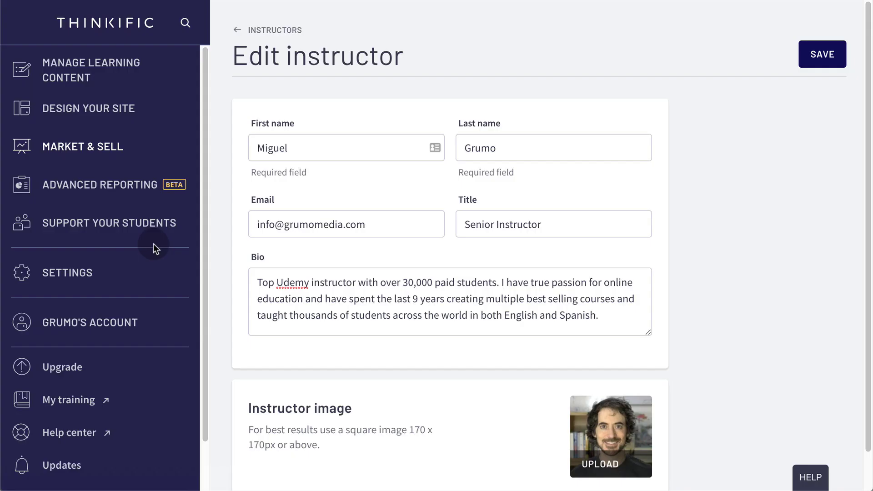
click(100, 146)
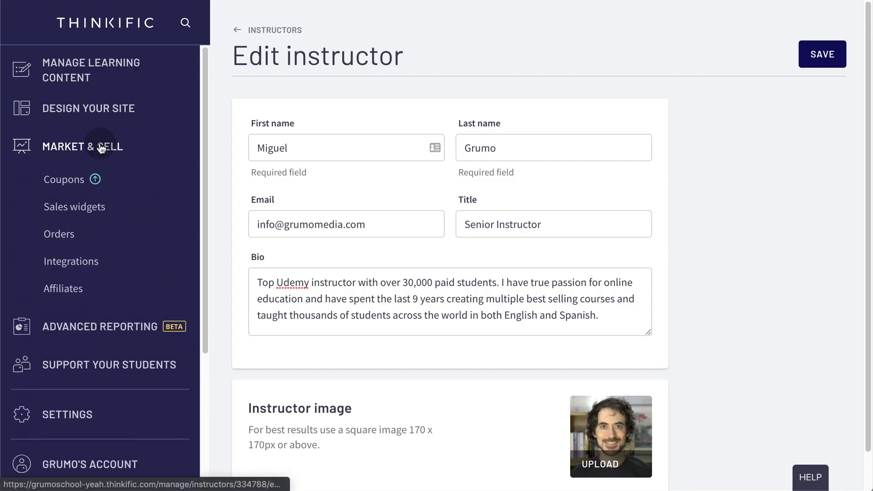
click(69, 262)
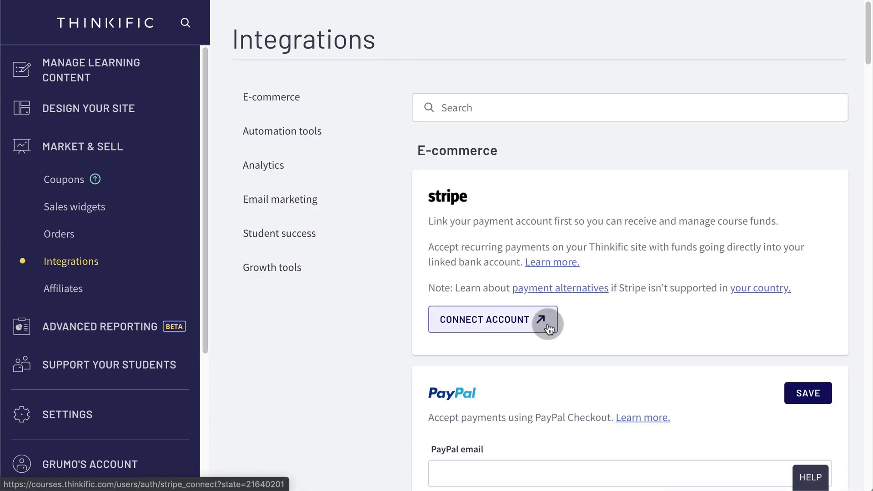
scroll(548, 325, down, 3)
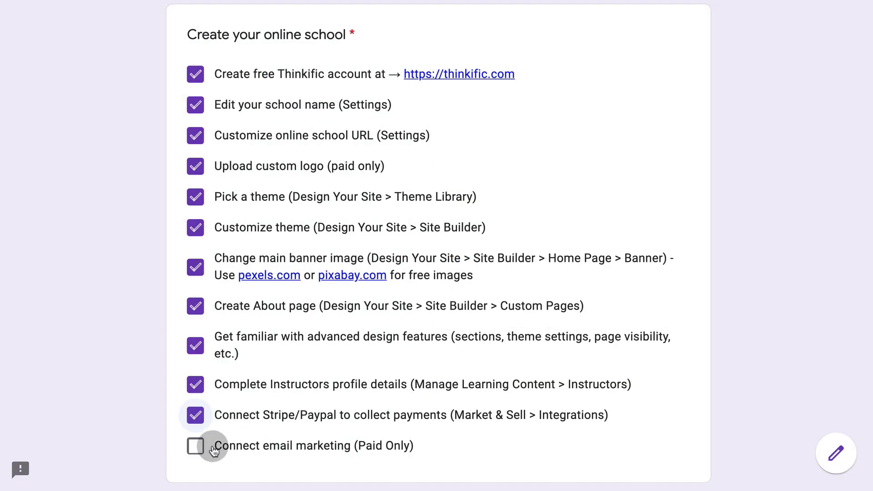
- Tick 'Connect email marketing' and review the Email marketing integrations list
click(212, 445)
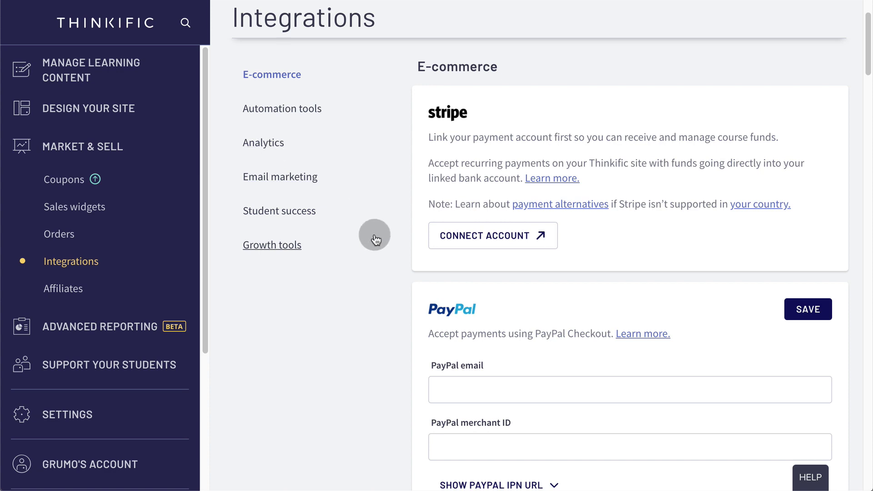
scroll(376, 235, down, 3)
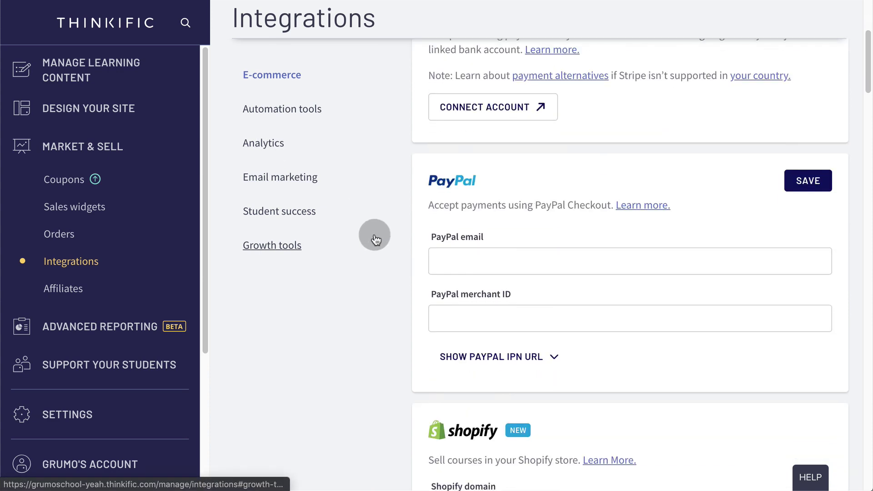
scroll(376, 235, down, 10)
scroll(376, 235, up, 4)
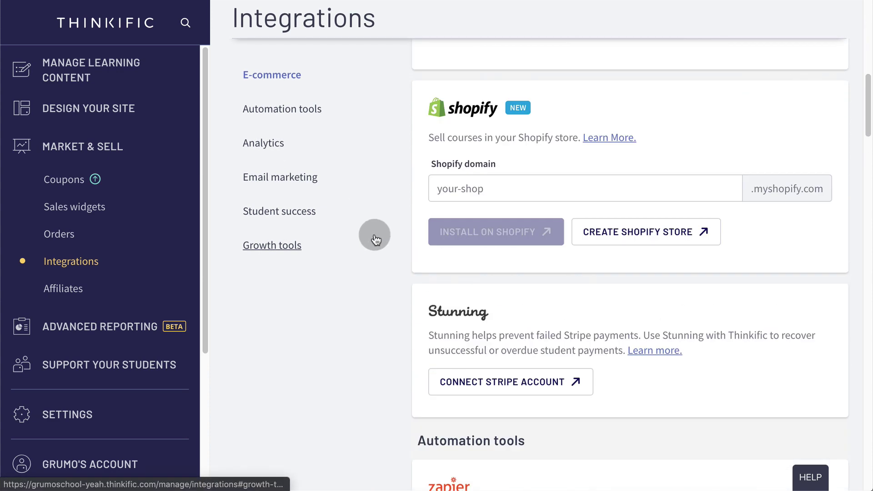
scroll(375, 236, up, 8)
click(280, 176)
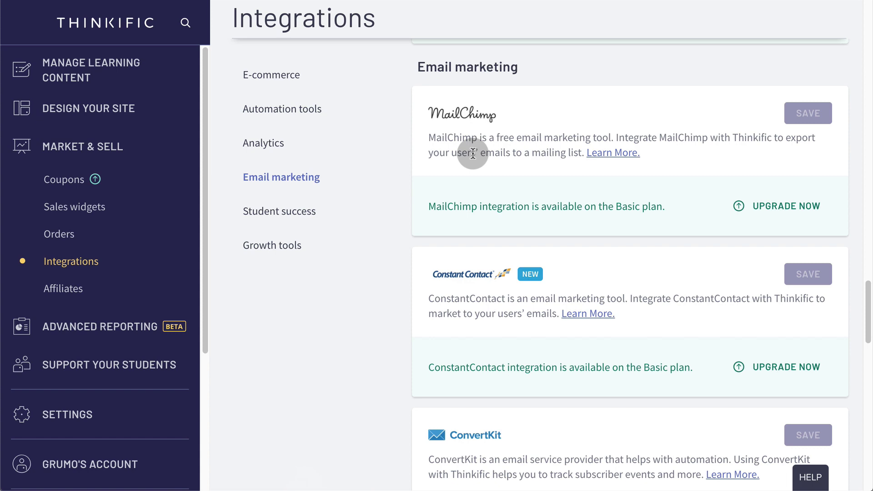
scroll(469, 290, down, 4)
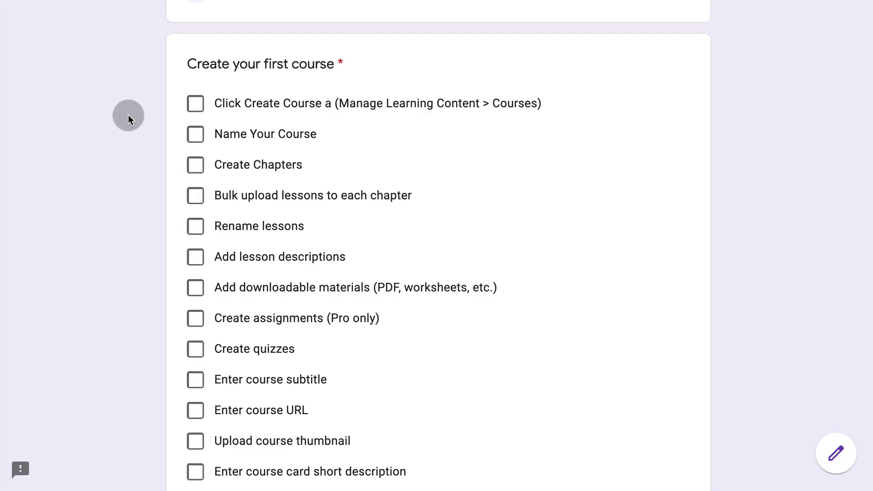
- Tick the Create Course checklist item and go to the Courses page
click(200, 104)
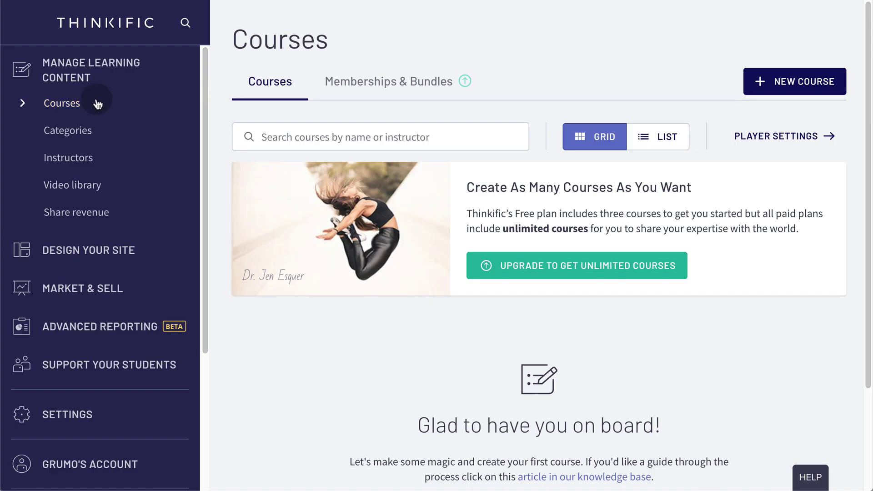
click(104, 80)
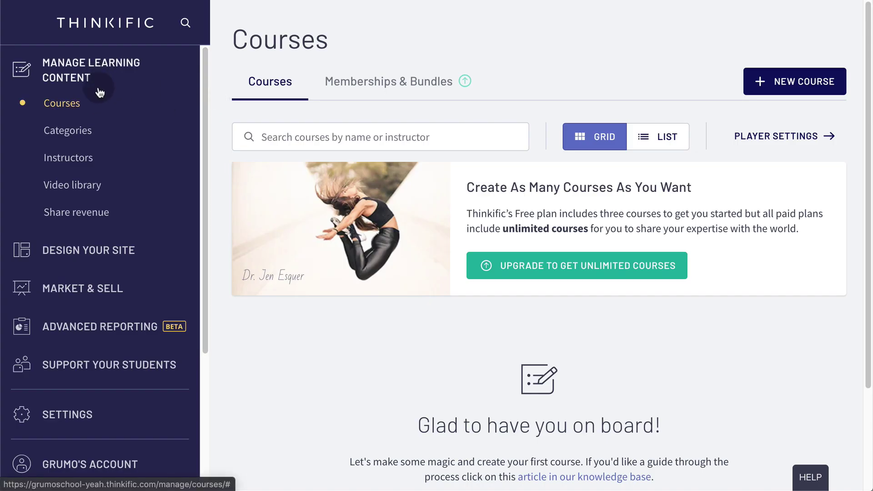
click(80, 109)
- Start a new course and browse the templates: Blank, Pre-sell, Mini-course, Flagship Course
click(781, 81)
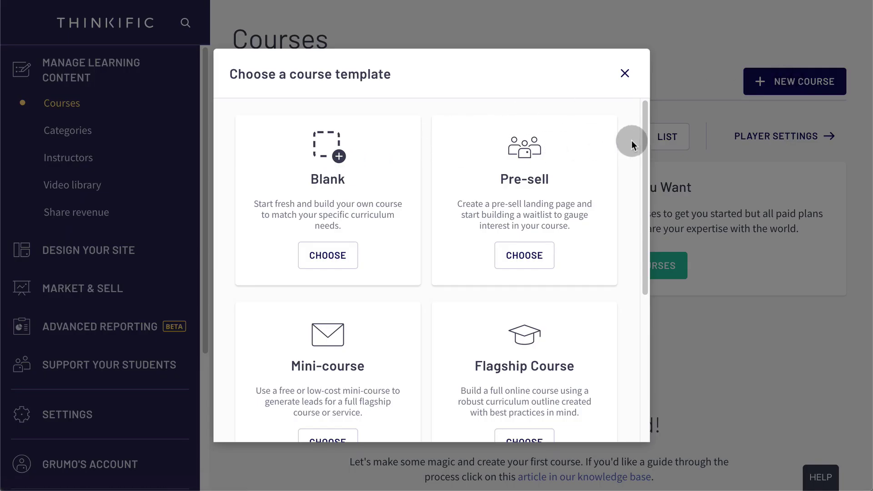
scroll(538, 177, down, 1)
scroll(435, 246, down, 1)
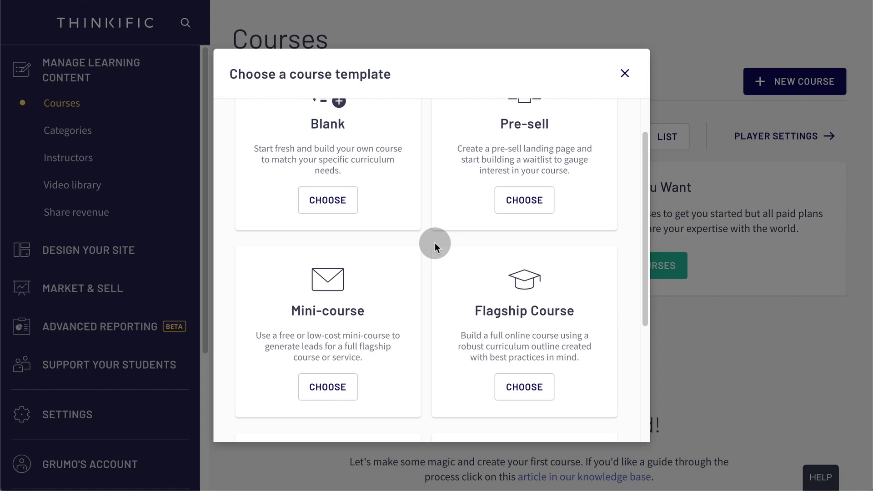
scroll(589, 273, down, 3)
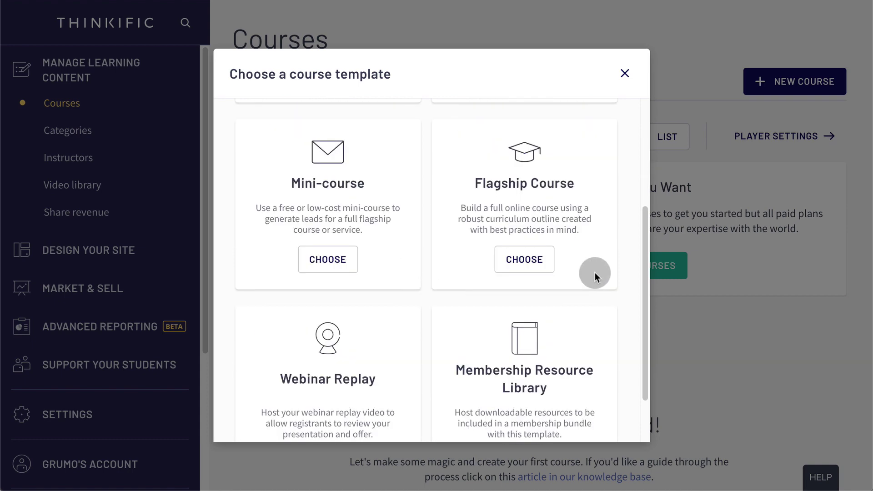
scroll(594, 272, down, 1)
scroll(561, 301, down, 1)
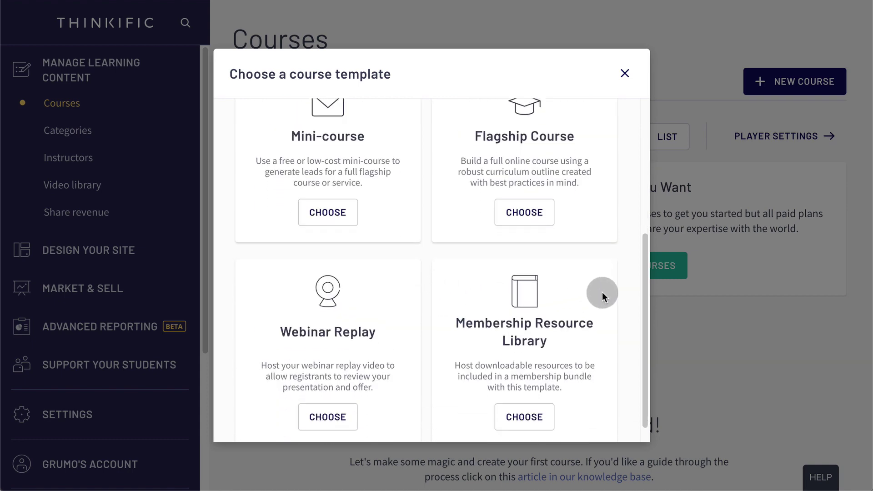
scroll(616, 287, up, 4)
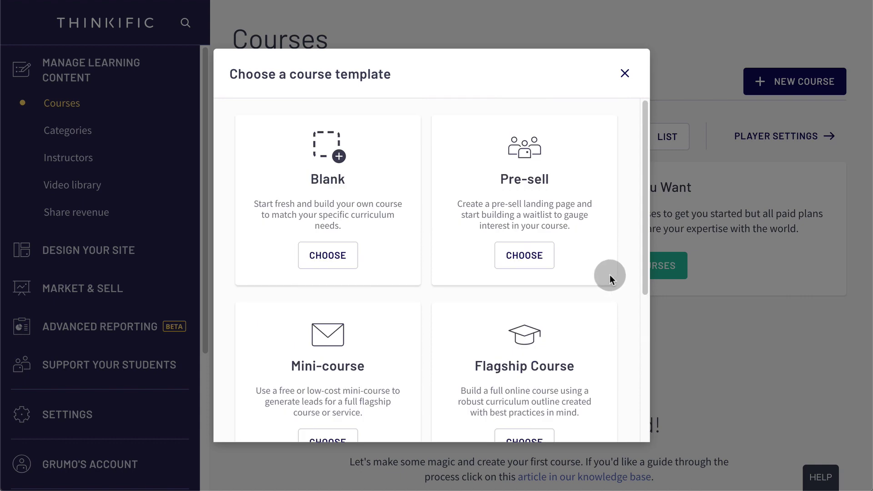
scroll(538, 303, down, 3)
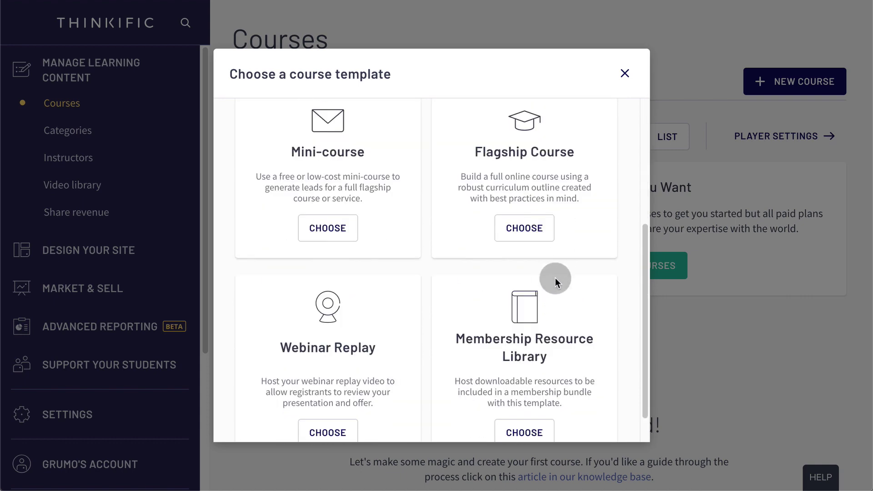
scroll(555, 277, down, 1)
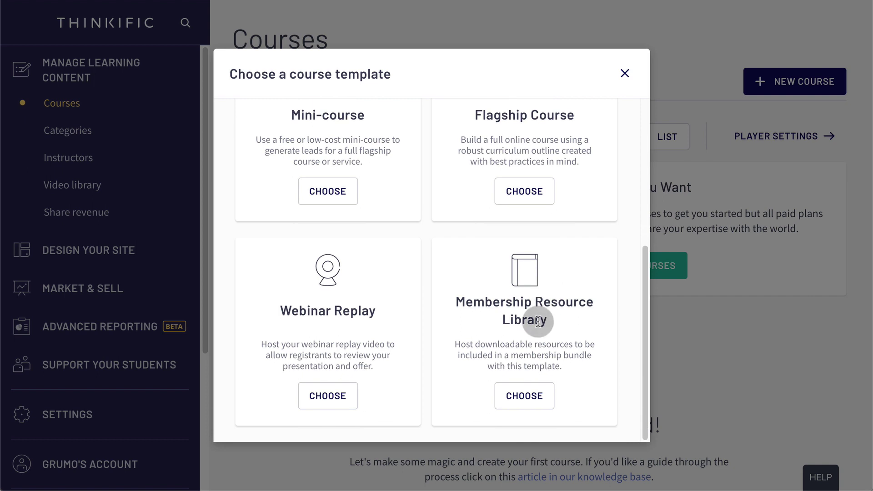
scroll(560, 275, up, 5)
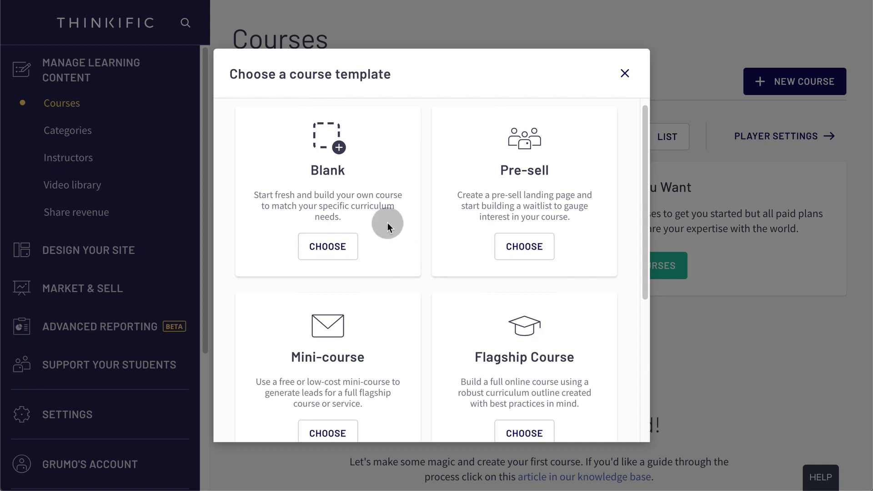
- Create a Blank course named 'My First Course', then tick Name Your Course and Create Chapters
click(350, 240)
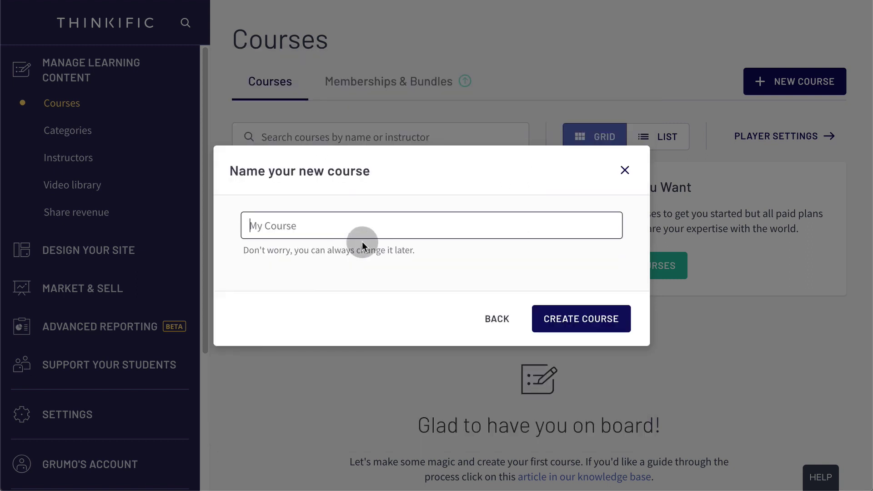
text(My First Course)
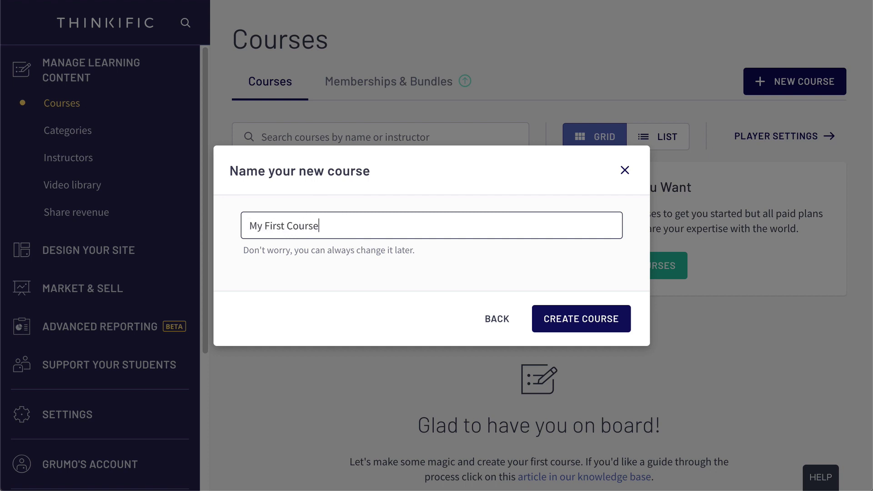
click(572, 311)
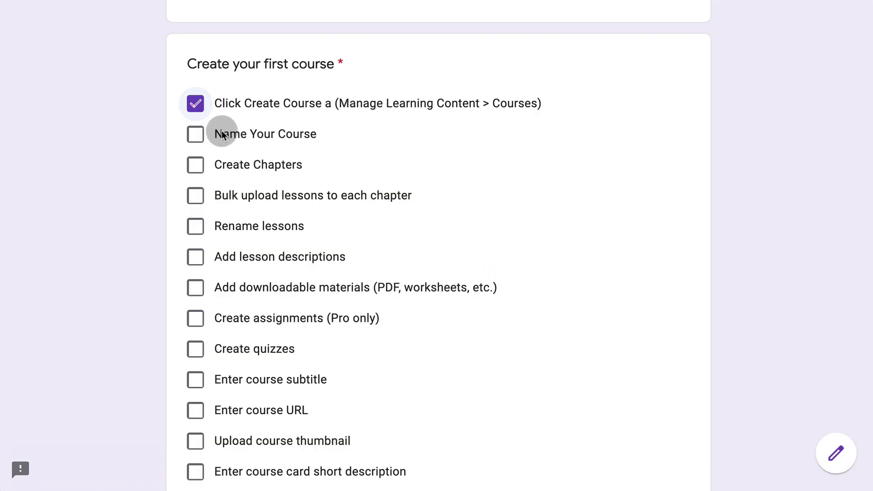
click(196, 133)
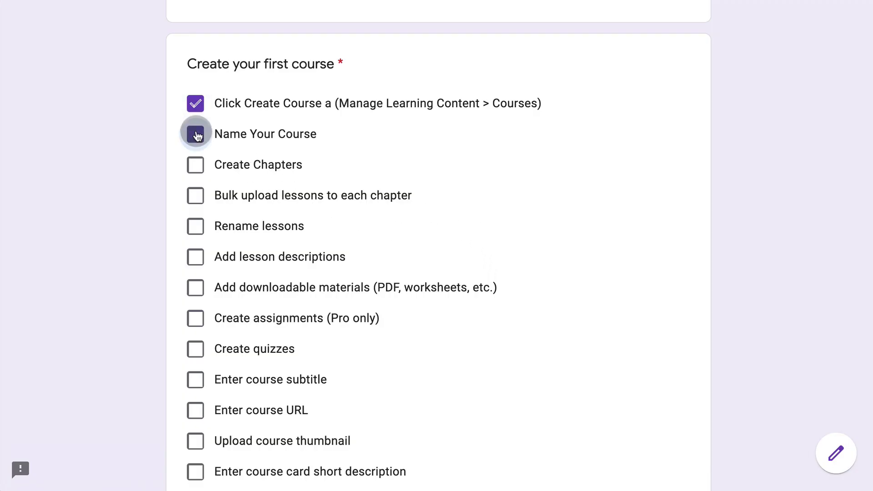
click(197, 167)
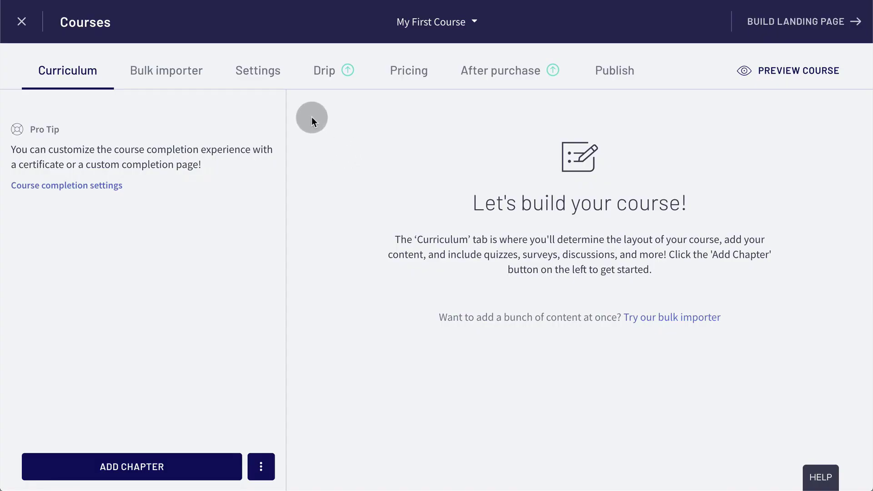
- Add chapters Chapter 01, Chapter 02 and Chapter 03 to My First Course, then open the Bulk importer
click(132, 467)
text(Chapter 01)
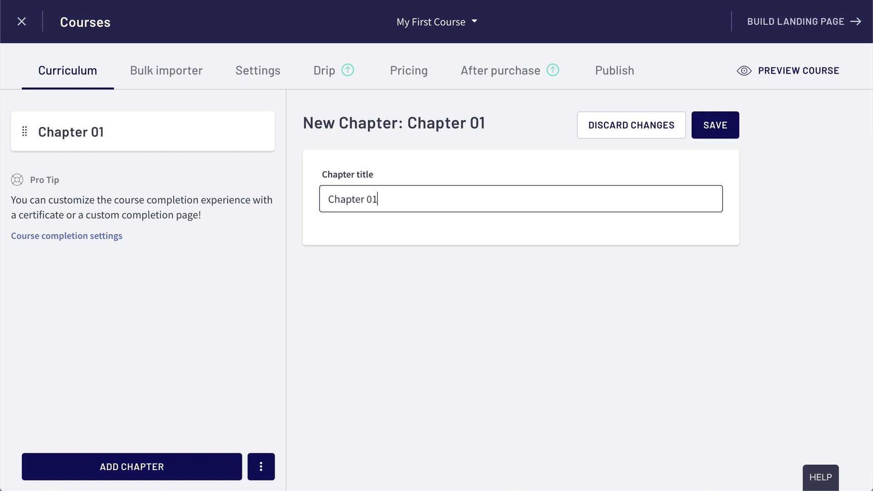
click(712, 128)
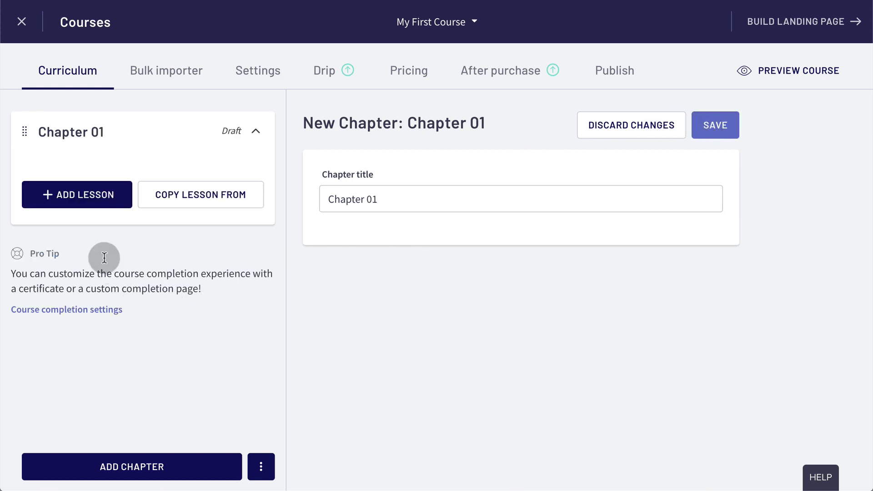
click(146, 467)
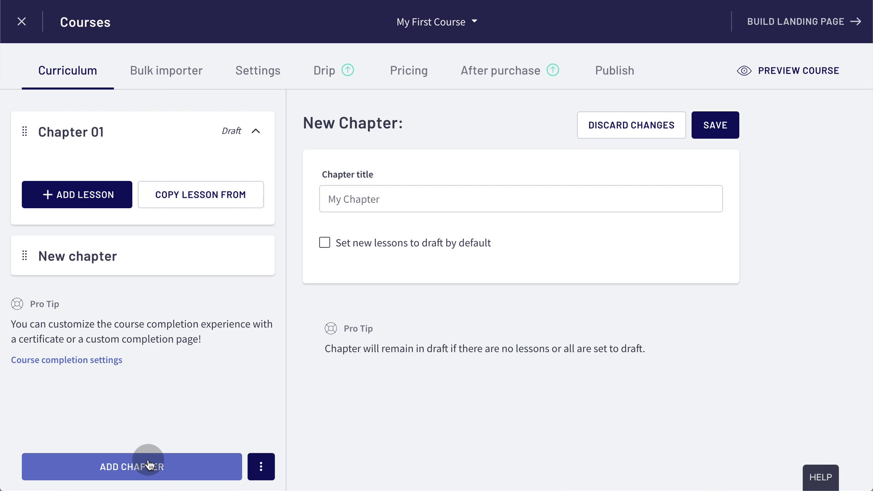
text(Chapter 02)
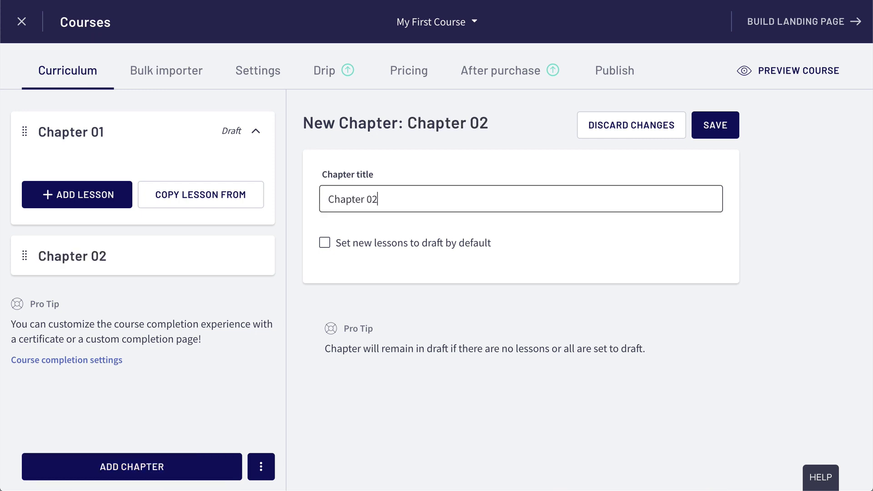
click(715, 128)
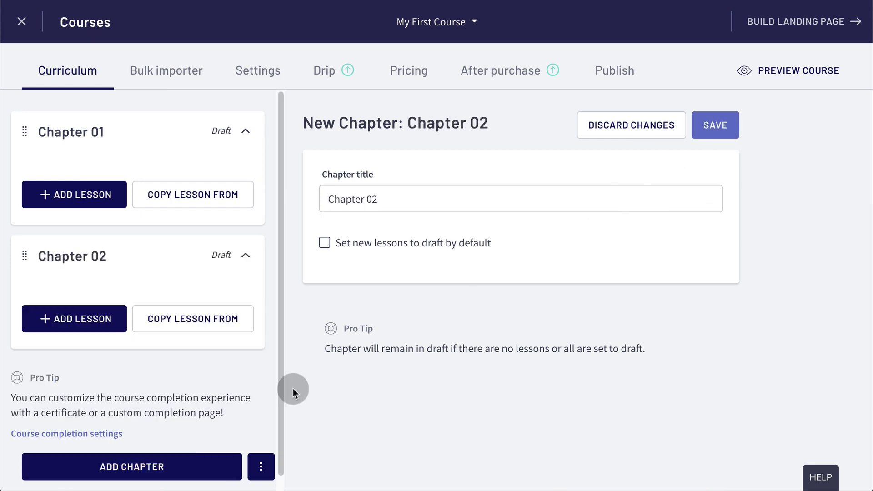
click(146, 465)
click(387, 199)
text(C)
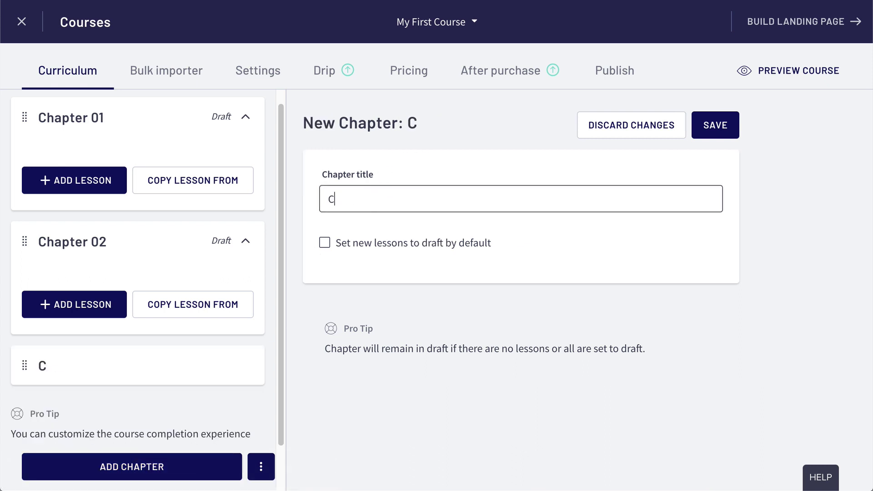
text(hapter)
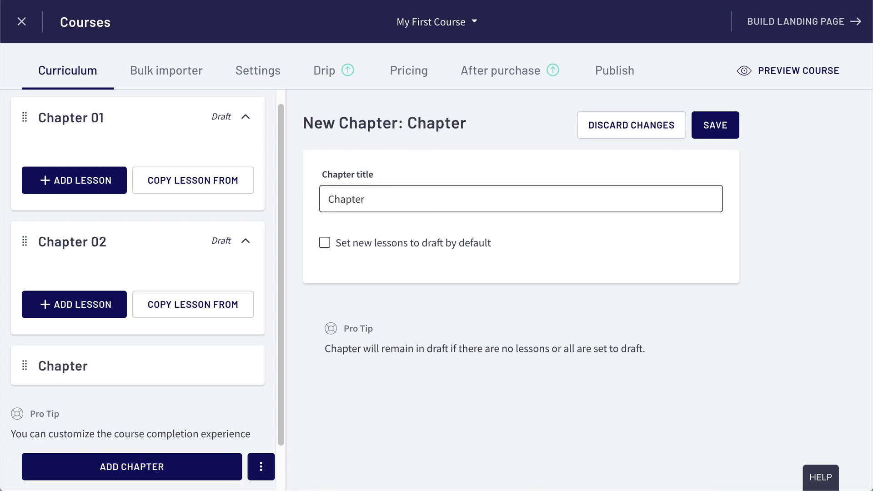
text( 03)
click(725, 126)
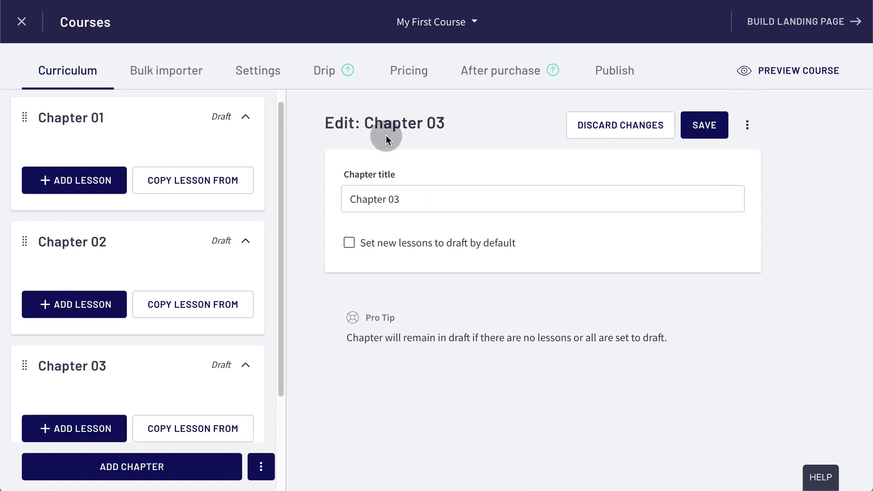
click(81, 178)
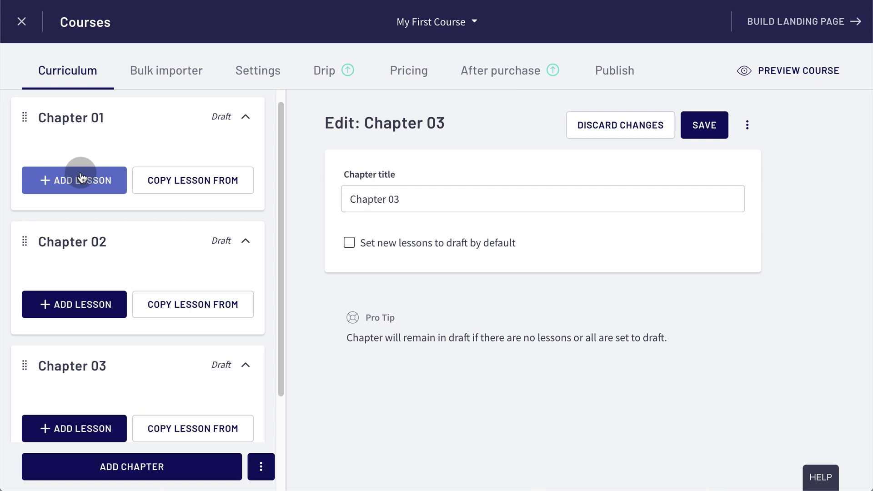
click(182, 80)
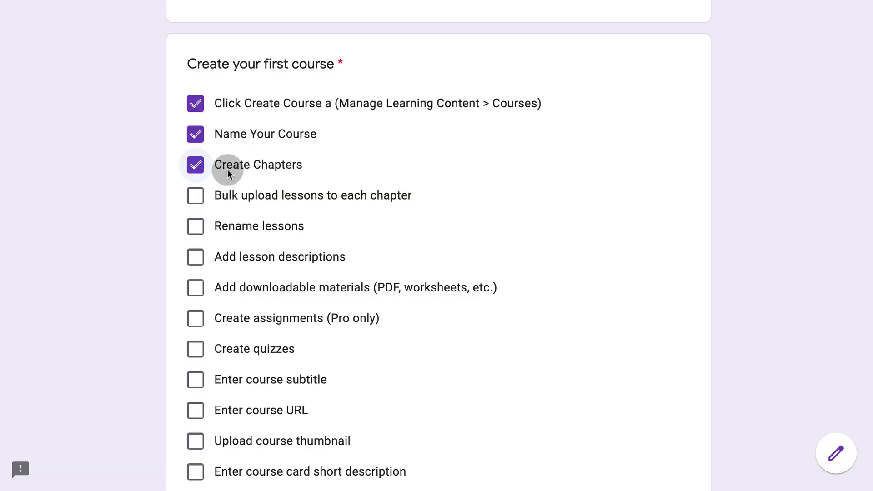
- Tick Bulk upload lessons, then select the four Chapter 01 mp4 videos in Finder
click(196, 195)
key(super+Tab)
key(super+Tab)
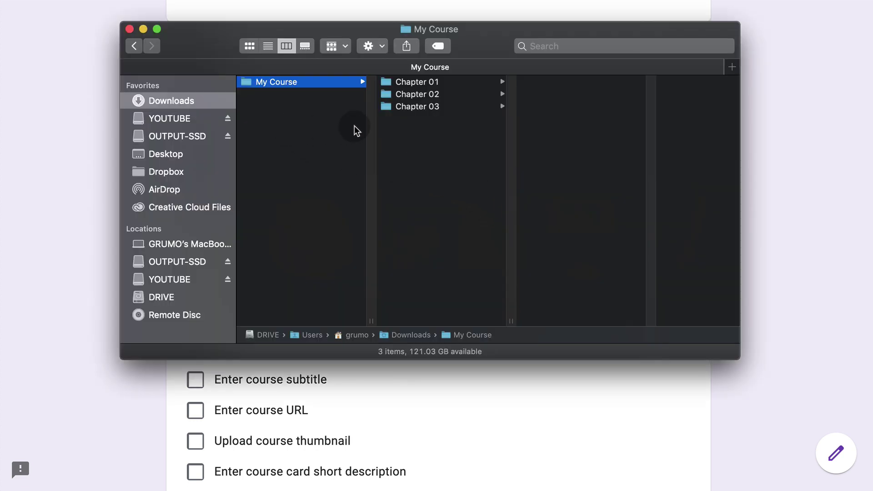
click(433, 86)
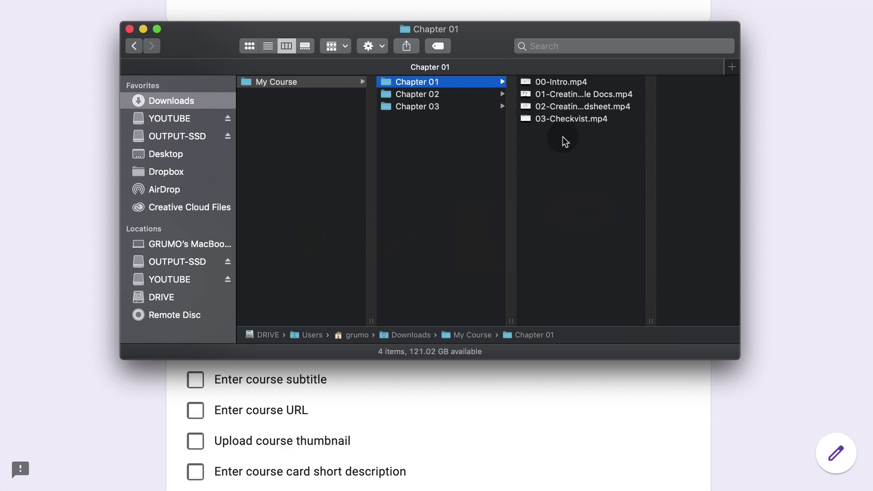
drag(487, 39, 697, 25)
click(760, 129)
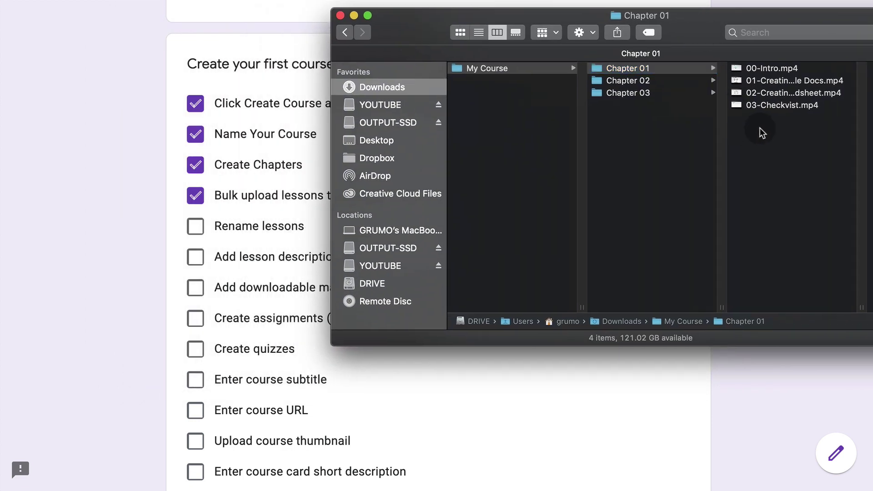
drag(760, 127, 760, 70)
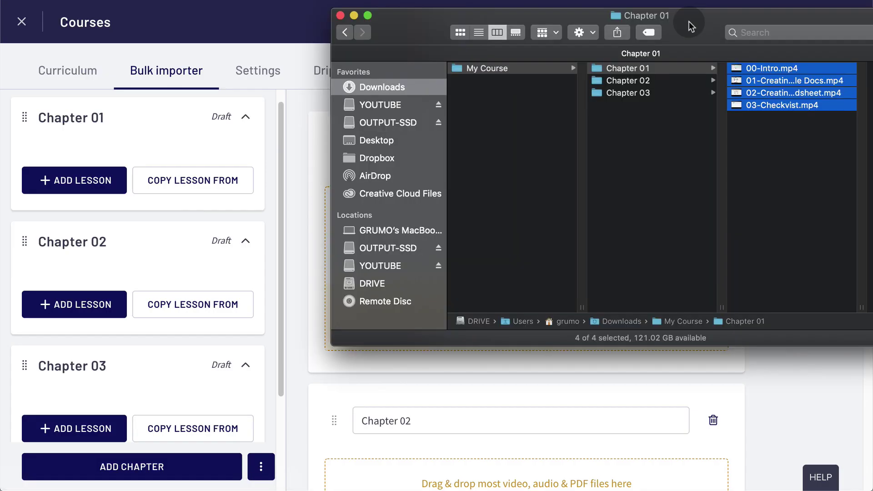
drag(689, 26, 523, 306)
- Drop the four Chapter 01 videos into Chapter 01's upload area
drag(639, 352, 632, 253)
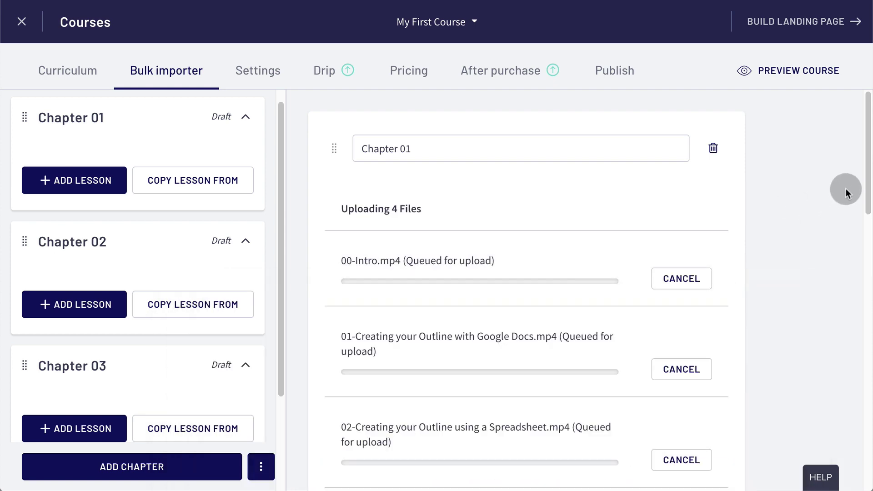
drag(863, 177, 868, 197)
scroll(866, 200, down, 5)
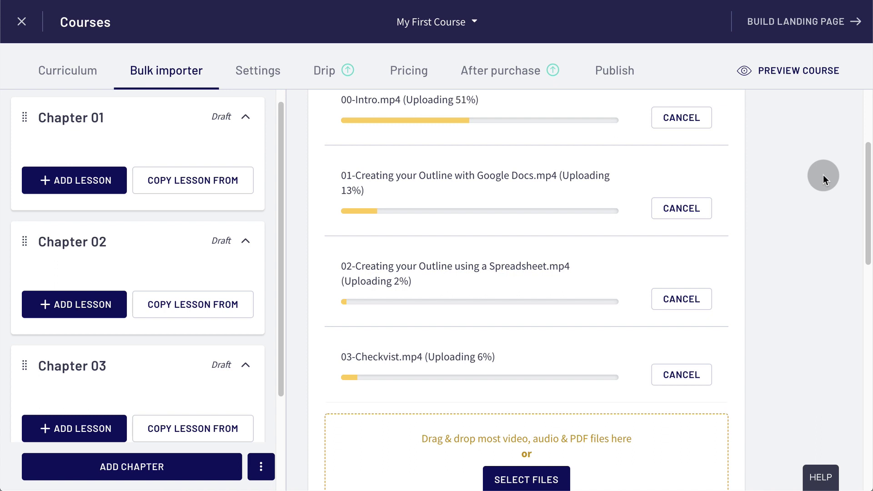
scroll(860, 189, down, 10)
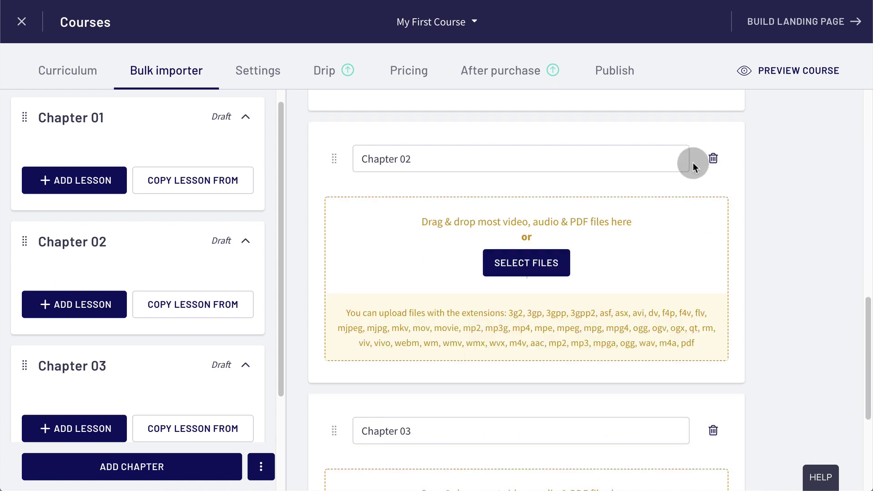
- Upload 04-Trello.mp4, 05-Asana.mp4 and 06-Udemy.mp4 into Chapter 02
click(547, 263)
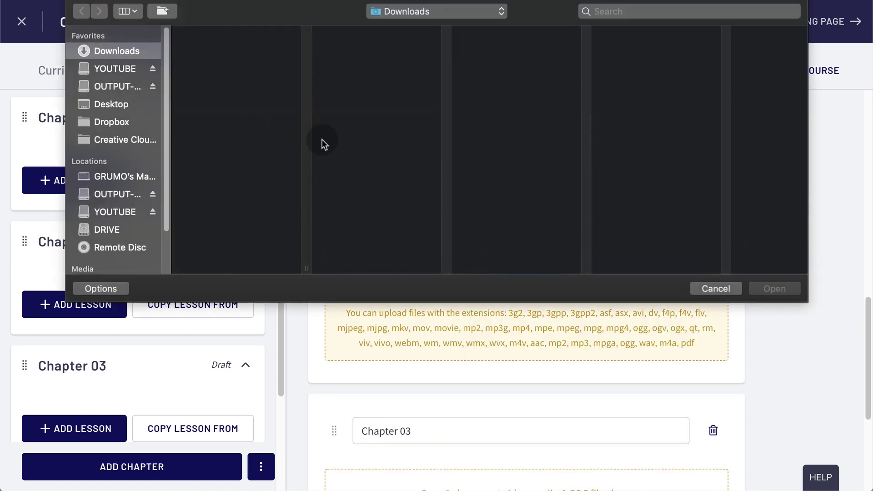
click(210, 32)
click(359, 44)
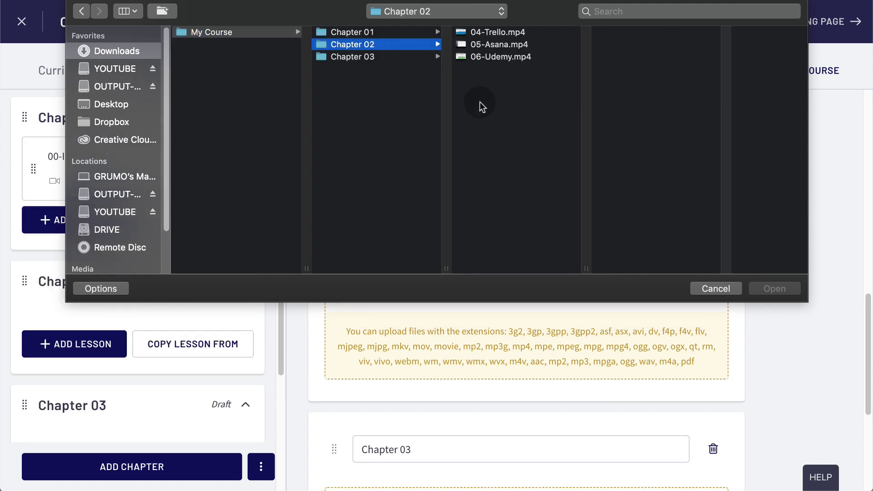
click(501, 56)
shift+click(504, 44)
shift+click(505, 33)
click(774, 288)
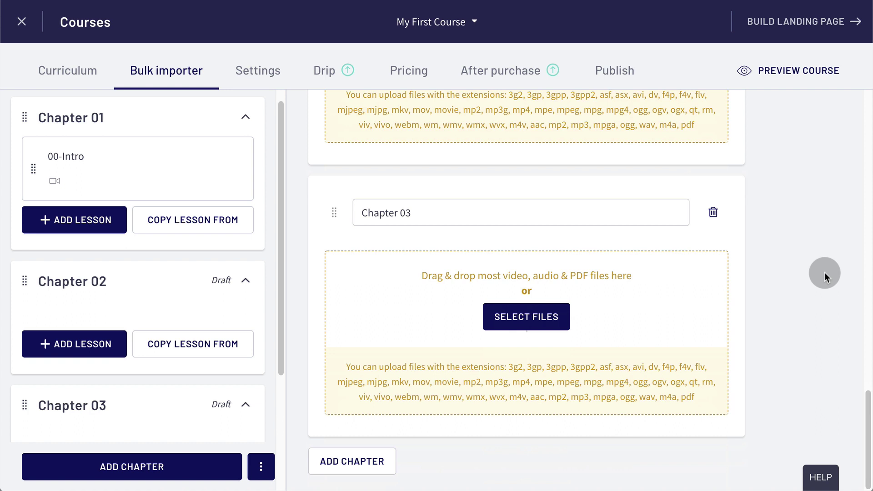
- Upload all four videos from the Chapter 03 folder into Chapter 03
click(556, 321)
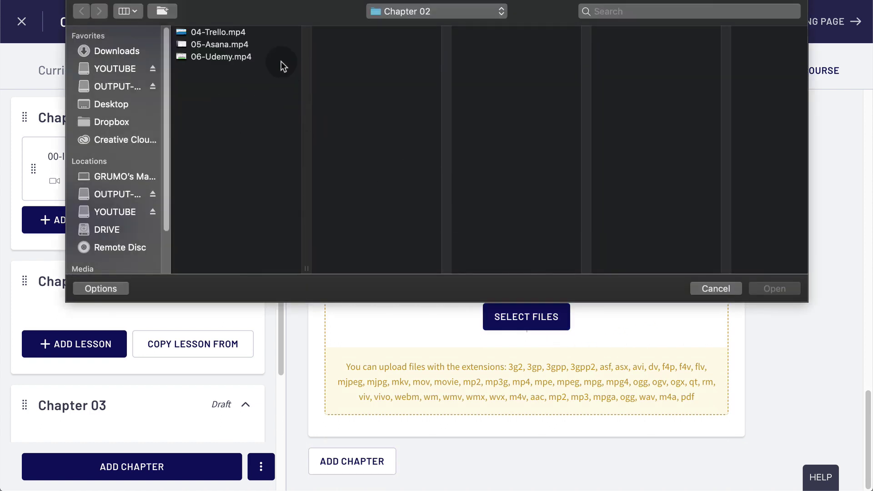
click(437, 12)
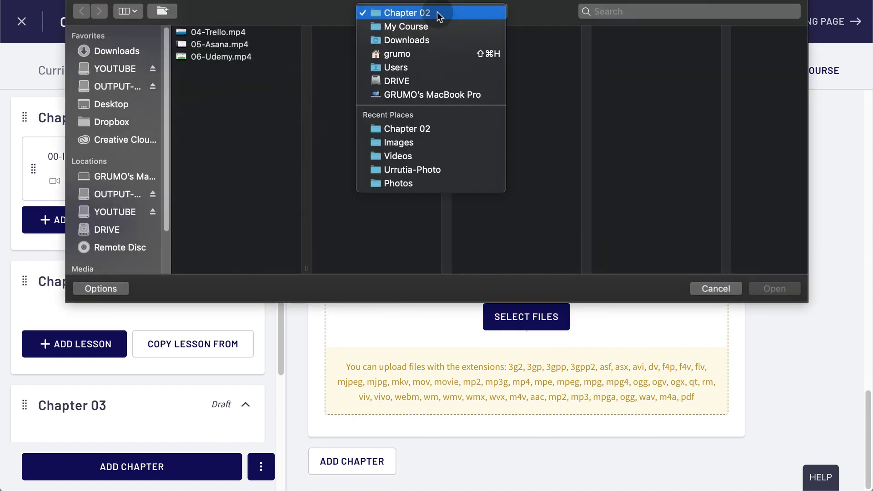
click(250, 74)
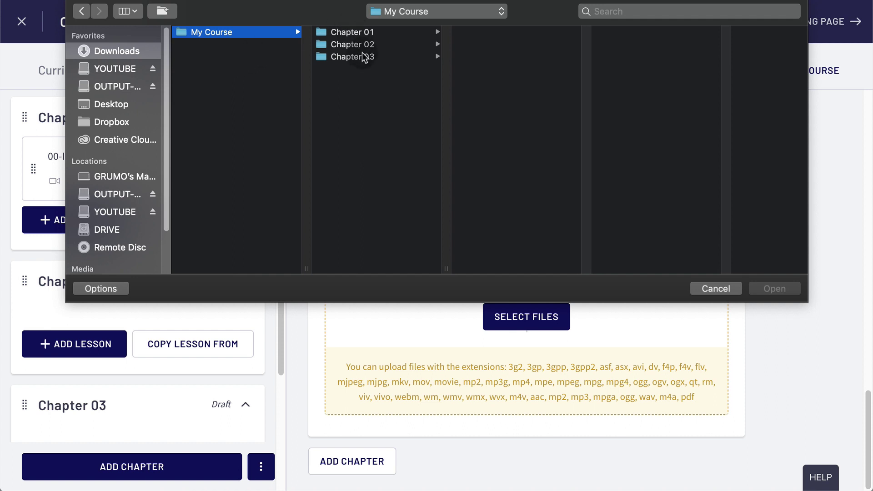
click(357, 56)
drag(497, 103, 502, 37)
click(780, 289)
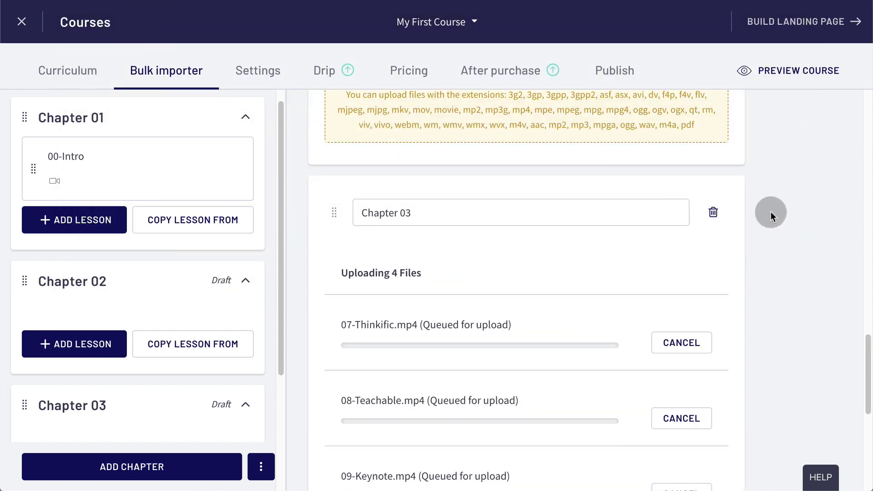
scroll(804, 251, up, 10)
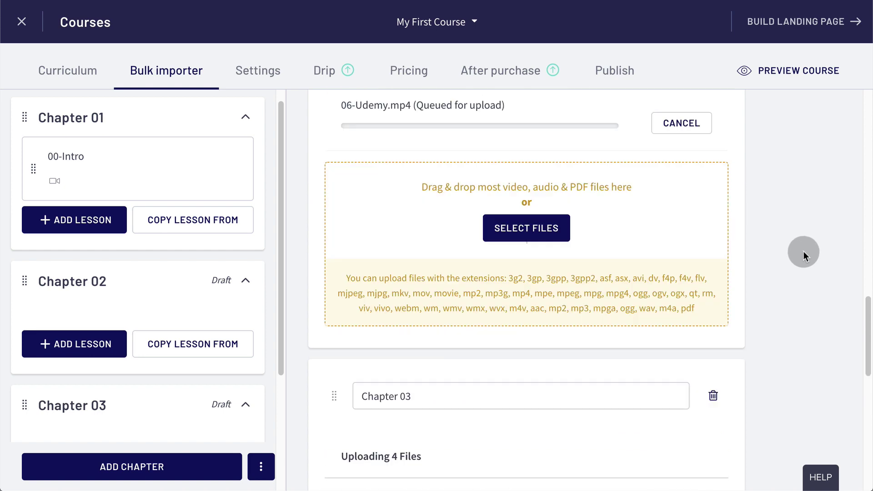
scroll(805, 252, up, 10)
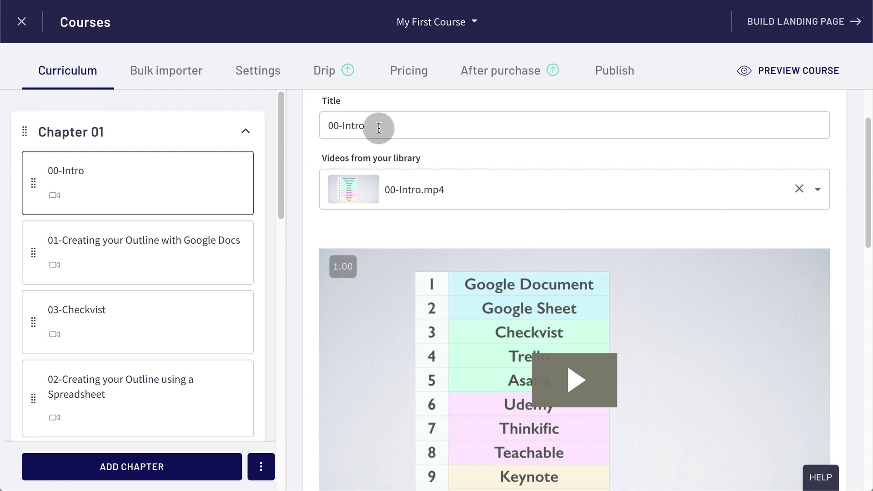
- Check the 00-Intro lesson's title, then tick Rename lessons on the checklist
scroll(184, 196, down, 1)
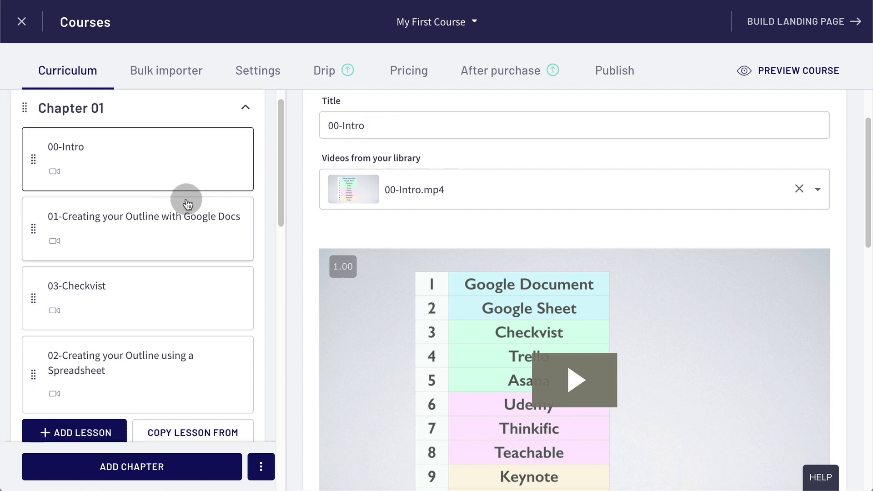
scroll(186, 200, up, 1)
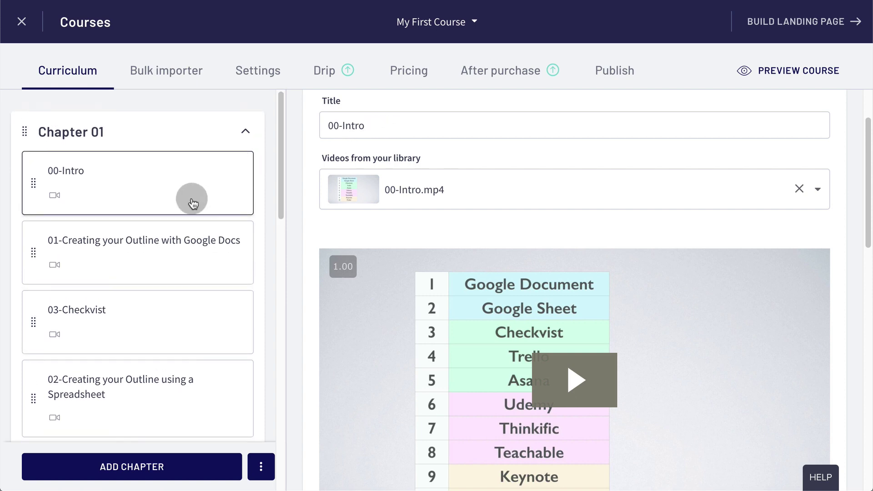
click(392, 124)
scroll(422, 123, up, 2)
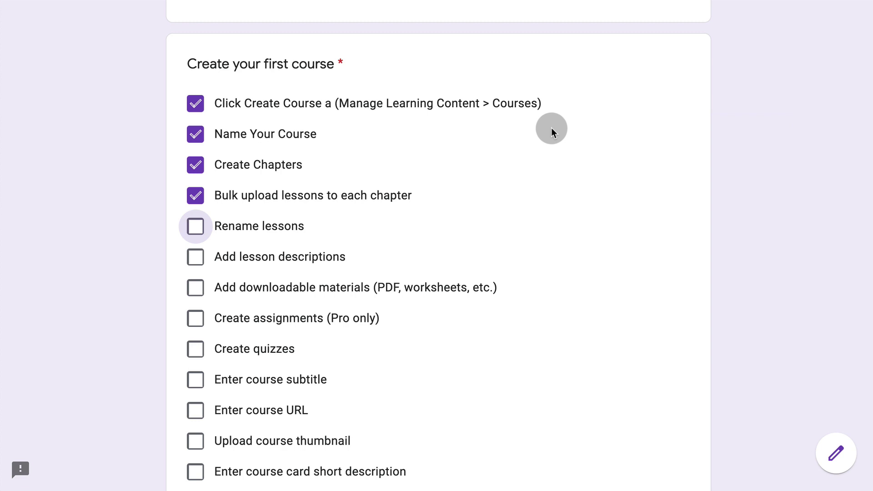
click(195, 226)
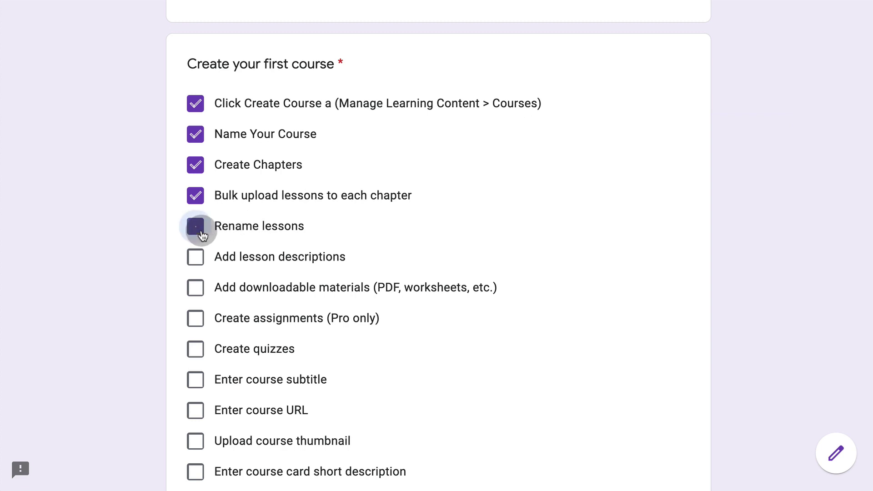
- Tick Add lesson descriptions, expand the 00-Intro Add text area, and tick Add downloadable materials
click(195, 258)
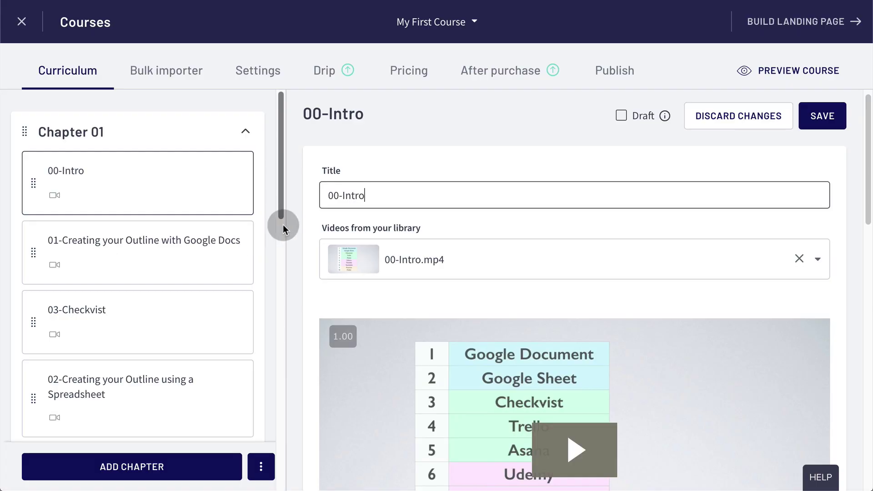
scroll(480, 195, down, 8)
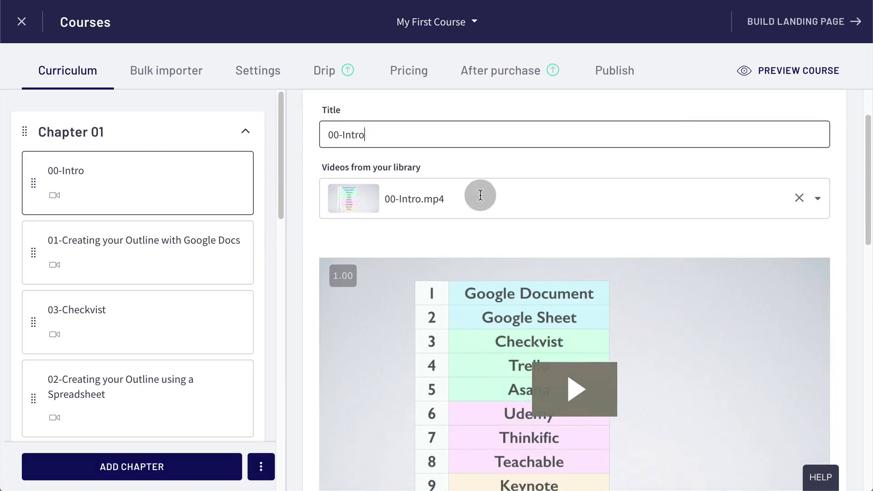
scroll(477, 203, down, 1)
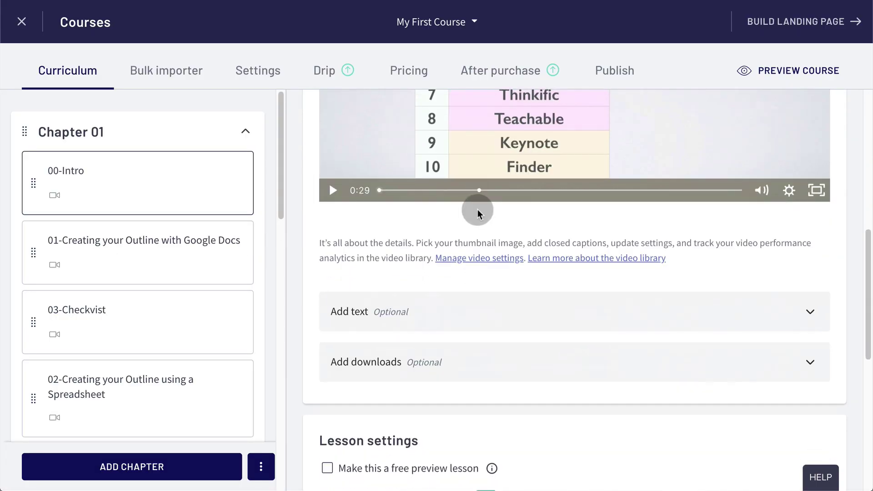
click(428, 309)
scroll(435, 399, down, 1)
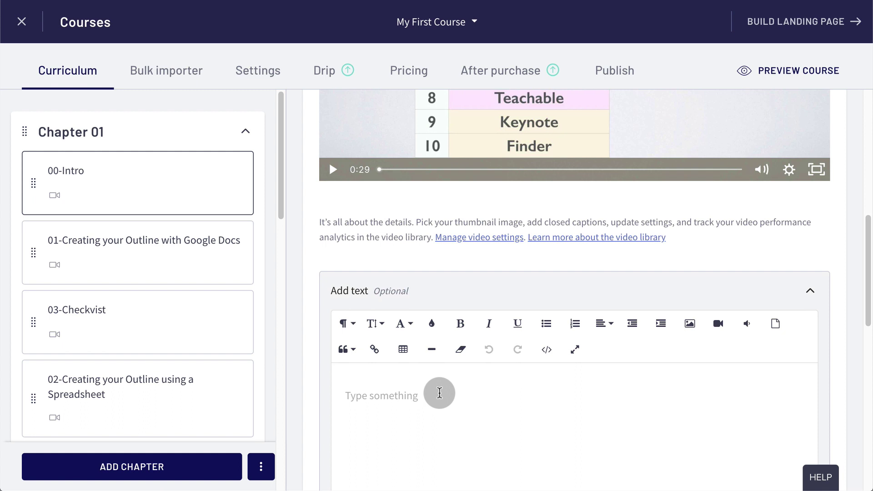
scroll(438, 394, down, 1)
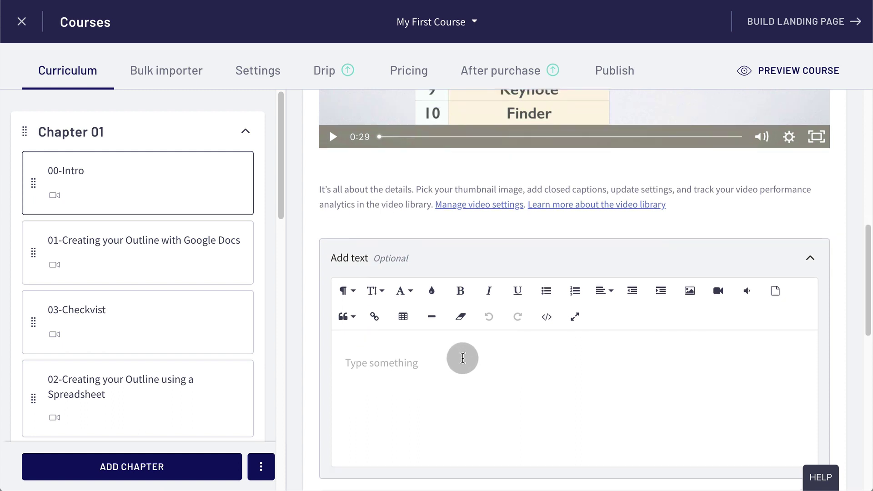
scroll(462, 359, down, 1)
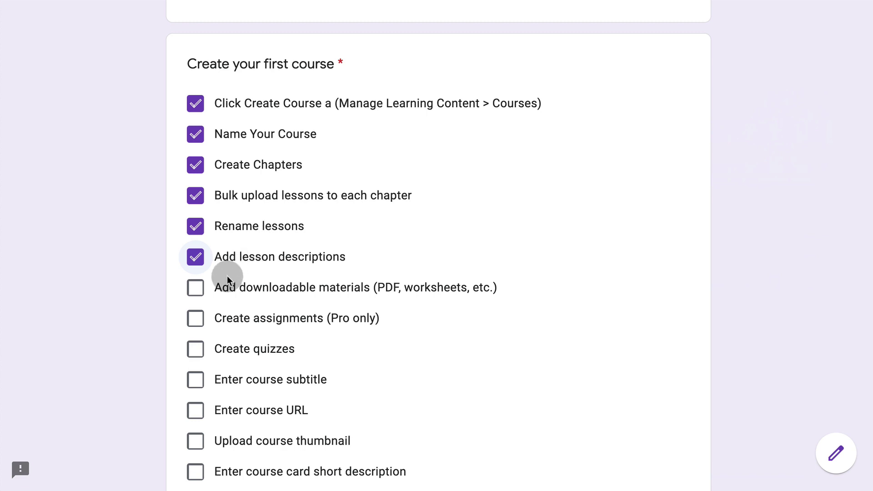
click(201, 292)
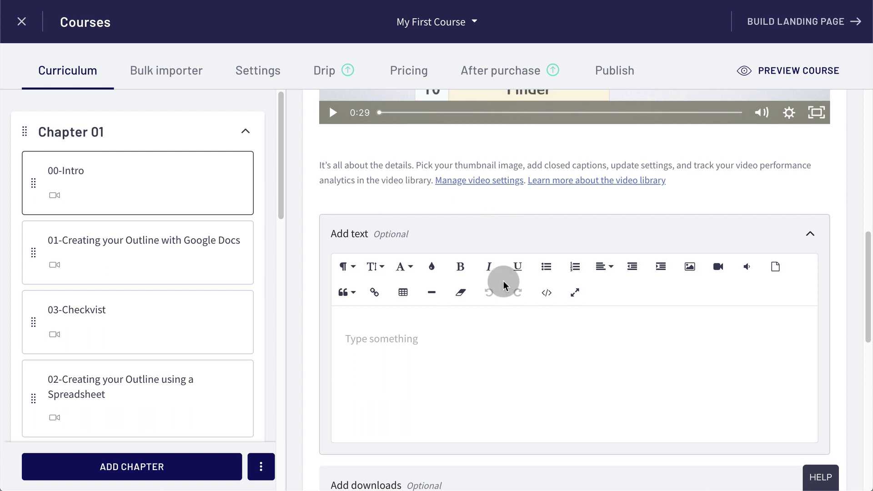
- Attach Lecture Quality - Checklist.pdf from Downloads to the 00-Intro lesson and save it
scroll(503, 279, down, 6)
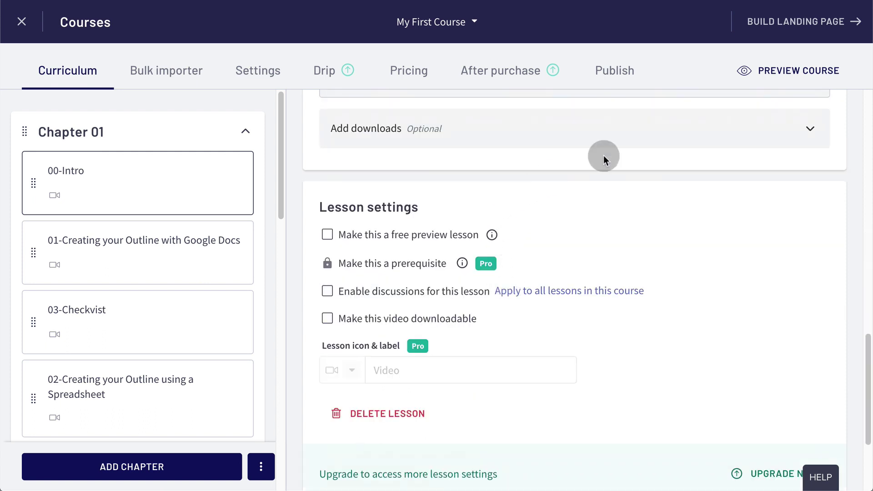
click(811, 130)
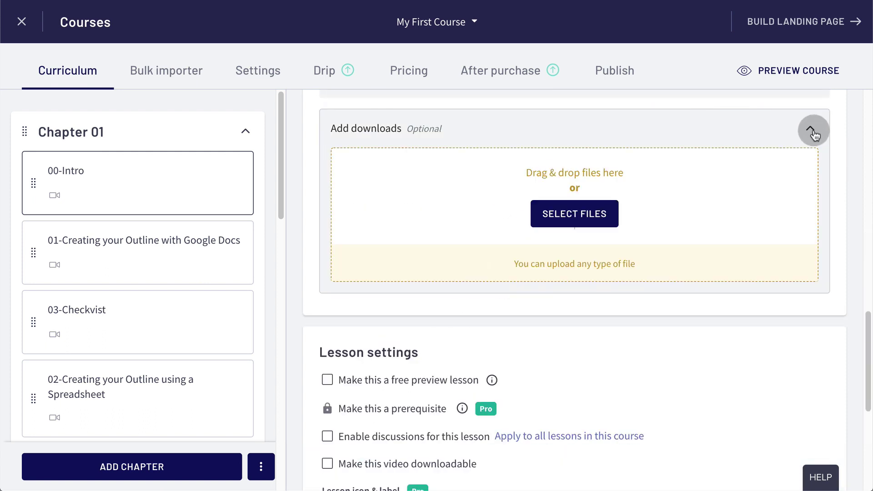
click(610, 218)
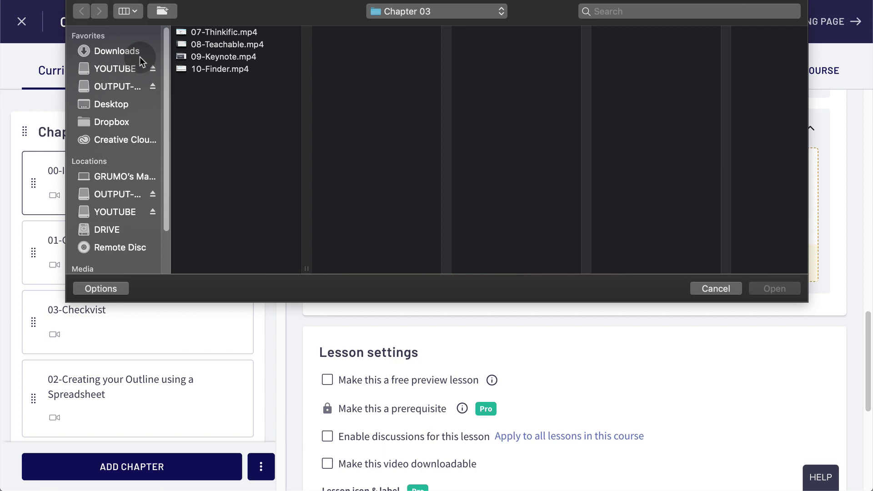
click(141, 57)
click(218, 31)
click(774, 287)
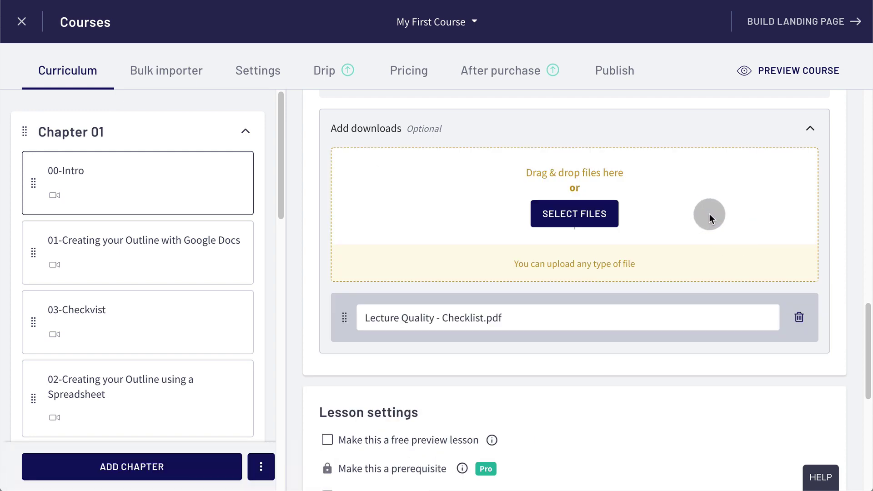
scroll(709, 214, up, 10)
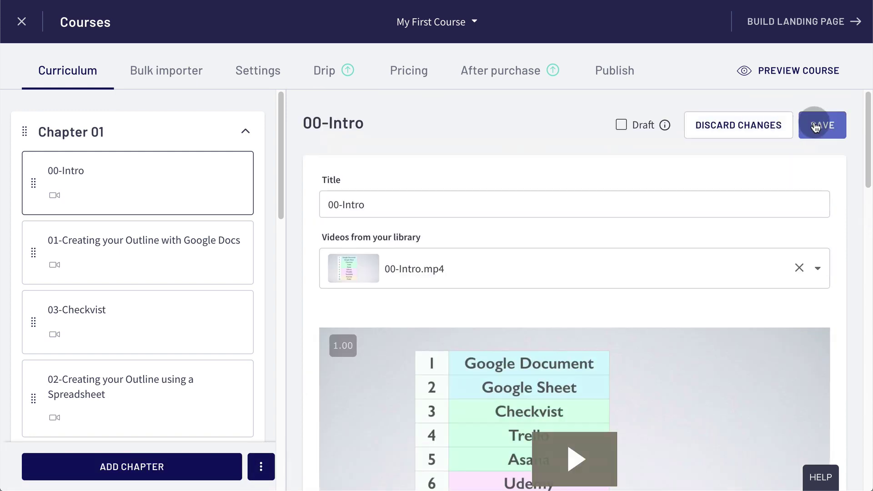
click(820, 125)
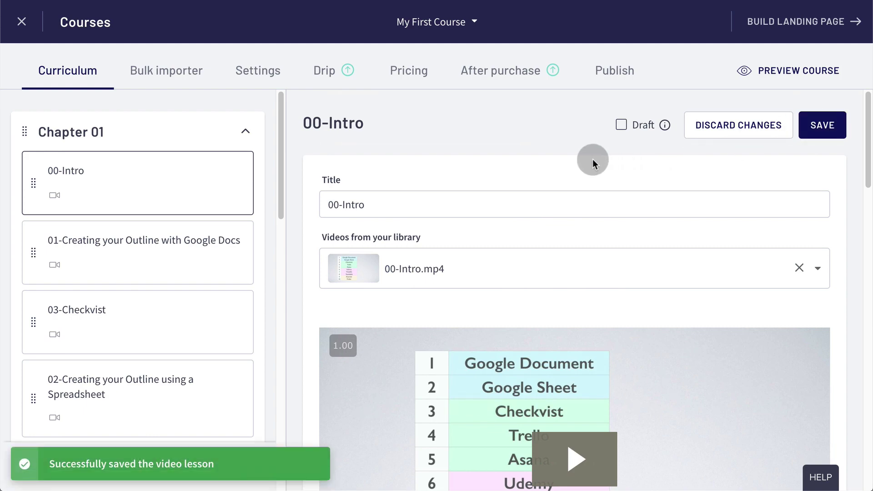
scroll(593, 159, down, 5)
scroll(593, 232, down, 10)
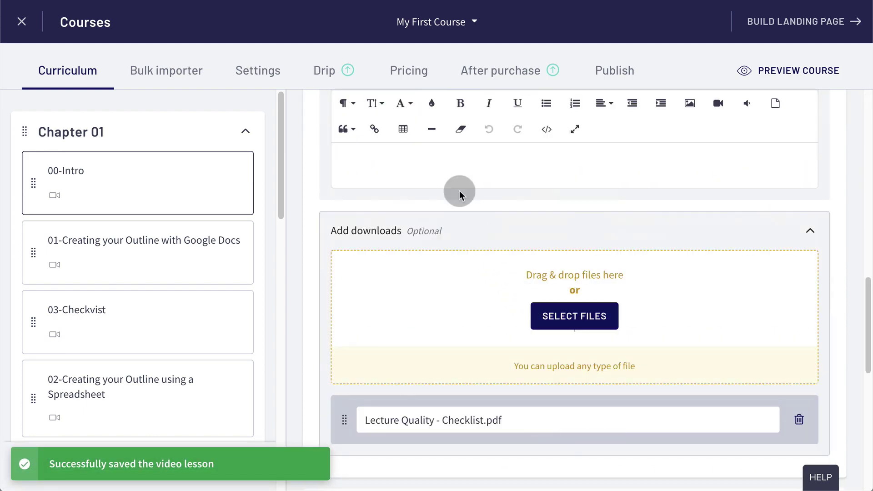
scroll(517, 233, down, 3)
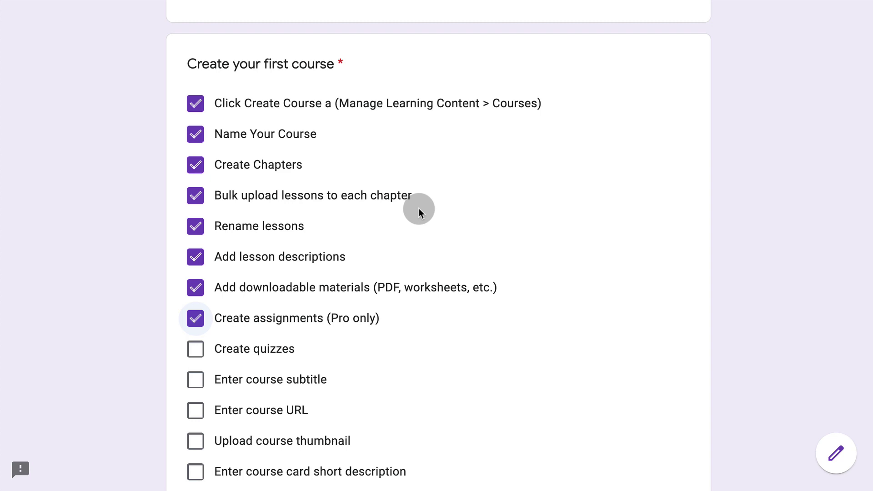
- Tick Create quizzes on the course setup checklist
click(196, 349)
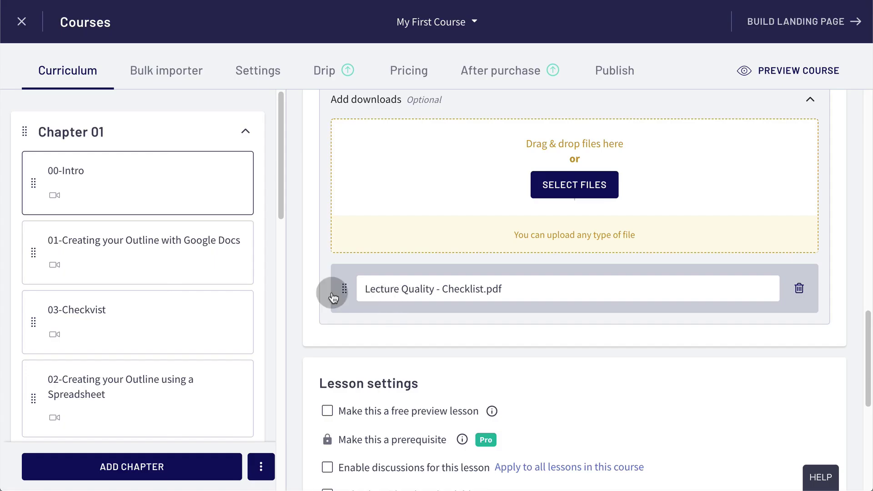
scroll(285, 217, down, 1)
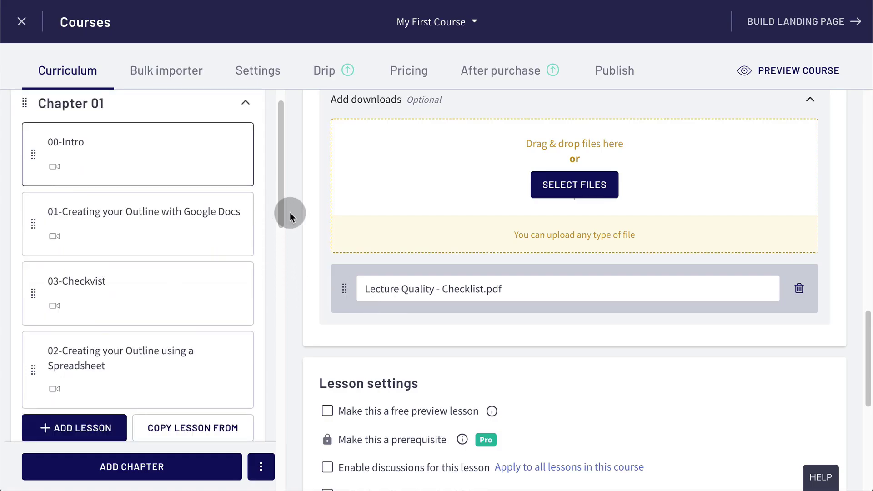
drag(284, 214, 288, 262)
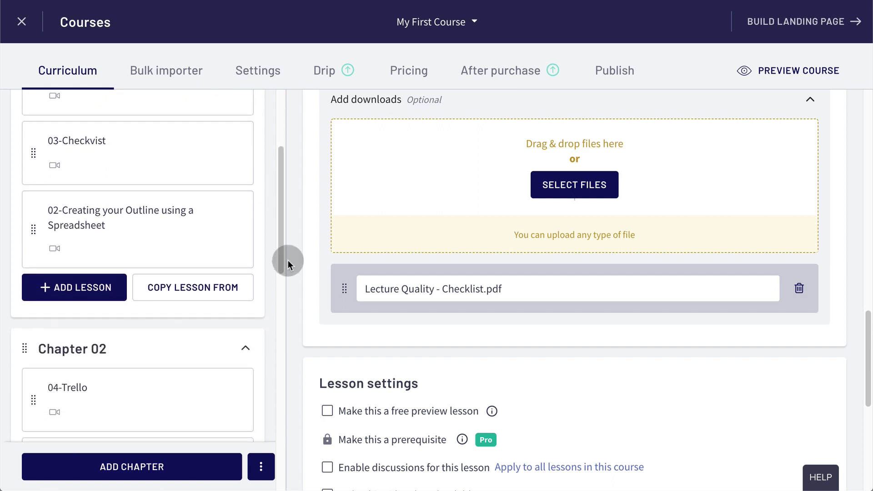
- Add a new Quiz lesson at the end of Chapter 01 and review the curriculum
click(75, 293)
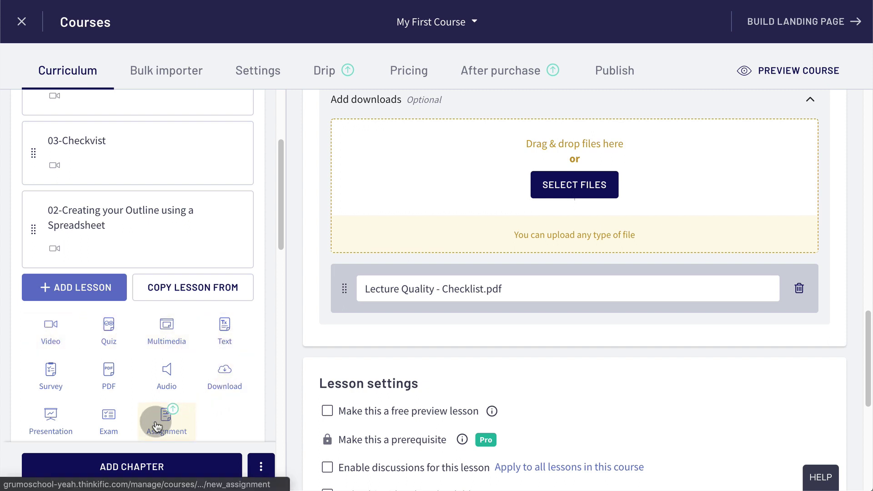
click(116, 341)
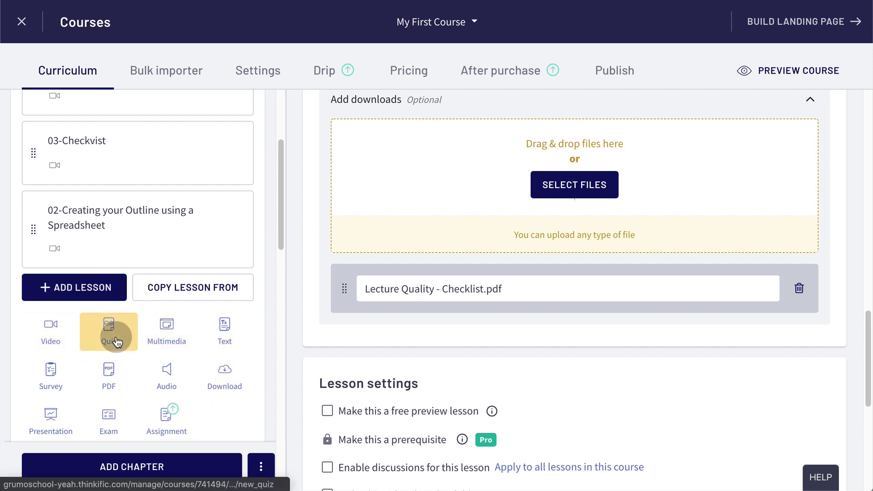
scroll(489, 239, up, 7)
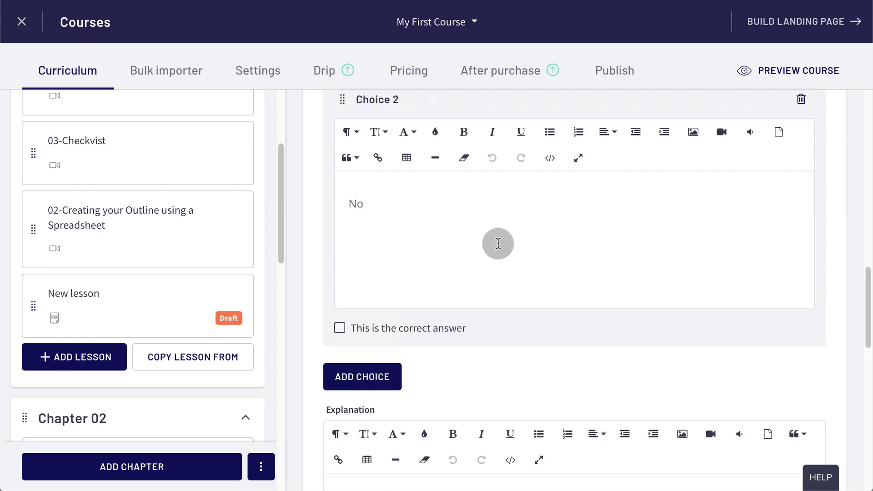
scroll(498, 244, up, 8)
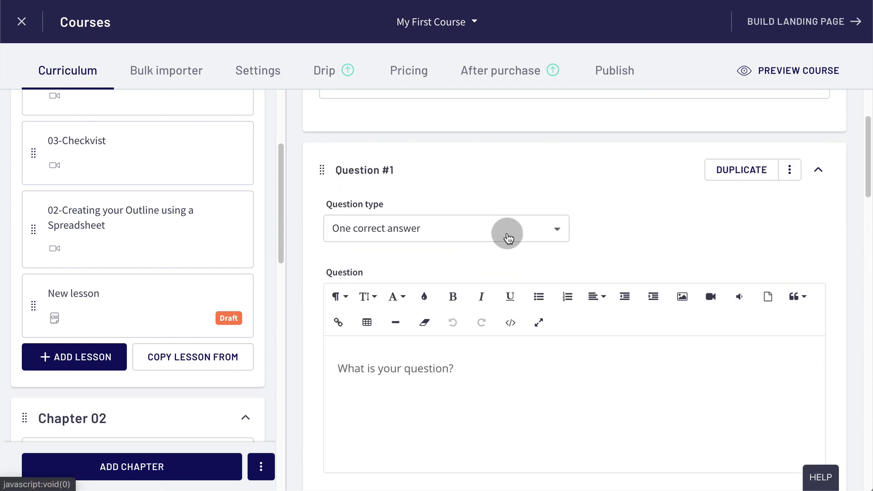
scroll(495, 236, down, 3)
scroll(504, 234, down, 20)
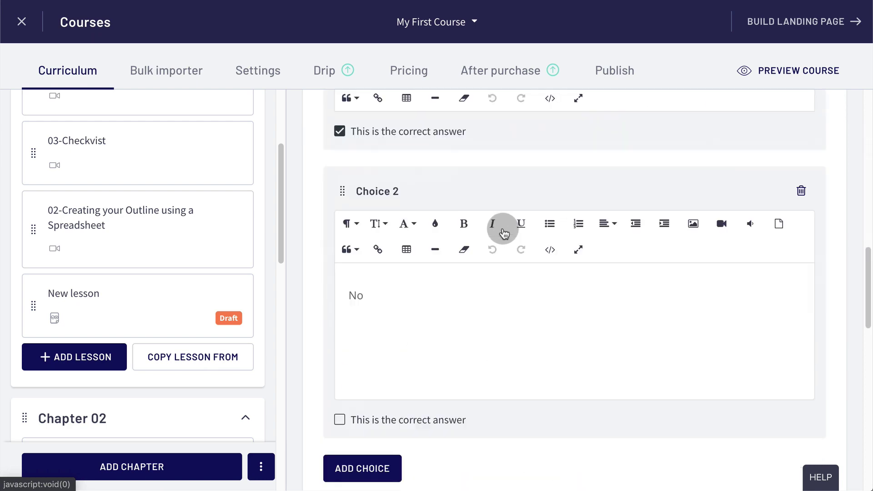
scroll(503, 233, down, 5)
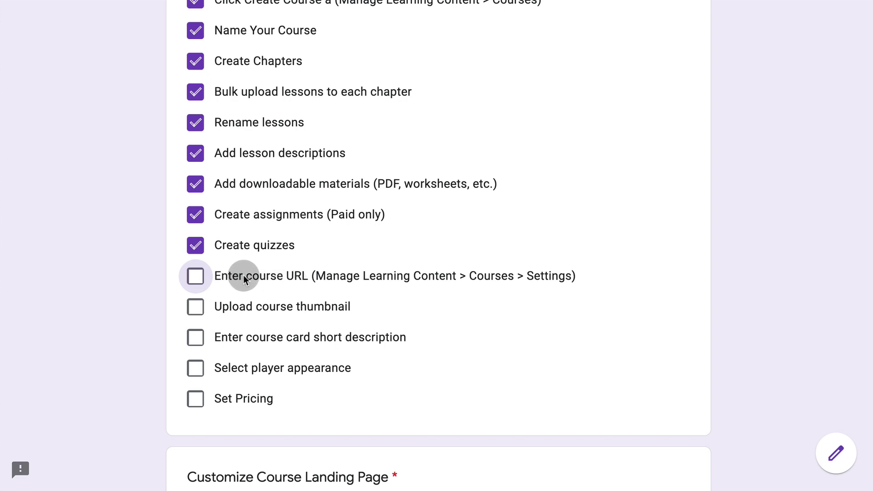
- Tick Enter course URL, then select the my-first-course URL in the course's basic settings
click(195, 277)
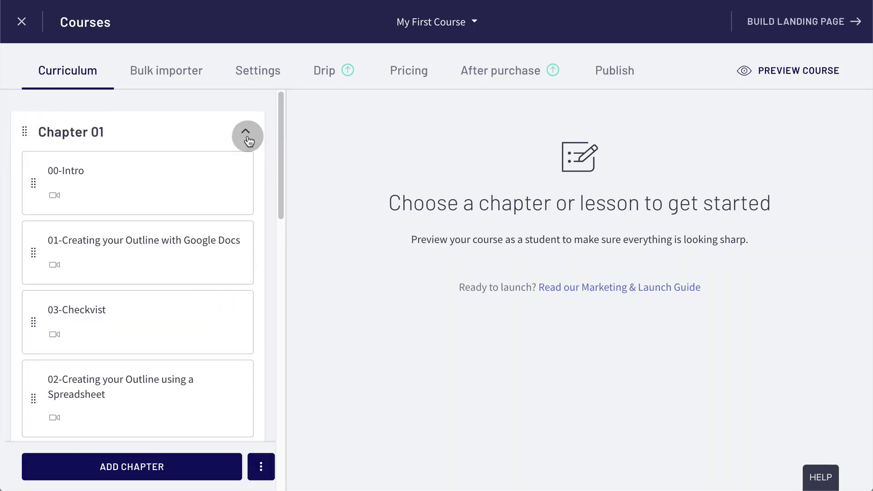
click(260, 71)
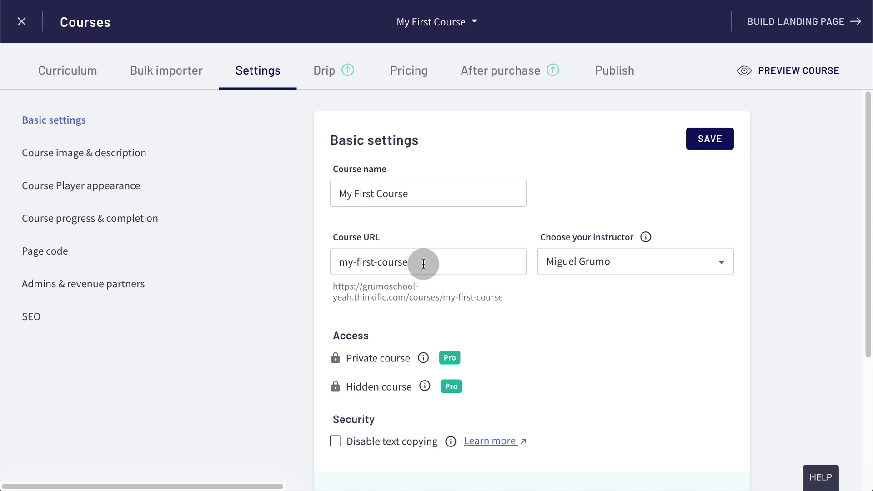
drag(422, 260, 335, 264)
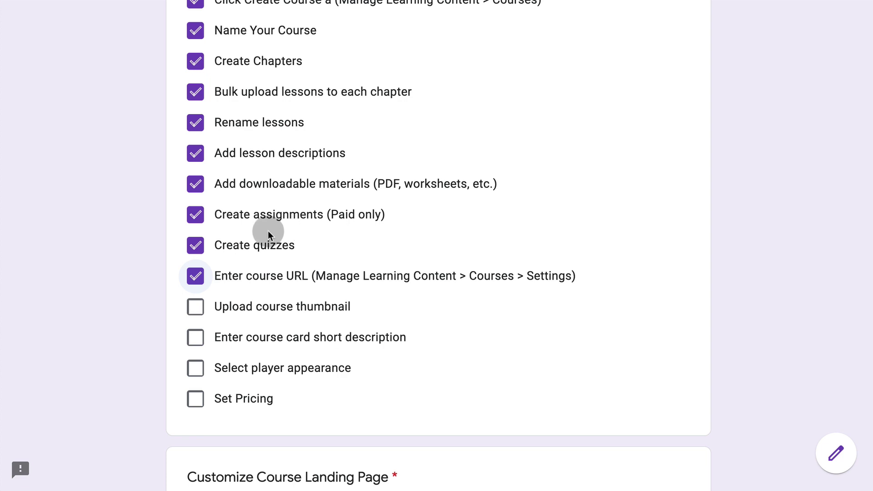
- Tick Upload course thumbnail and save Course-Thumbnail.jpg as the course image
click(195, 306)
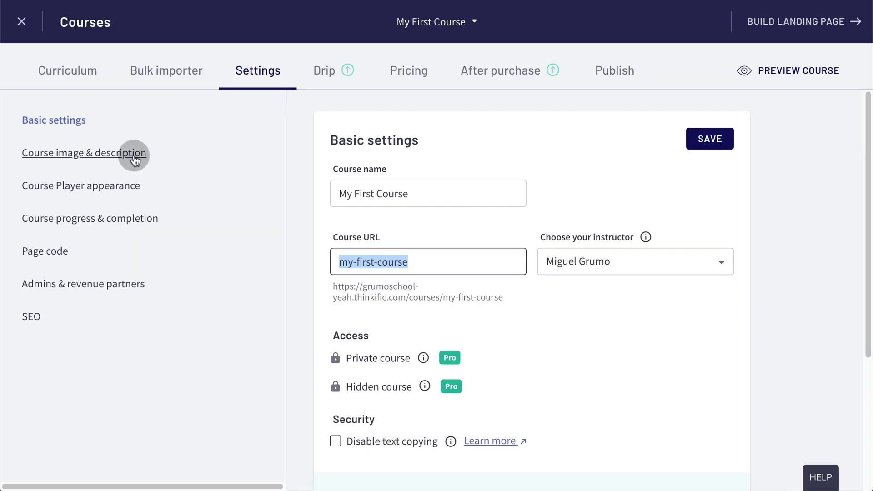
click(133, 154)
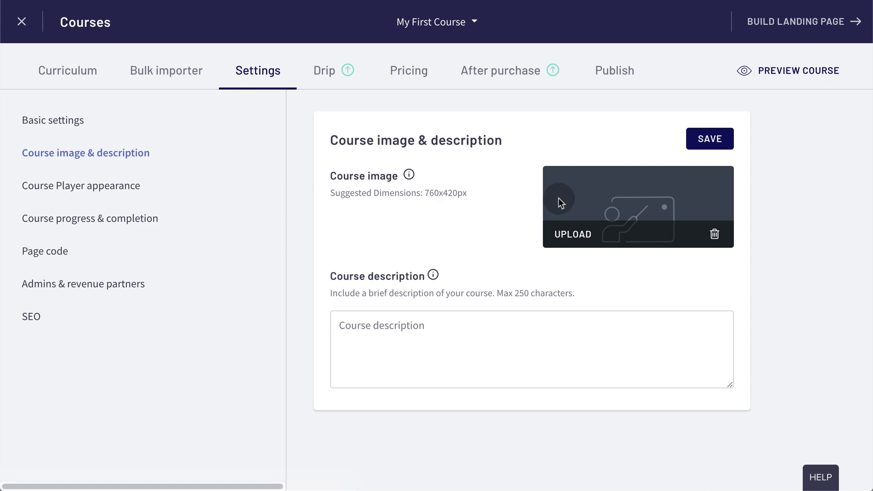
click(580, 237)
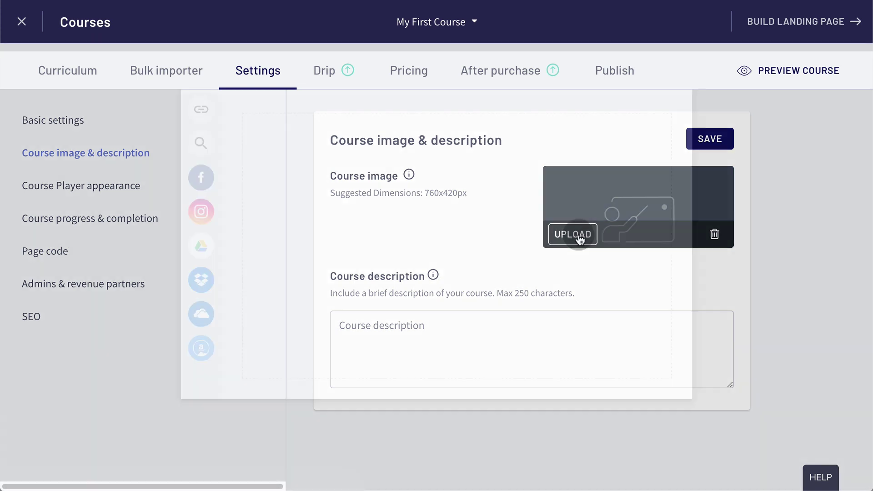
click(498, 202)
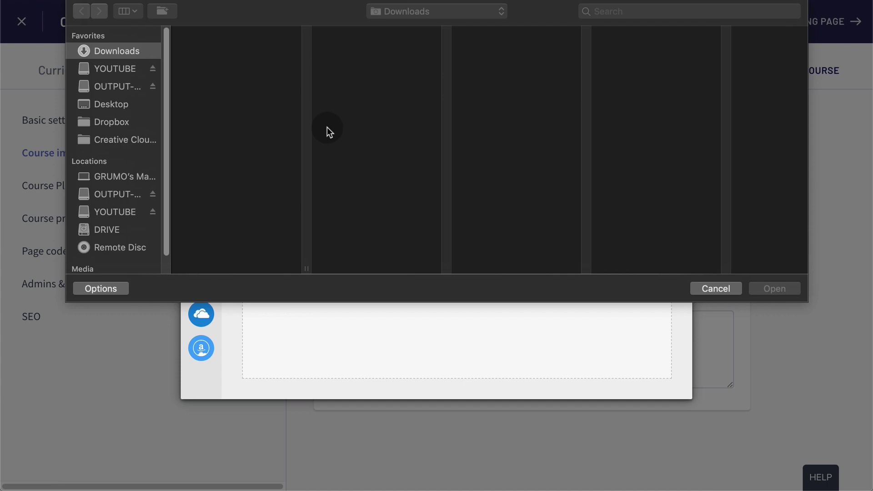
click(259, 32)
click(781, 290)
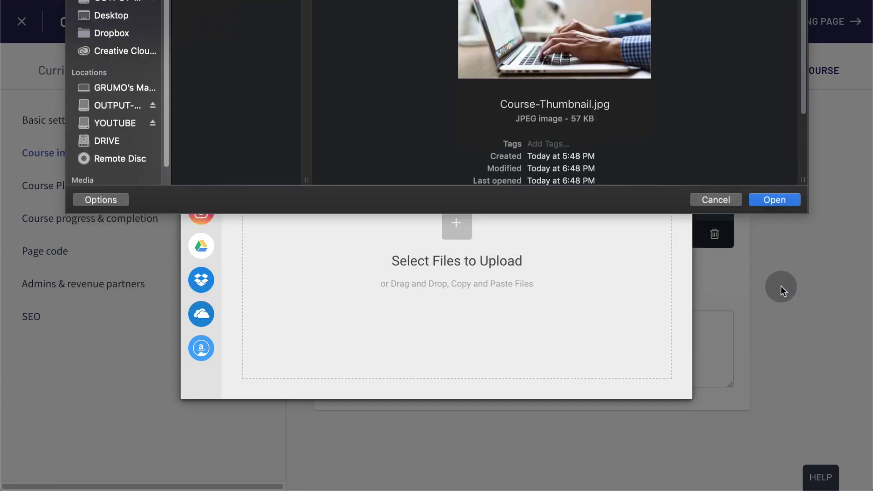
click(645, 387)
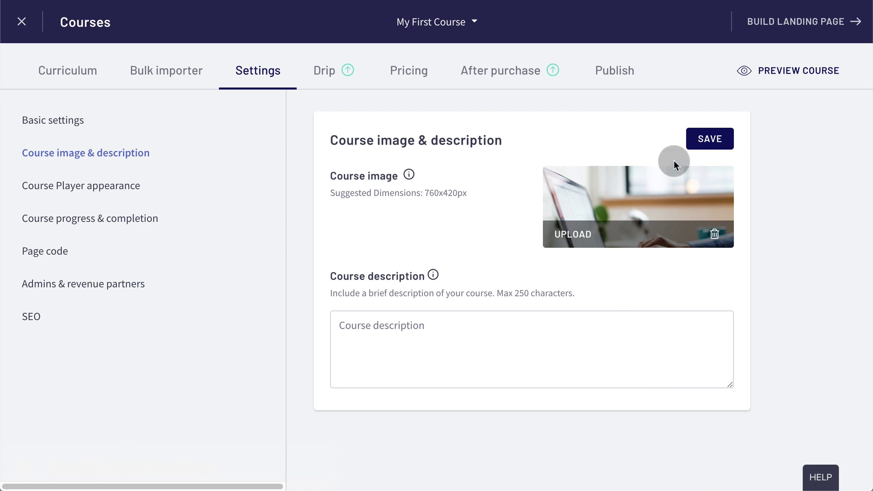
click(707, 145)
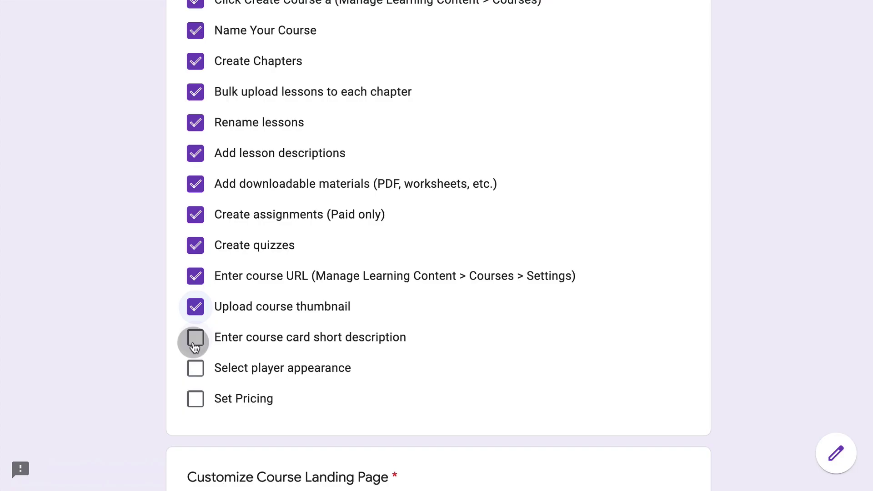
- Tick the description task and save the description 'This is the best course in the universe and beyond!'
click(195, 345)
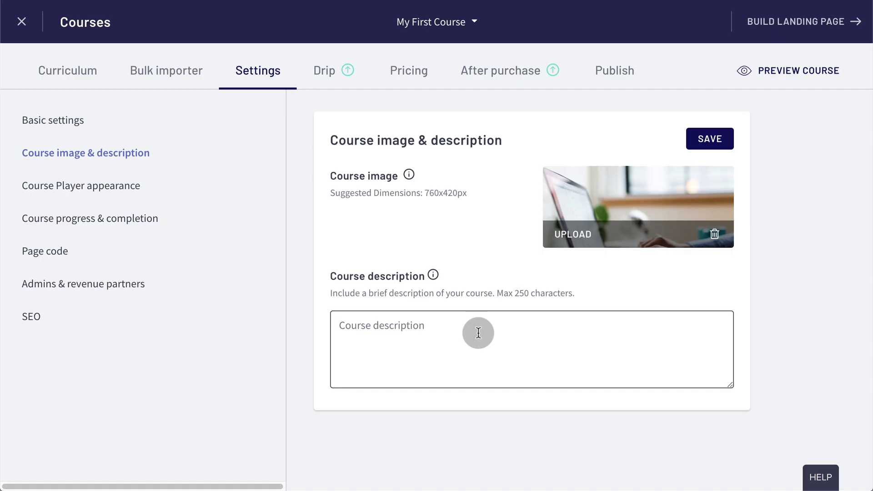
text(This is the best course in the universe and beyond!)
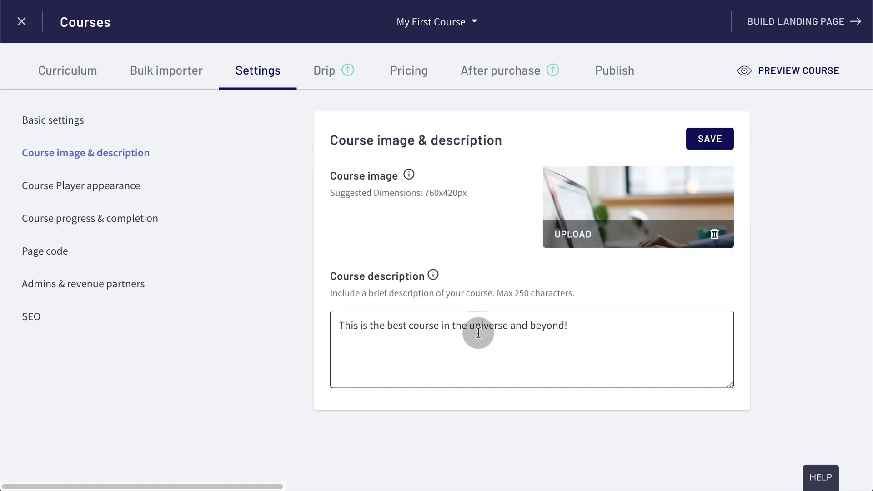
click(710, 144)
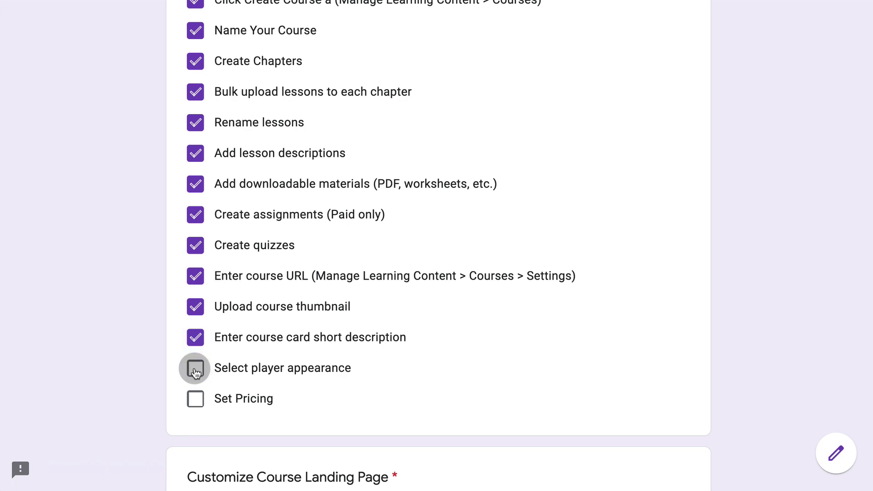
- Tick player appearance, save the Dark course player theme, and preview the 03-Checkvist lesson
click(195, 369)
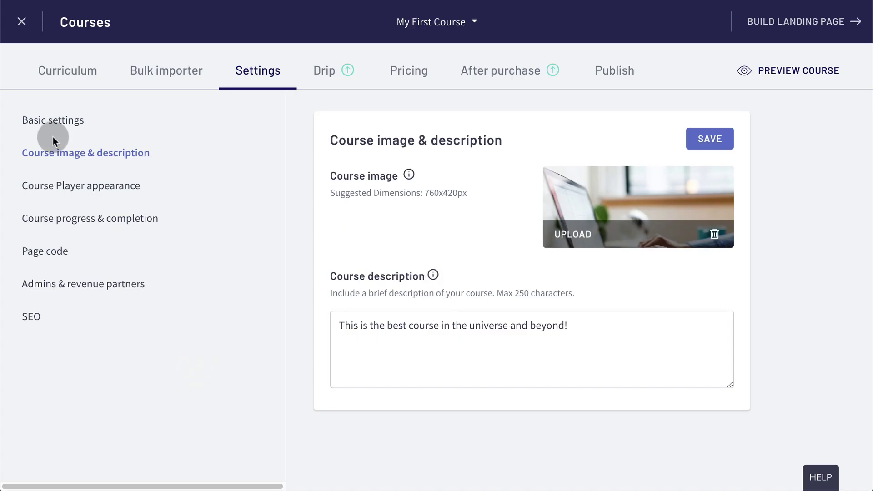
click(76, 193)
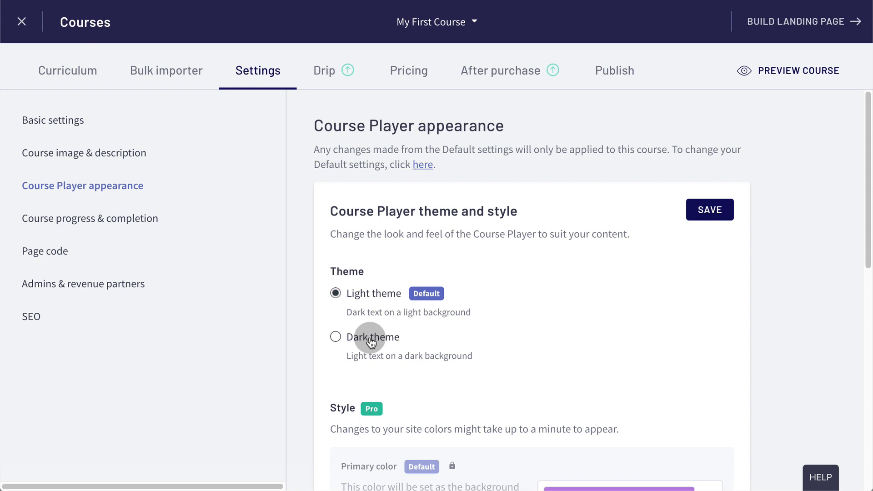
scroll(596, 318, down, 3)
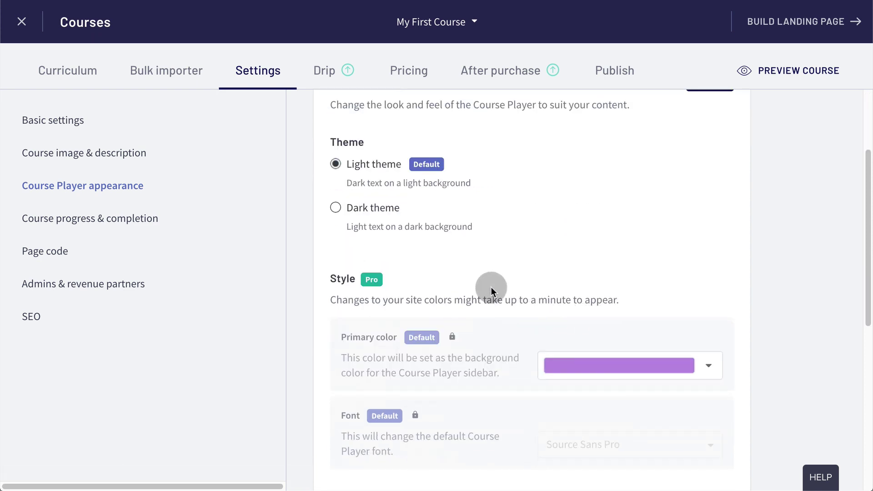
scroll(491, 288, down, 1)
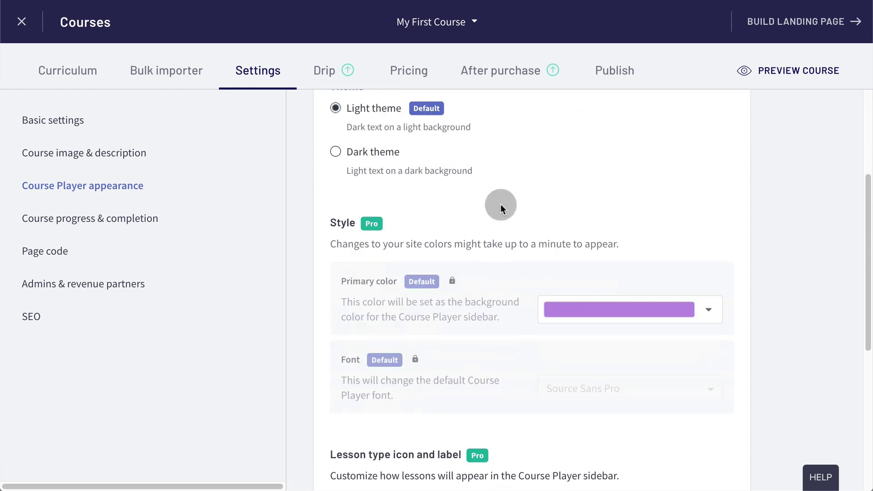
scroll(500, 204, up, 2)
click(386, 246)
click(696, 114)
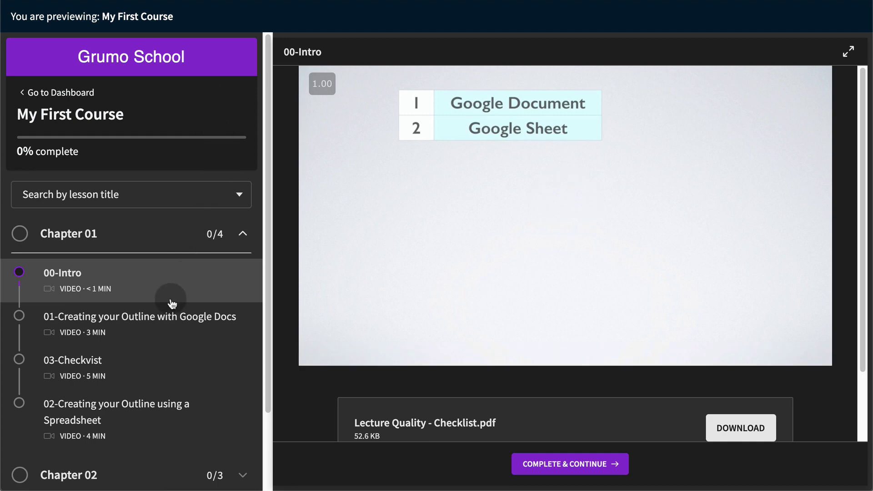
click(163, 364)
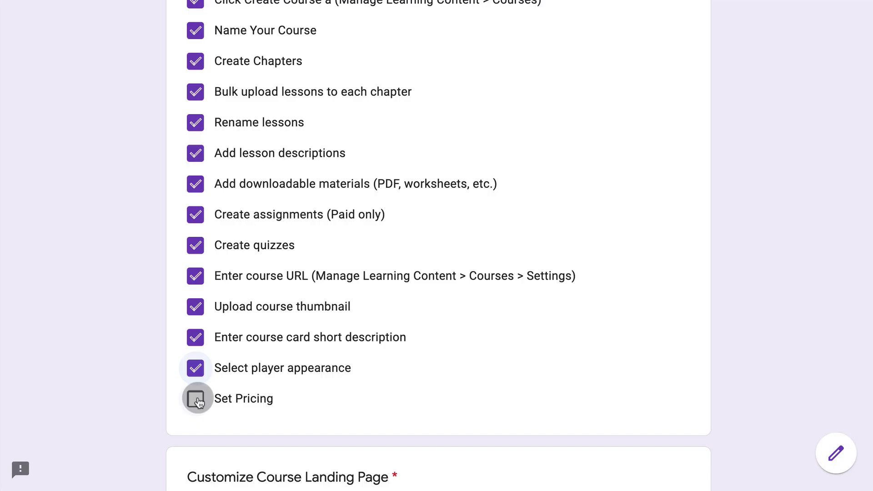
- Tick Set Pricing and choose One-time payment as the course's primary pricing
click(197, 401)
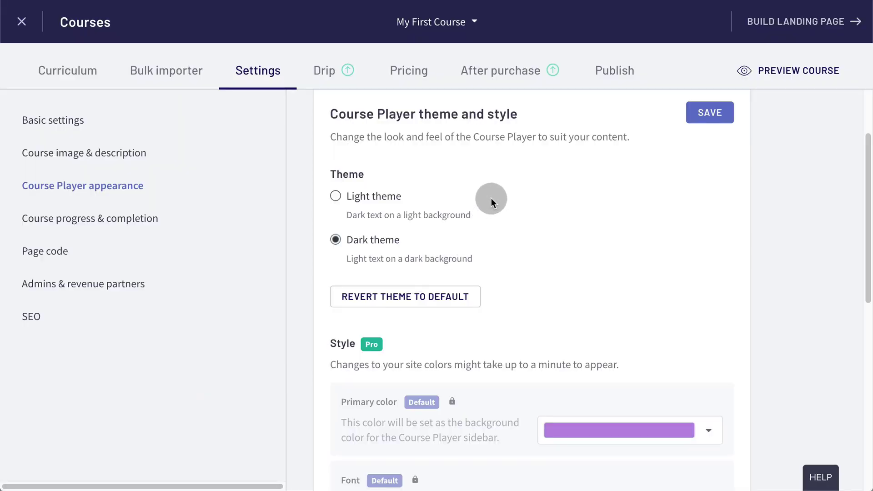
click(406, 71)
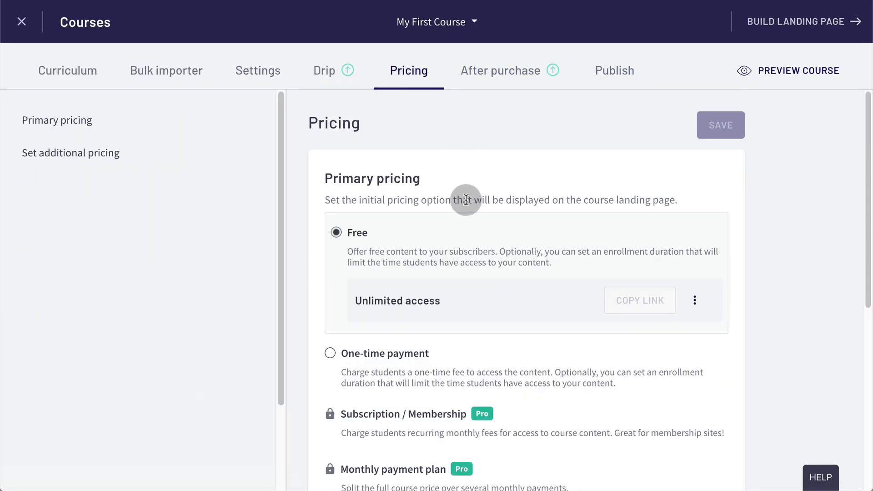
scroll(455, 218, down, 1)
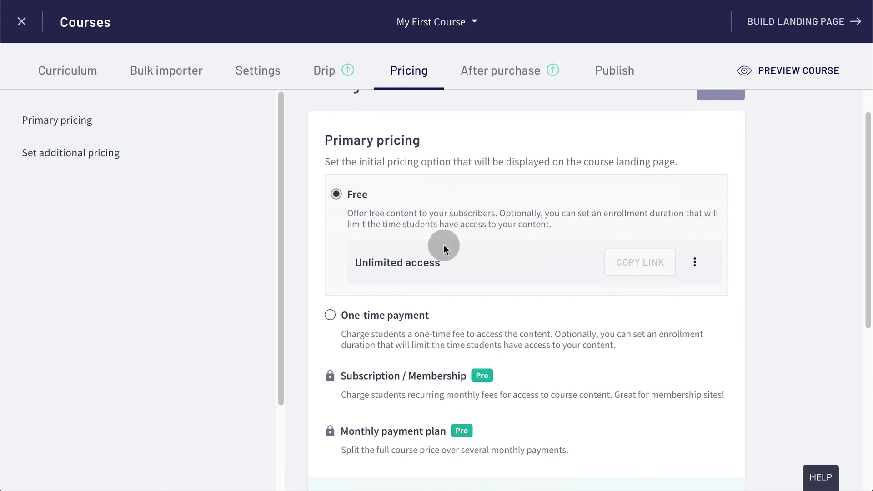
click(365, 324)
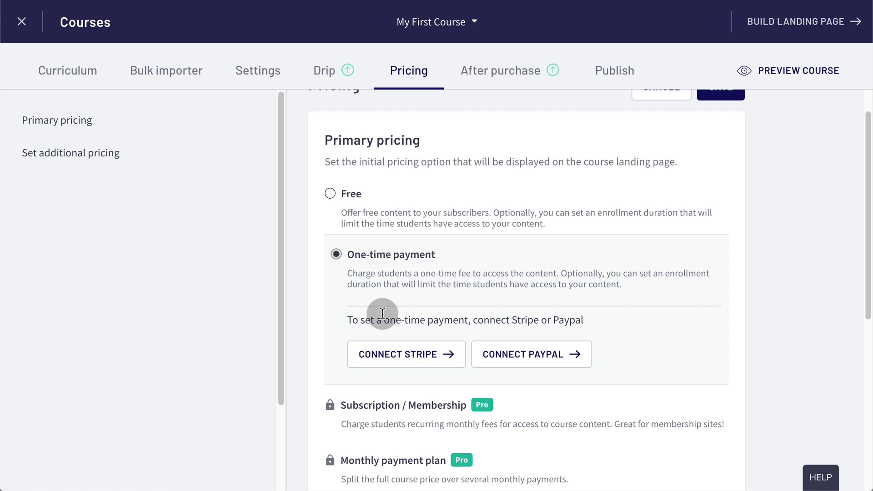
scroll(670, 295, down, 1)
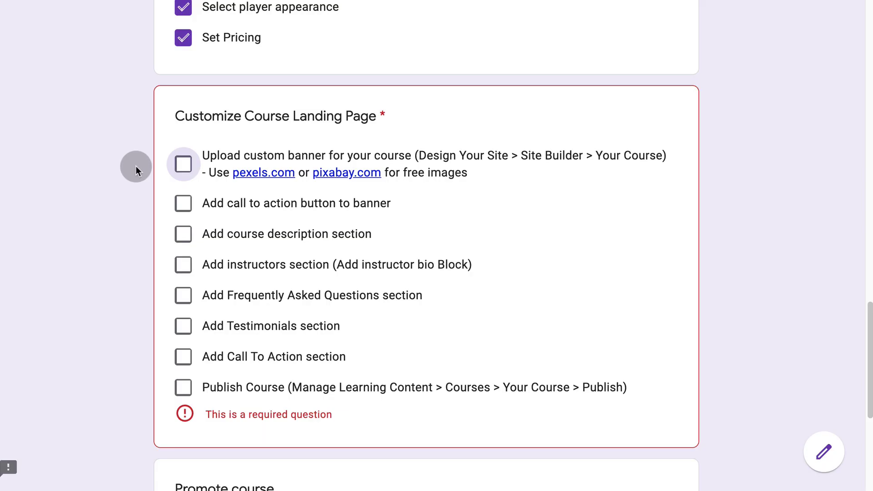
- Tick the custom banner task and open My First Course's banner section in the Site Builder
click(181, 165)
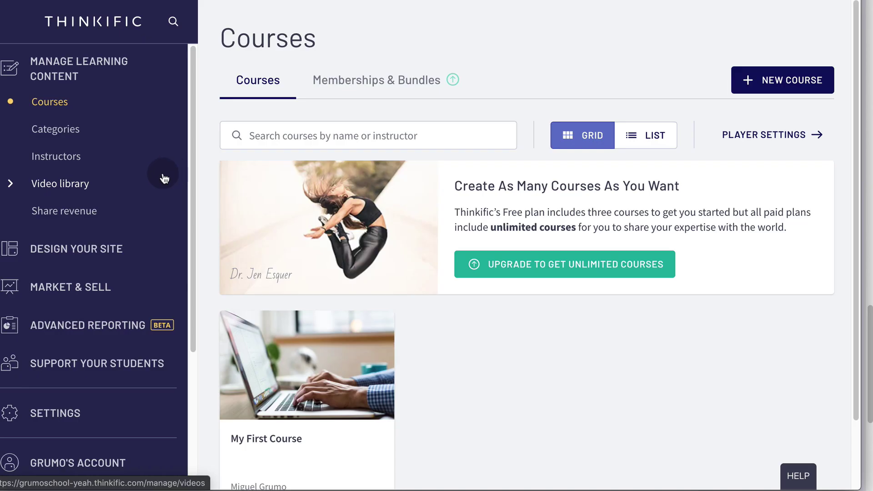
click(95, 248)
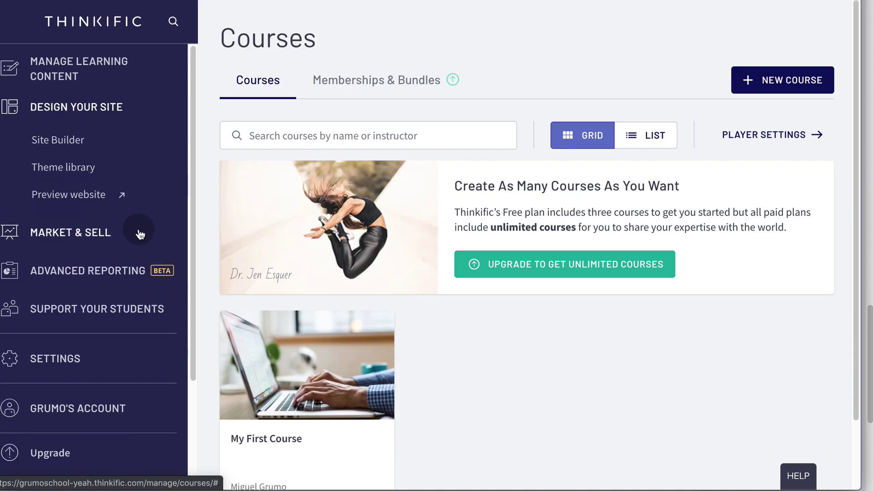
click(82, 144)
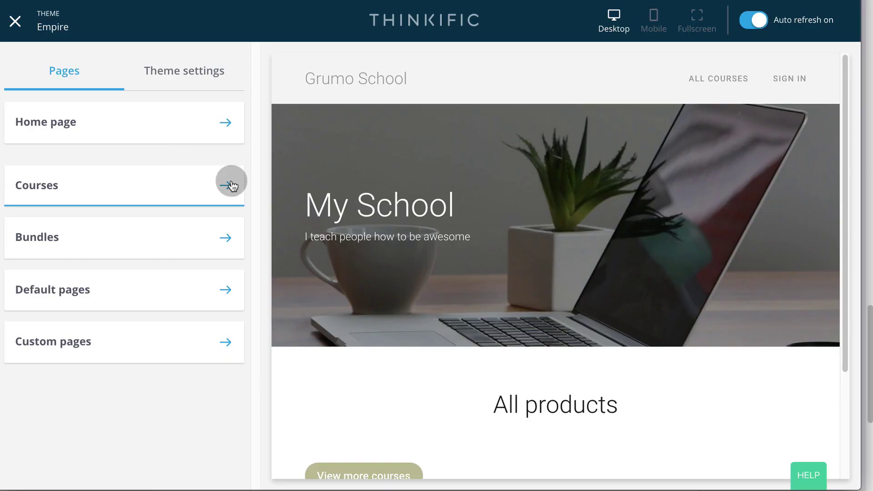
click(231, 185)
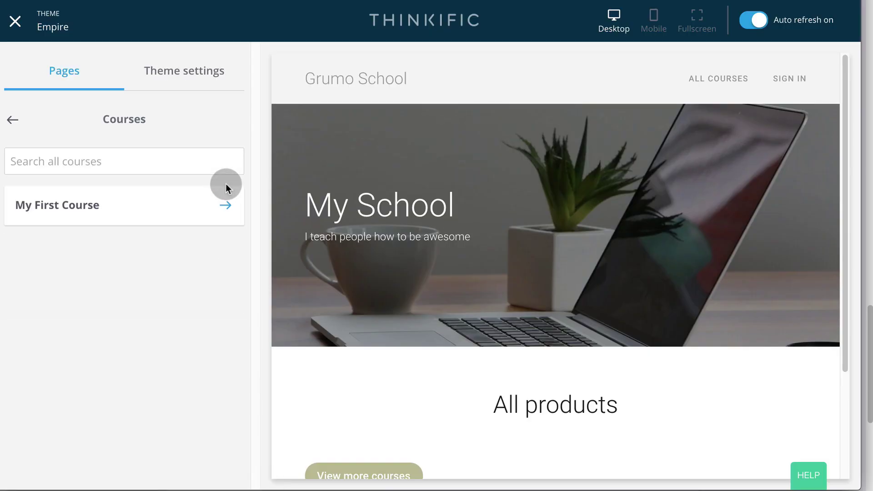
click(224, 204)
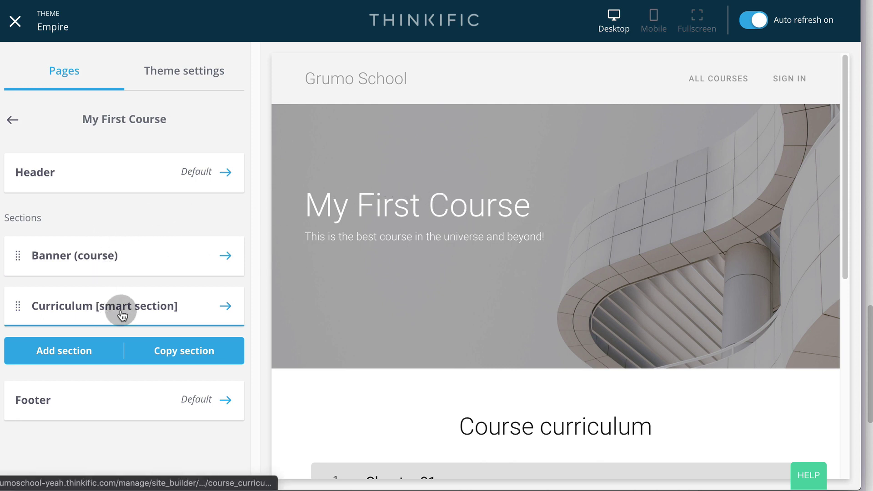
click(225, 256)
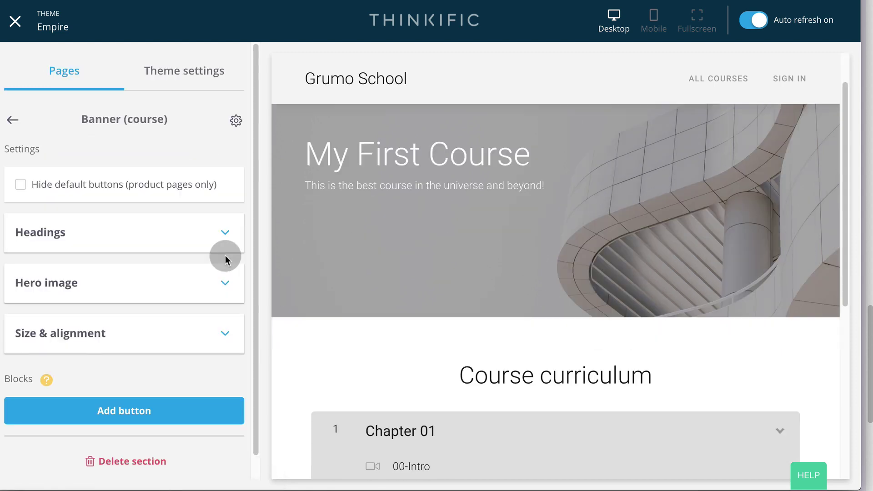
- Replace the banner's hero image with Course-Banner.jpg and save the landing page
click(225, 282)
scroll(191, 272, down, 10)
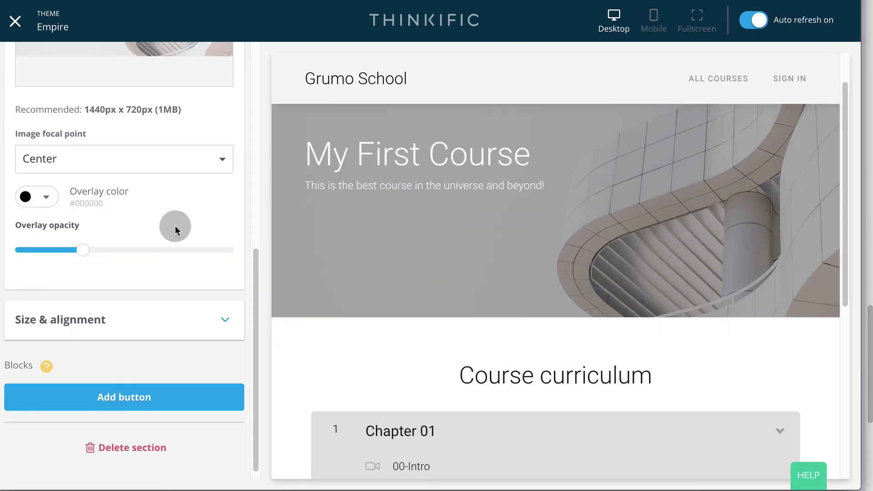
scroll(176, 226, up, 5)
mouse_move(171, 182)
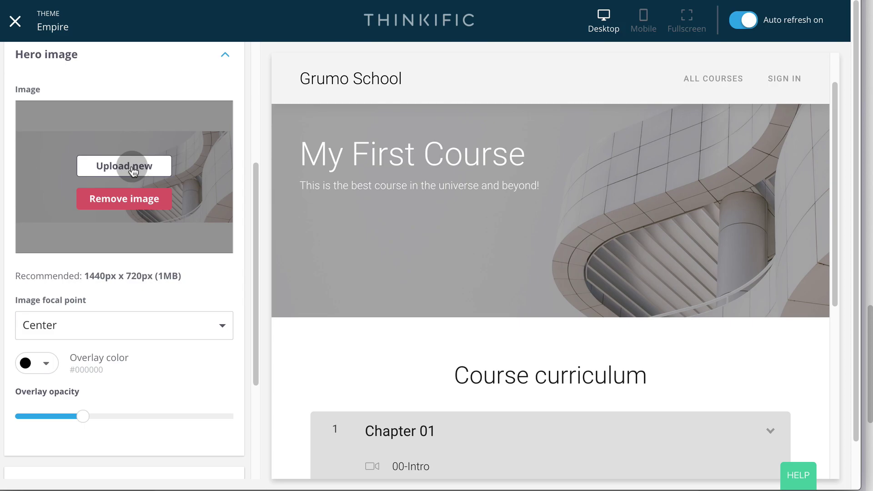
click(133, 171)
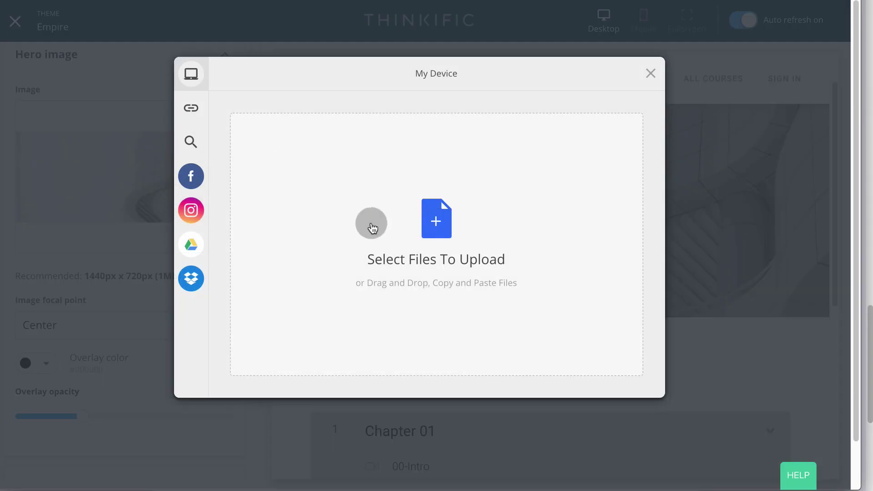
click(372, 227)
click(218, 32)
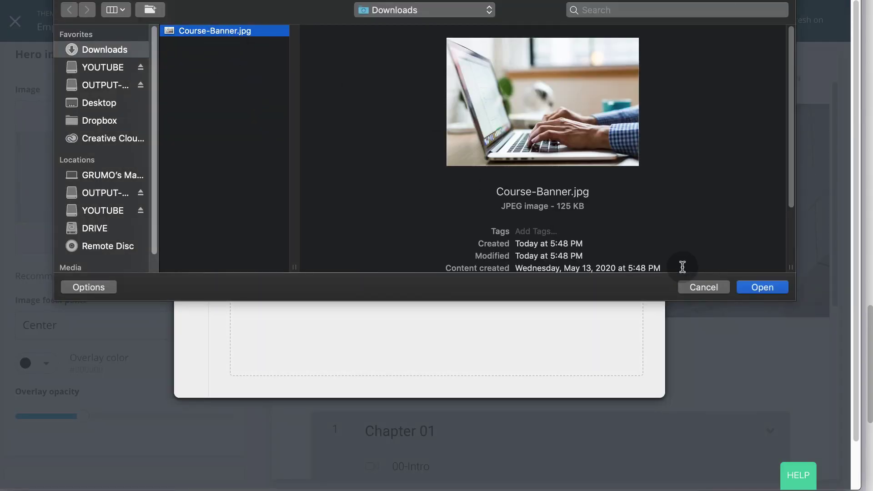
click(760, 287)
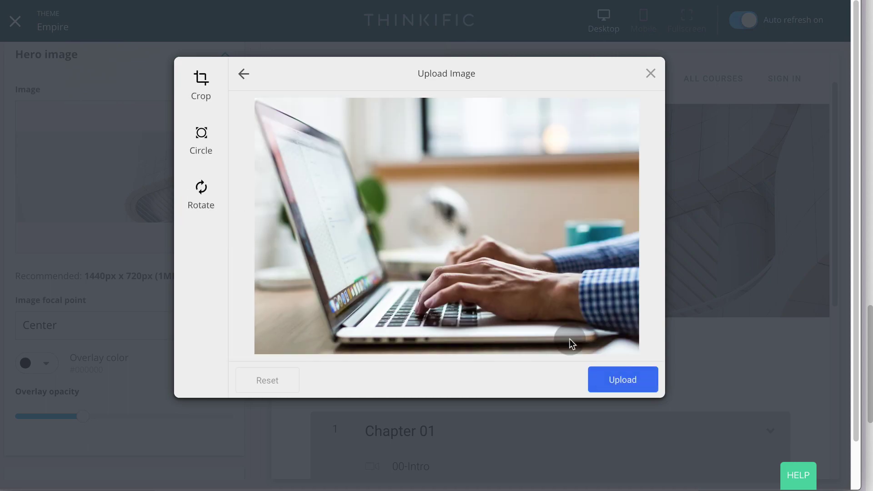
click(634, 383)
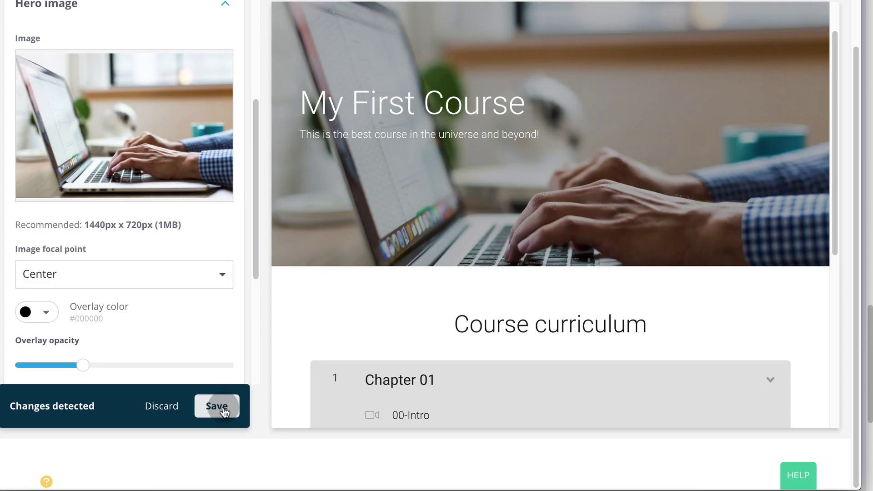
click(224, 409)
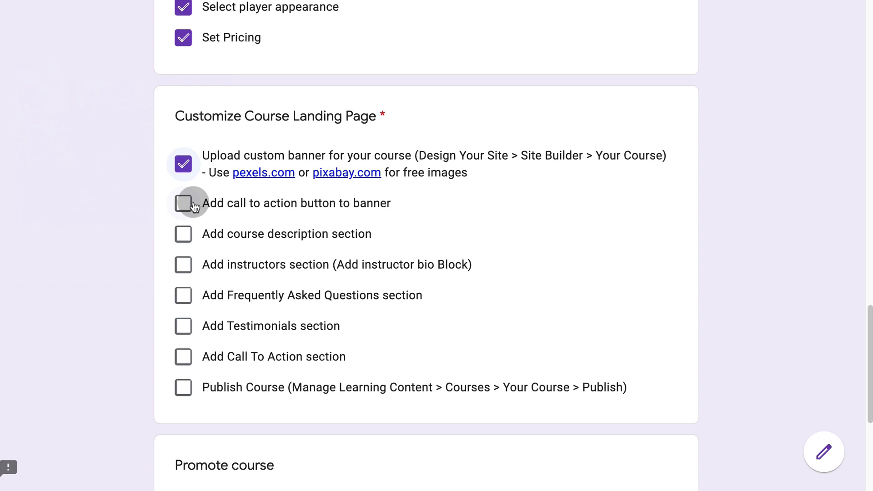
- Tick the call-to-action task and add a banner button labelled BUY NOW
click(184, 203)
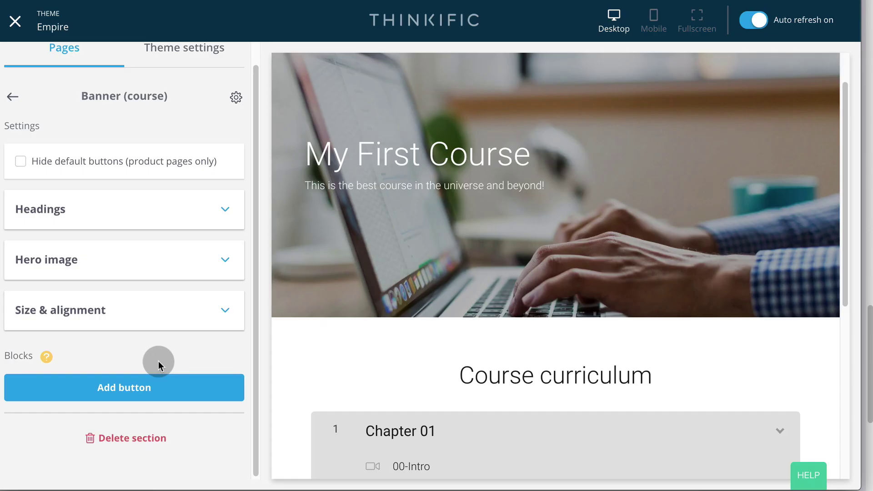
click(137, 389)
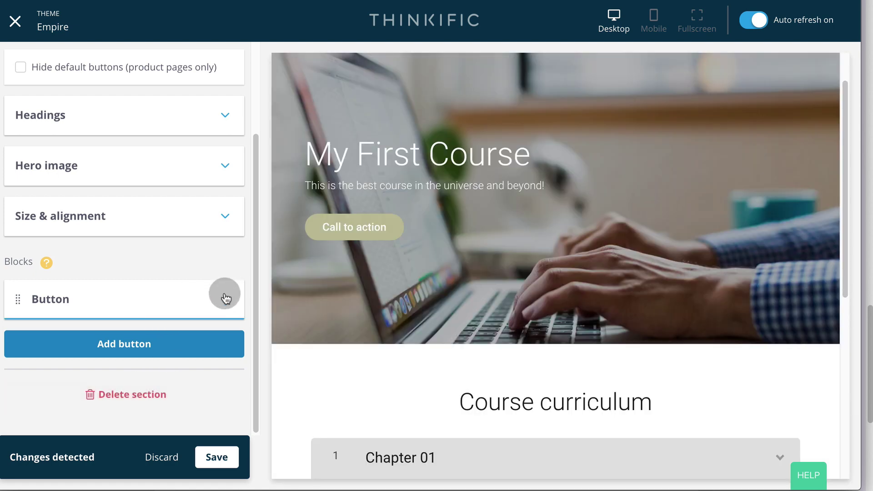
click(225, 303)
click(94, 156)
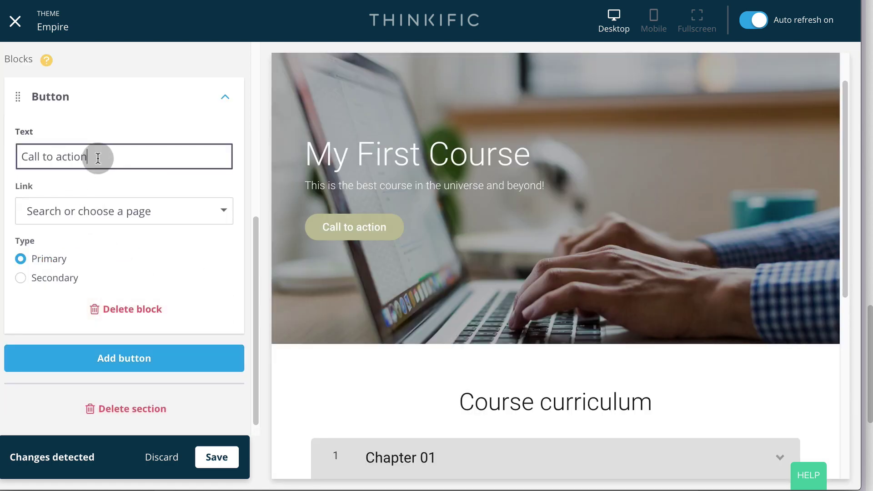
triple_click(98, 159)
text(BUY NOW)
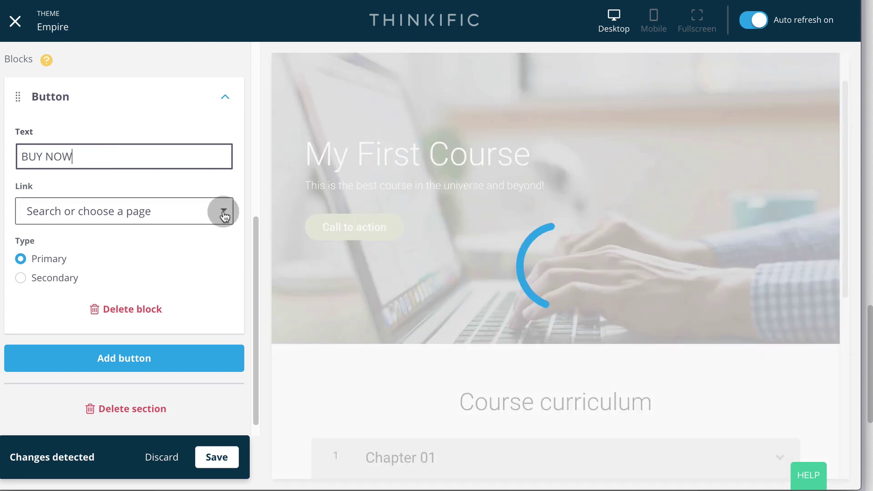
- Link the button to the Checkout page for My First Course's Free price and save
click(223, 211)
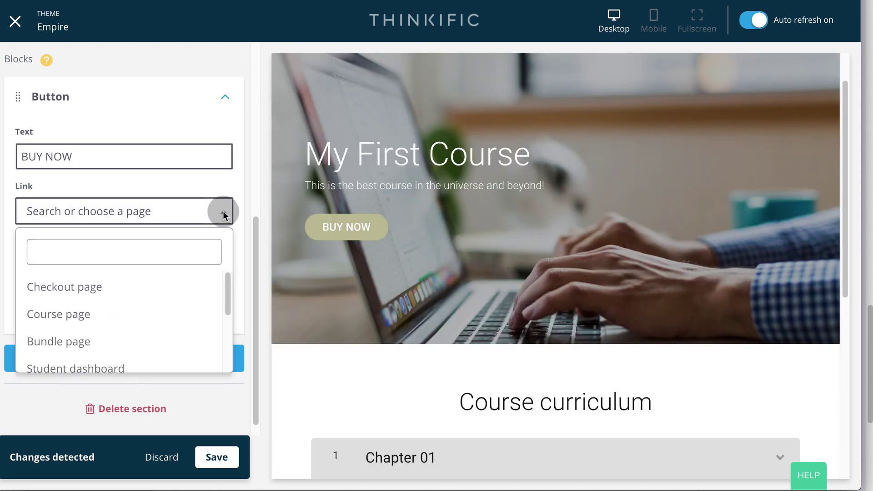
click(100, 285)
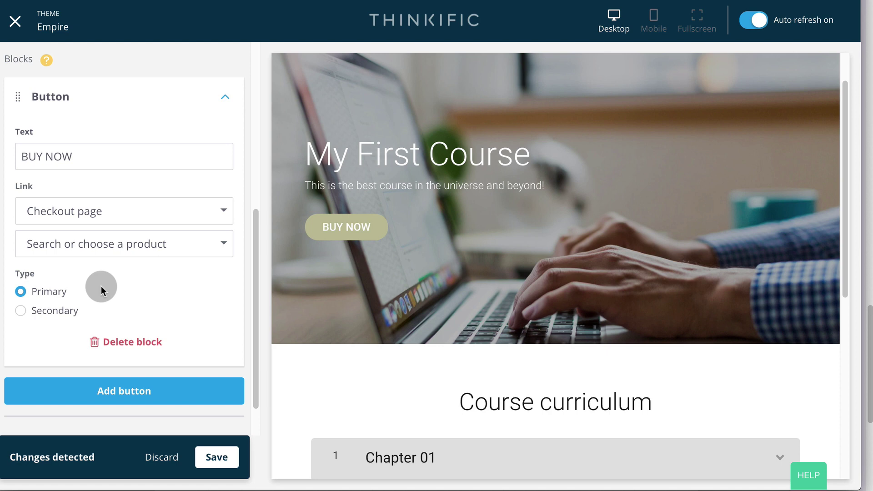
click(224, 240)
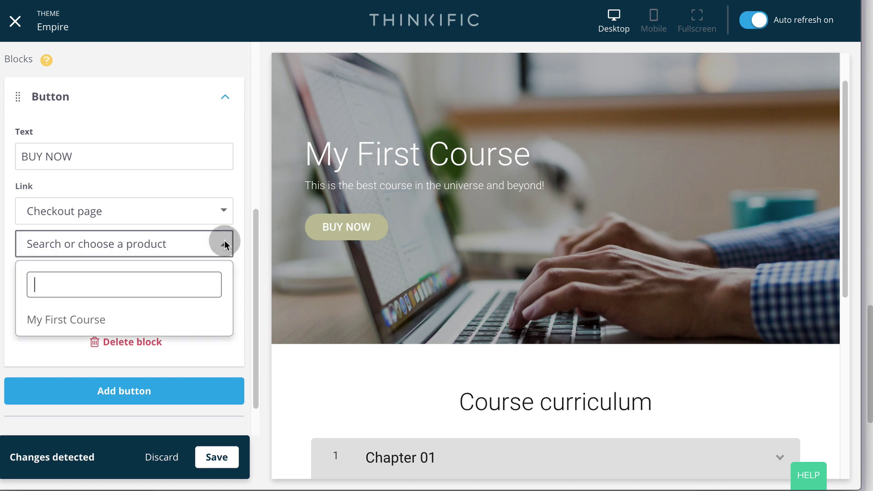
click(78, 319)
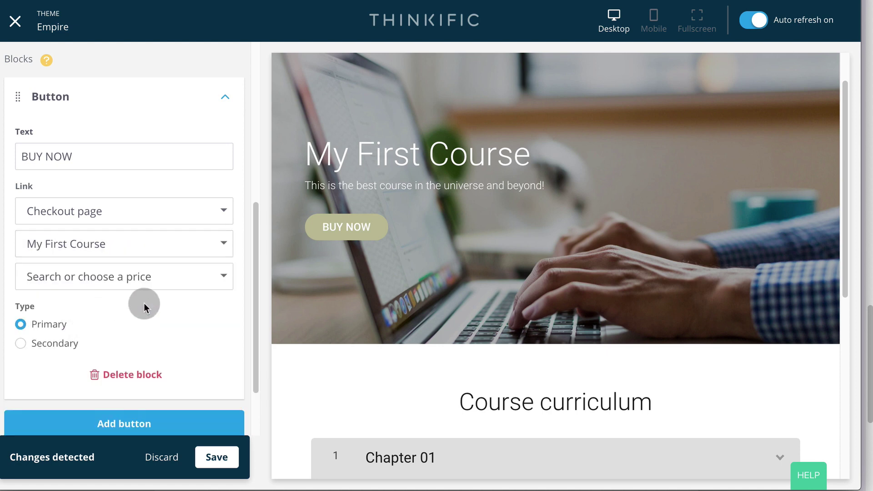
click(228, 275)
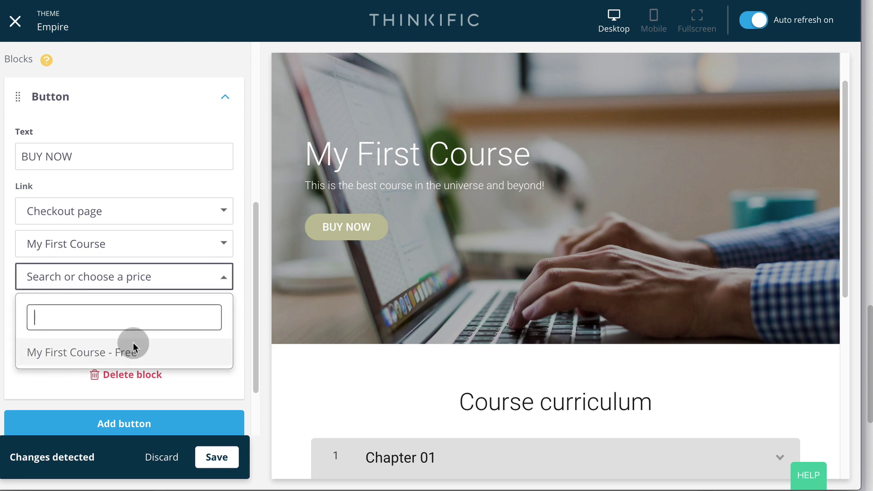
click(242, 295)
click(223, 461)
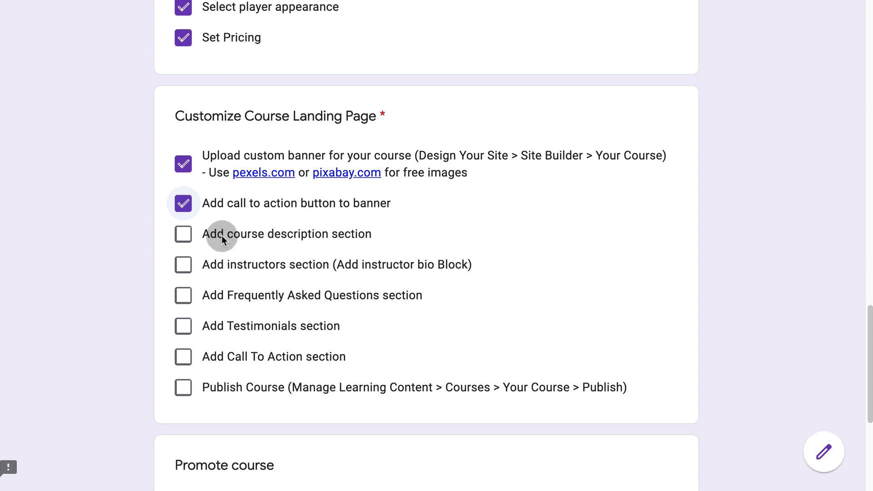
- Add a Text & media section, move it between the banner and Curriculum, and save
click(183, 234)
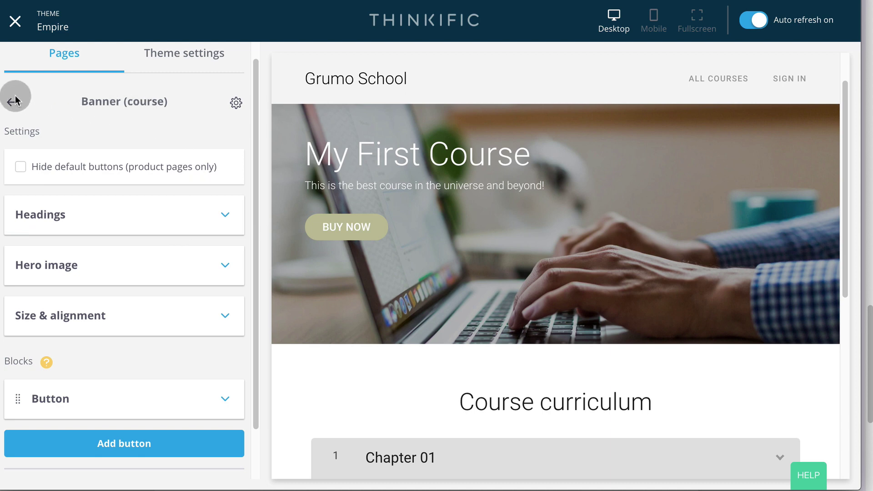
click(61, 109)
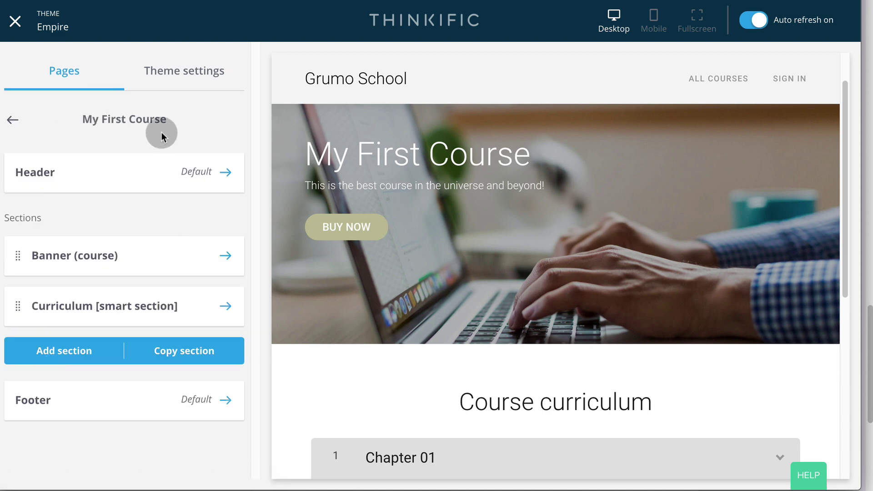
click(69, 349)
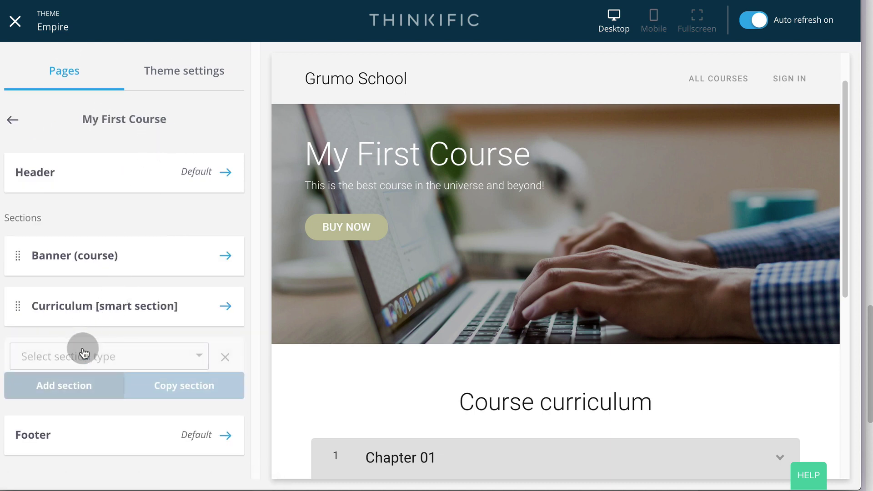
click(88, 353)
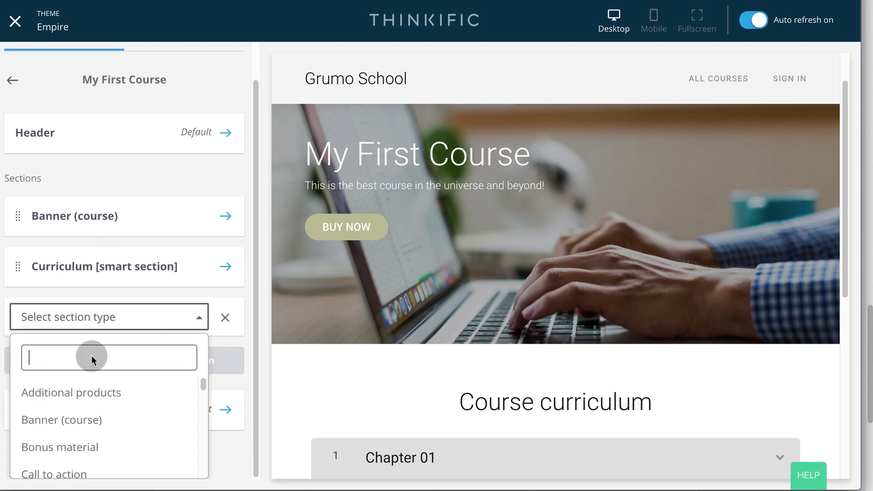
text(text)
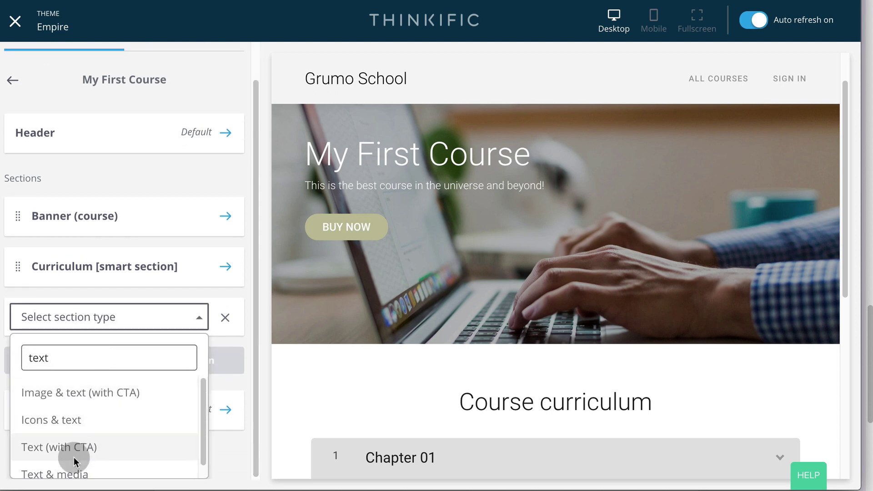
click(25, 473)
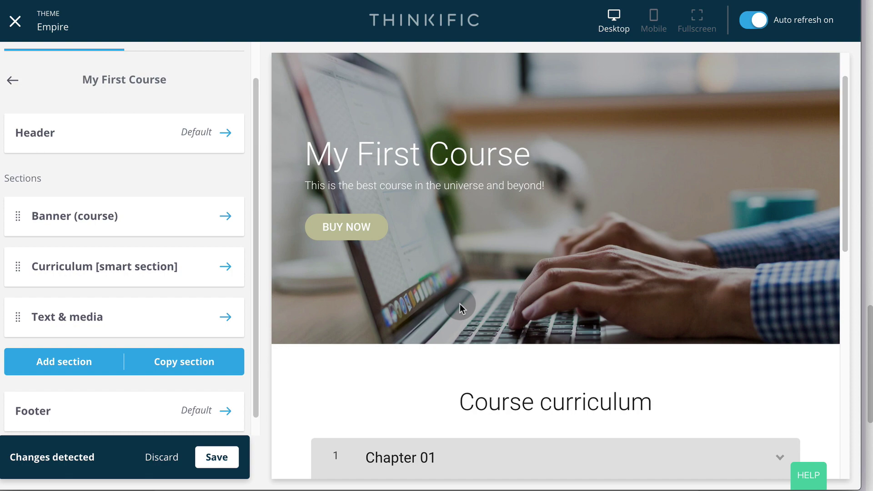
drag(19, 315, 22, 258)
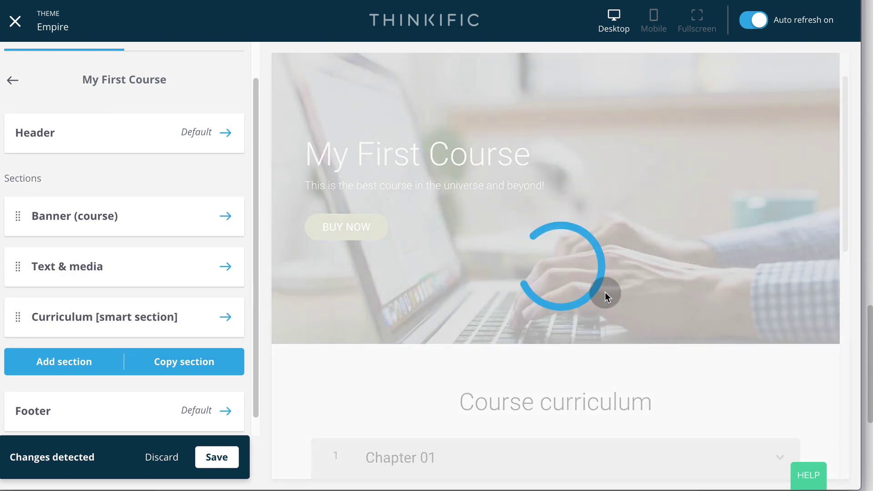
click(607, 297)
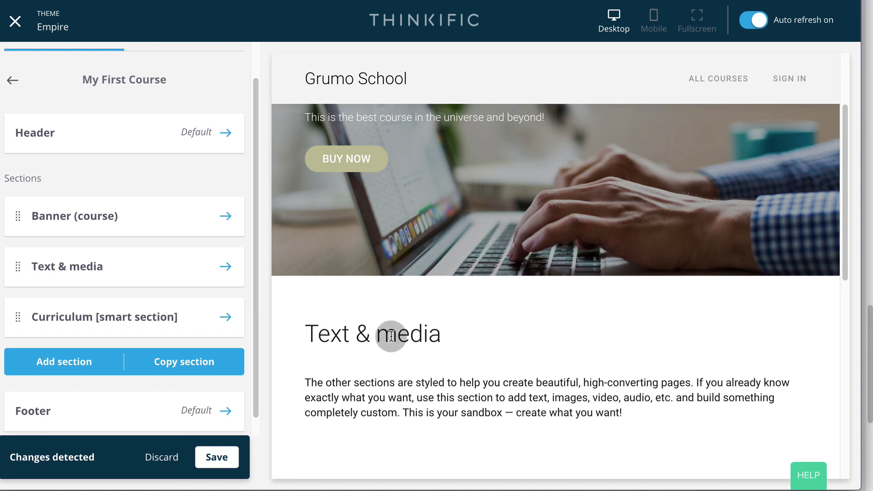
scroll(466, 378, down, 1)
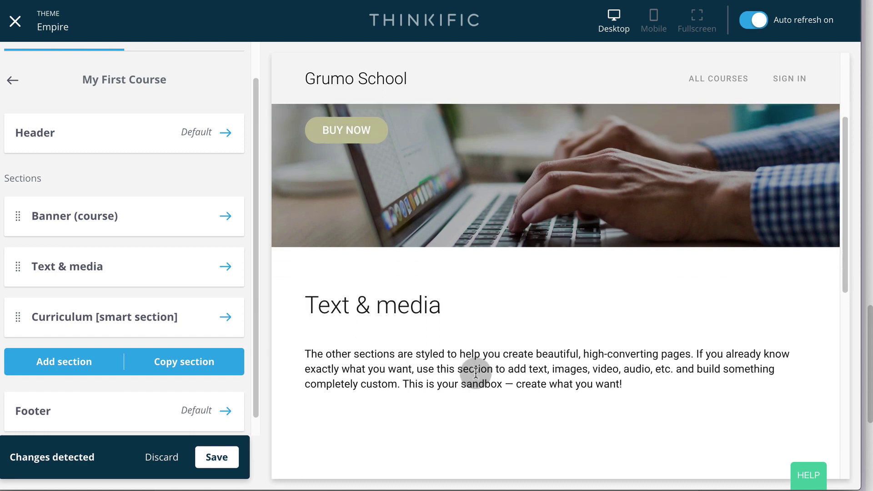
click(216, 457)
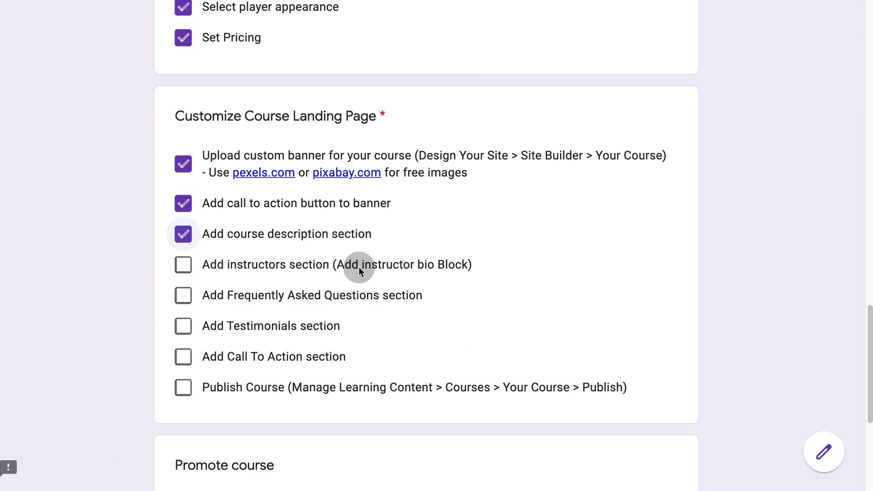
- Tick the instructors task and add an Instructor(s) section to the course page
click(190, 269)
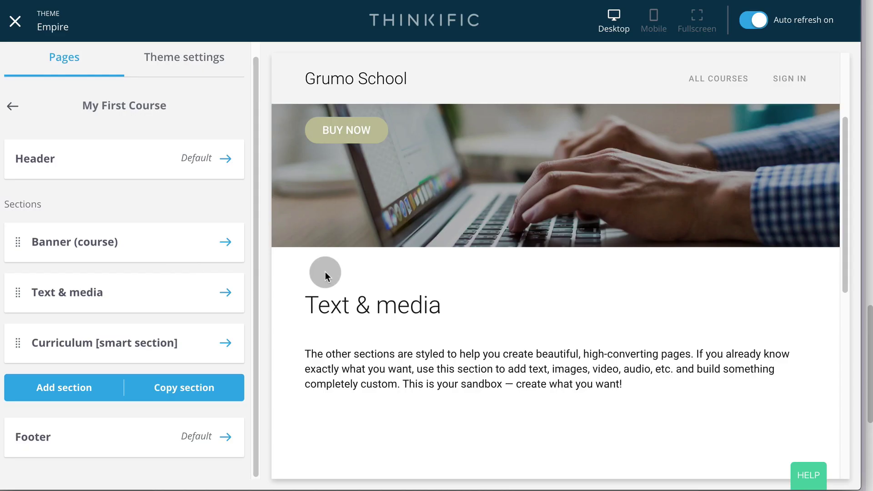
click(102, 385)
click(111, 374)
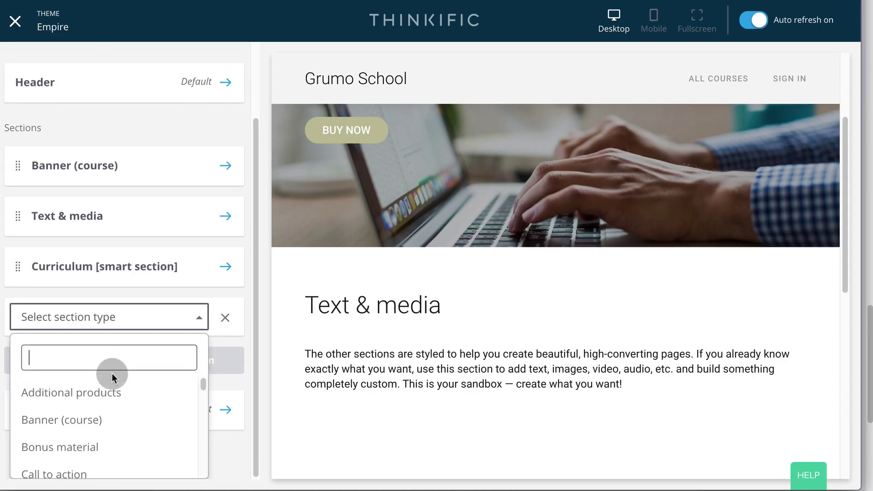
text(ins)
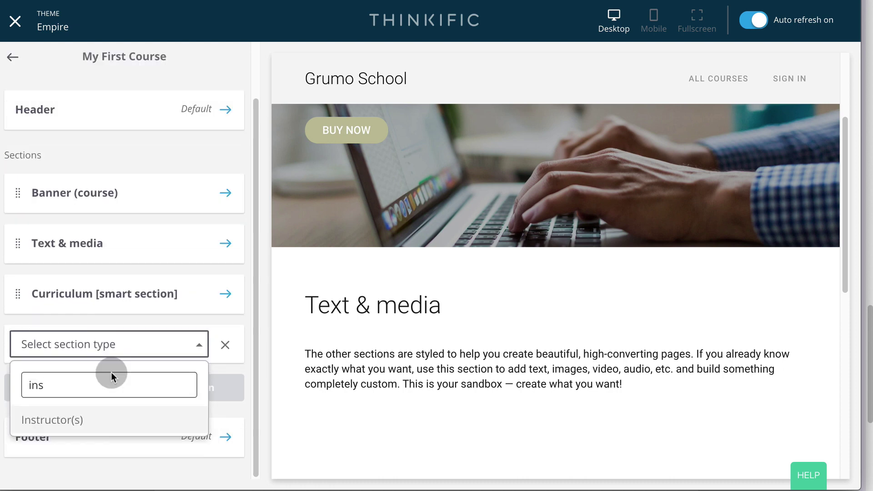
click(85, 418)
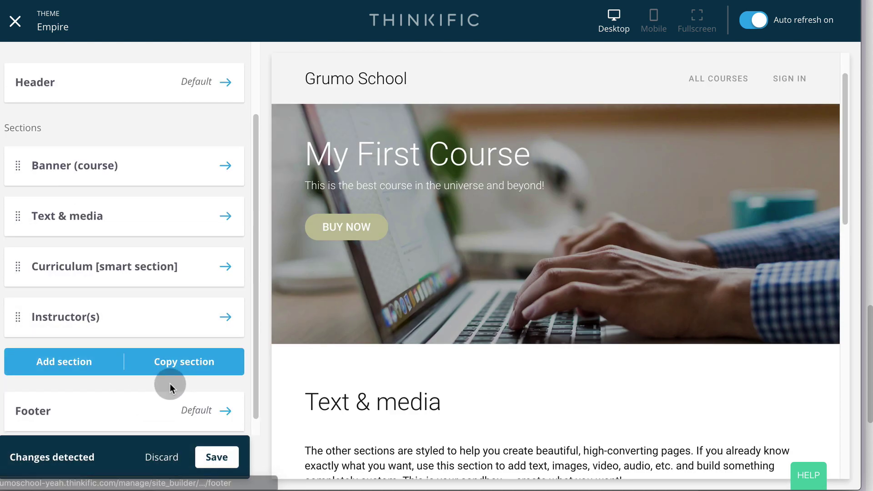
- Add an instructor bio block to the section and select the instructor to display
scroll(170, 383, down, 1)
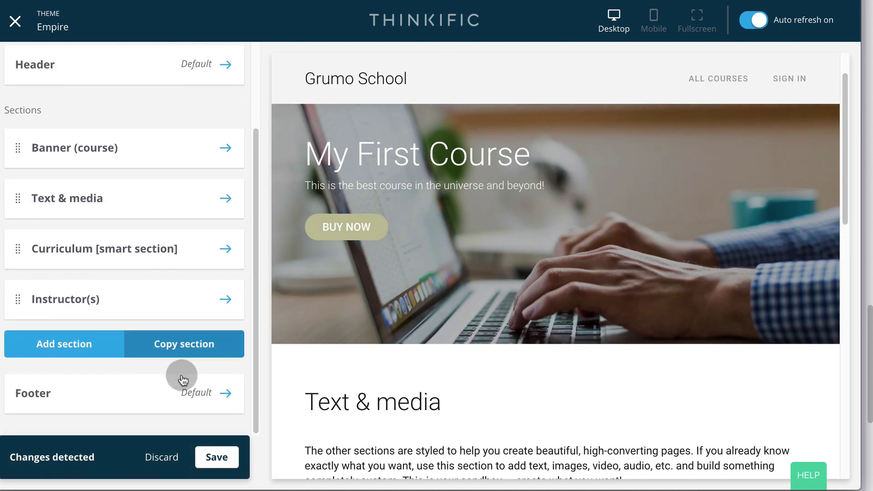
click(220, 299)
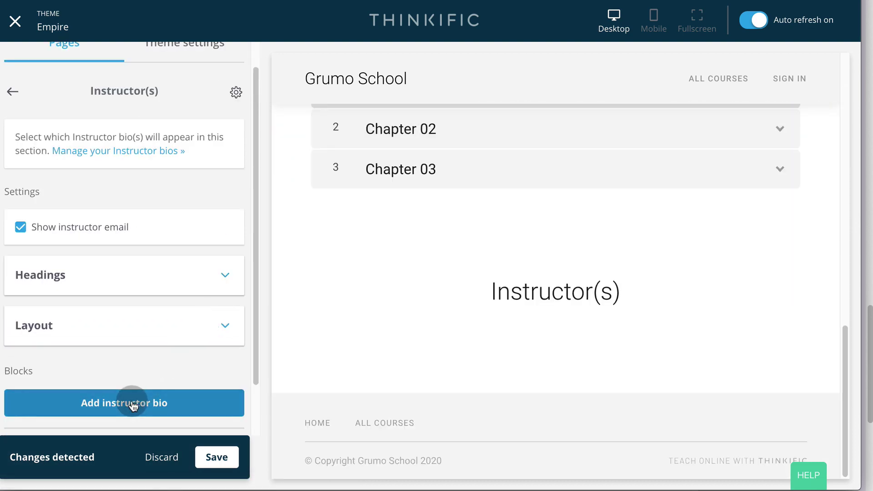
click(131, 404)
click(226, 300)
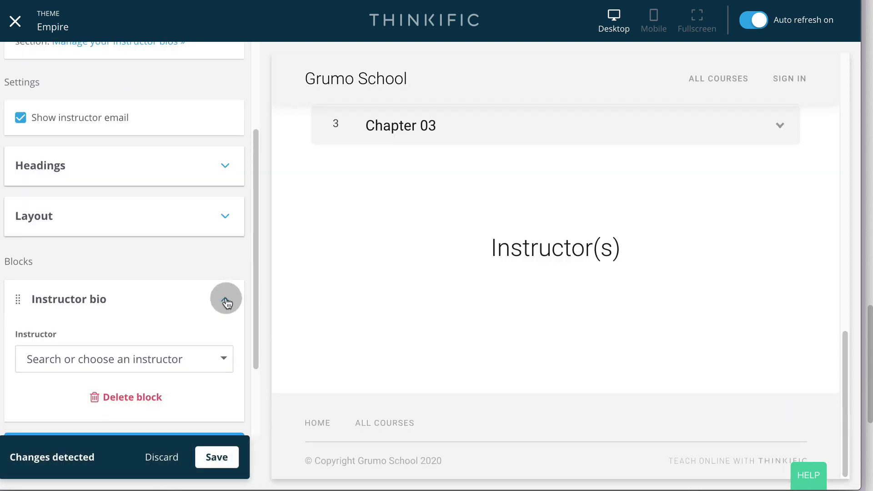
click(180, 362)
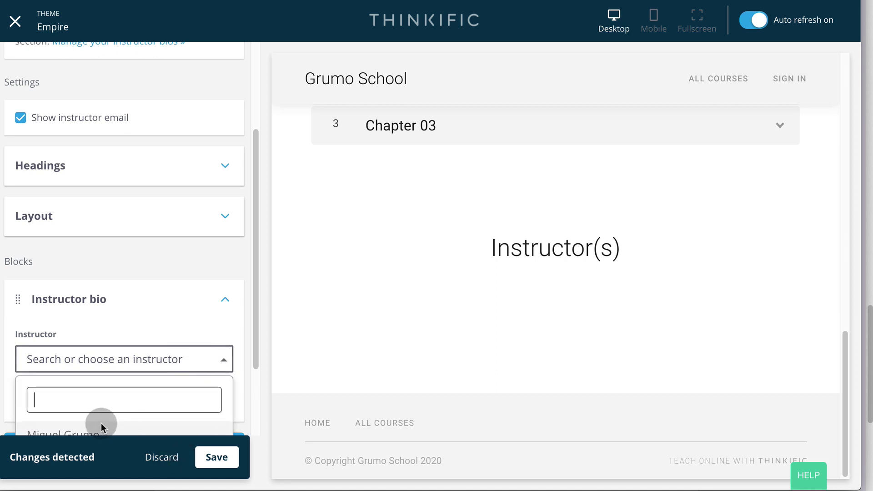
click(82, 433)
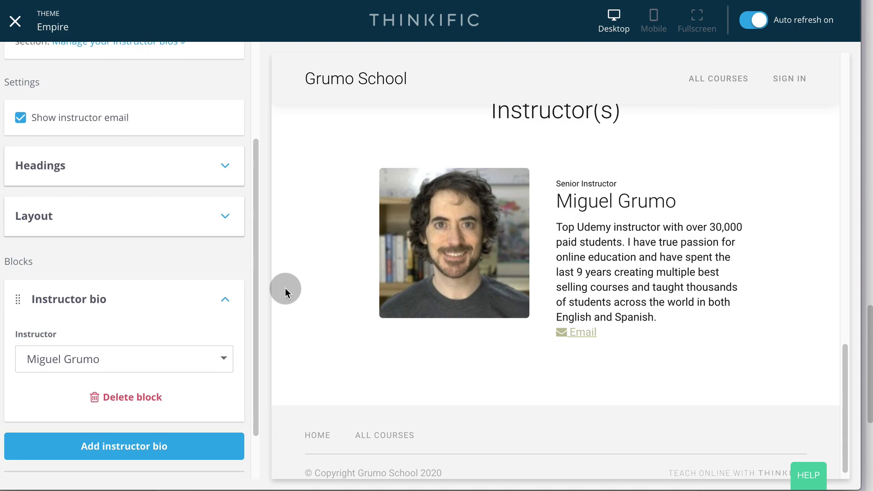
key(alt+Tab)
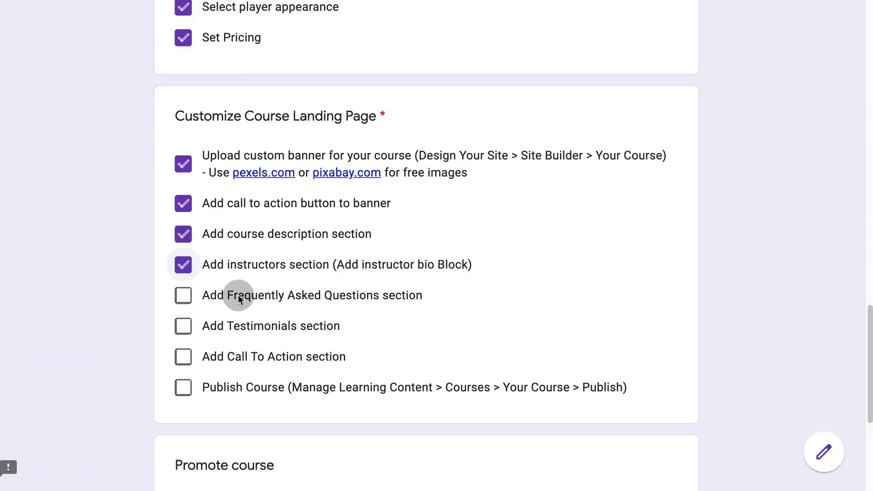
- Tick the FAQ item, add a Frequently asked questions section after Instructor(s), and save
click(186, 298)
key(alt+Tab)
click(16, 119)
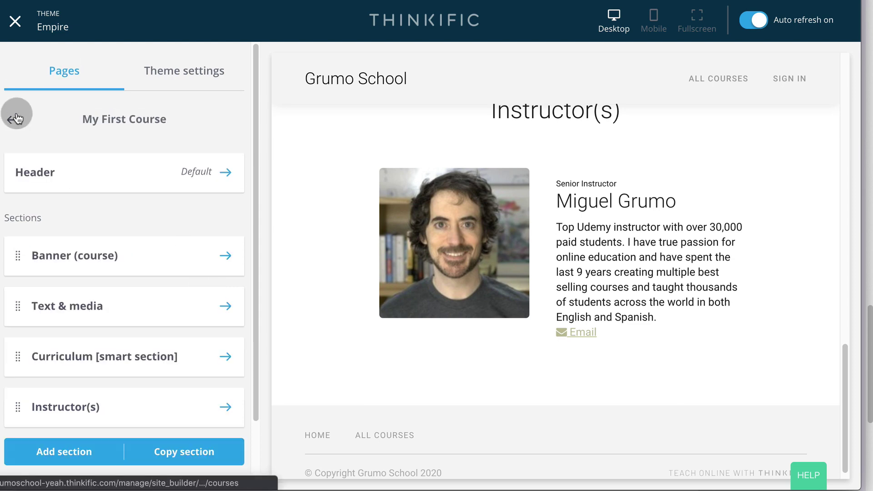
scroll(111, 230, down, 1)
click(91, 433)
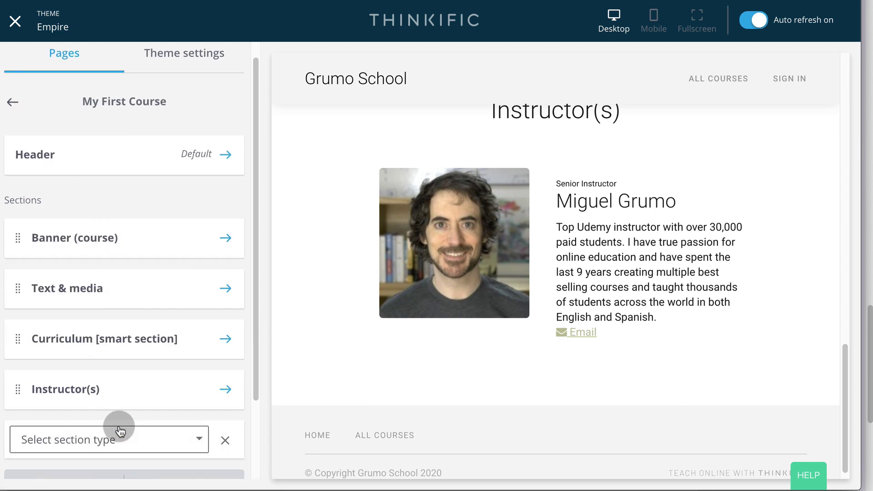
click(97, 440)
text(f)
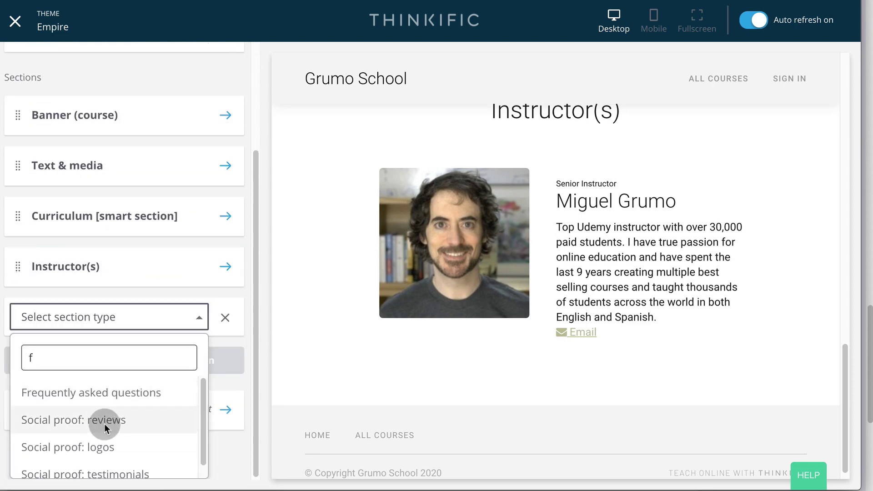
click(153, 394)
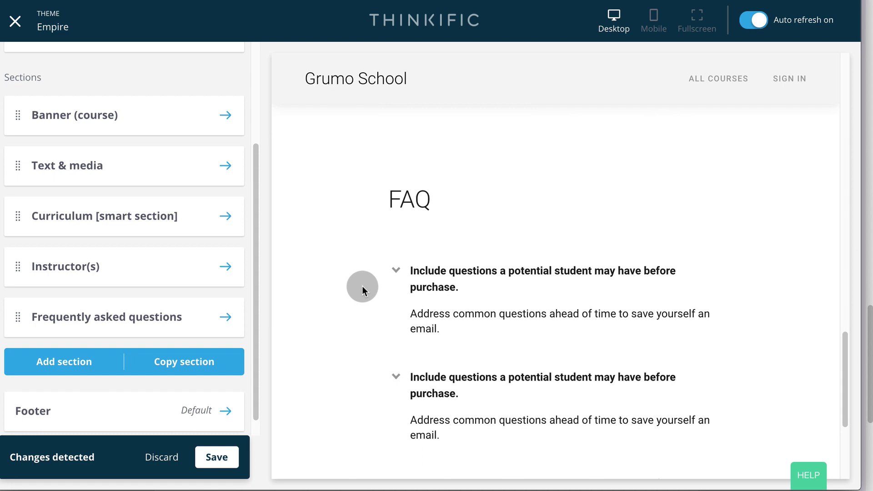
scroll(362, 285, down, 5)
click(213, 458)
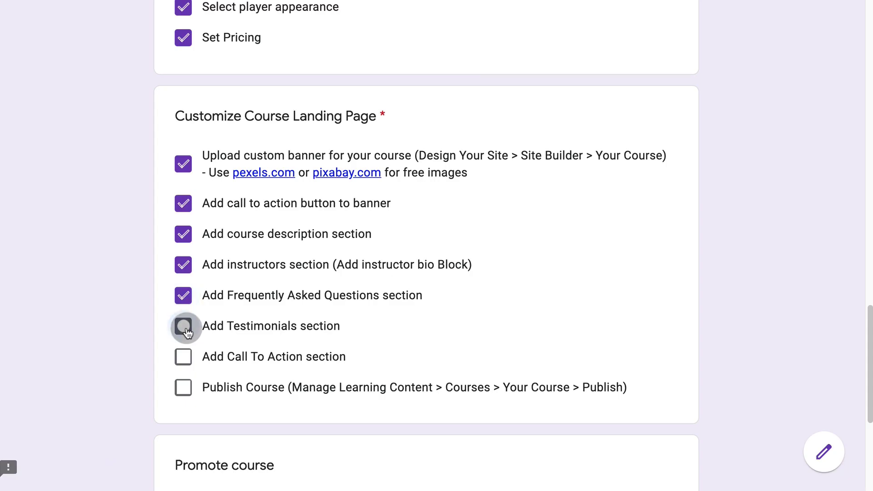
- Tick the testimonials checklist item, then add and save a Social proof: testimonials section
click(183, 325)
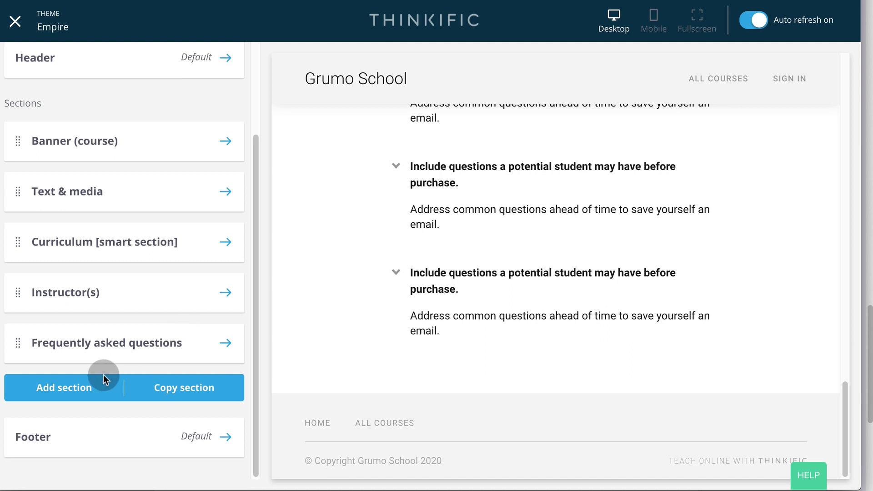
click(68, 388)
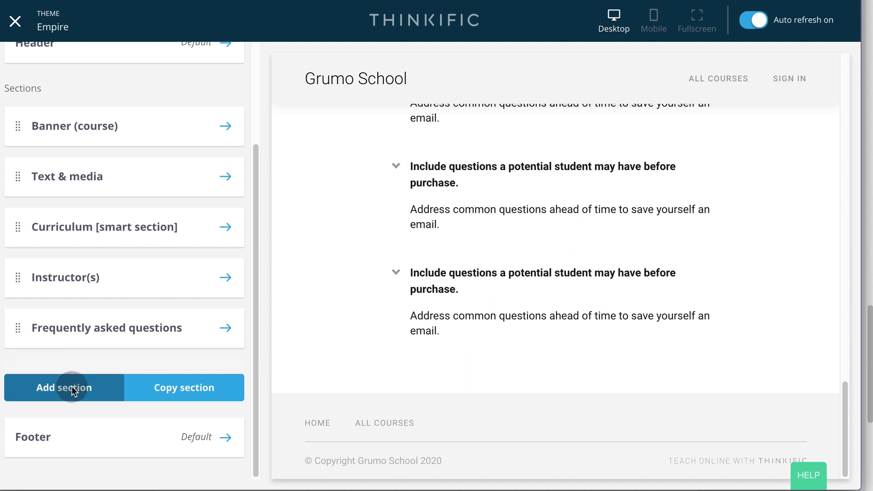
click(145, 369)
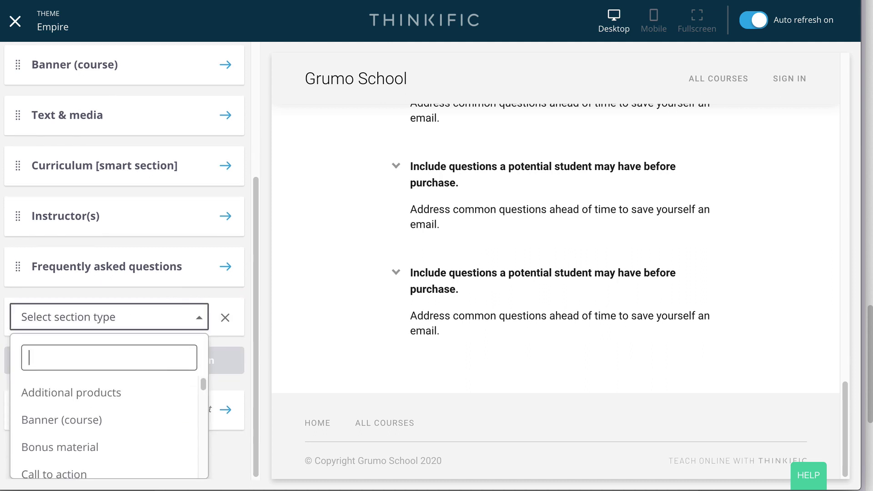
text(tes)
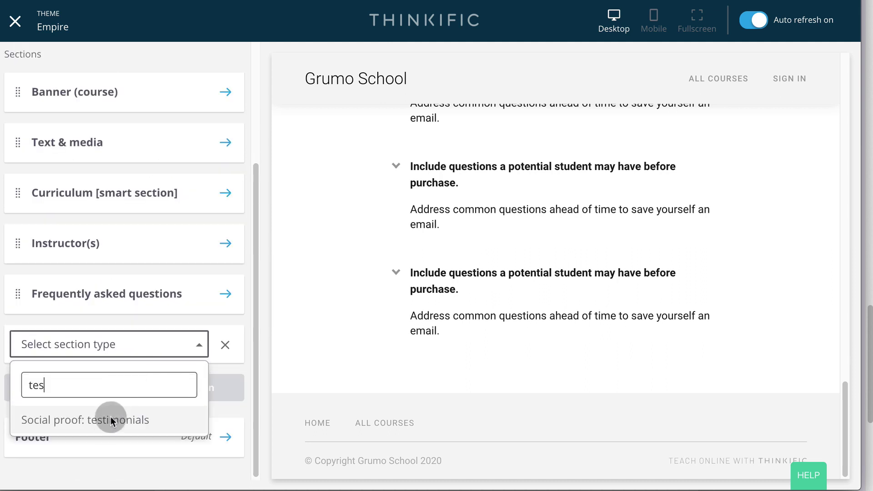
click(108, 422)
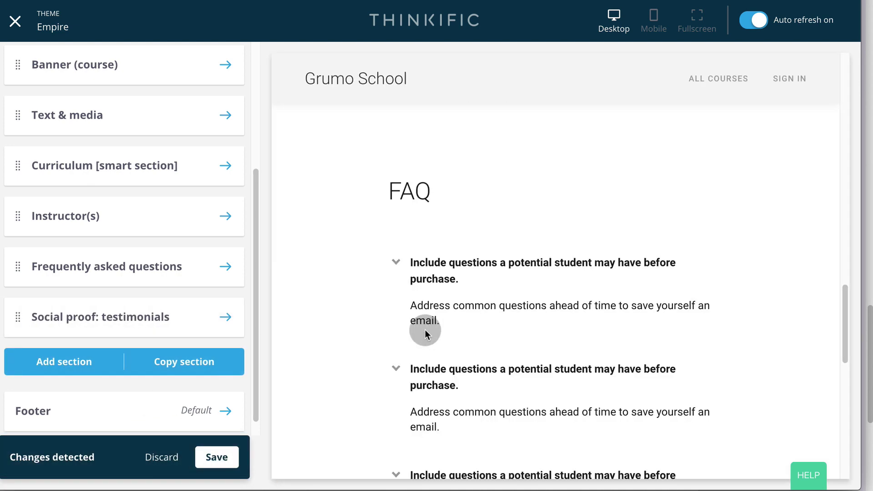
click(217, 456)
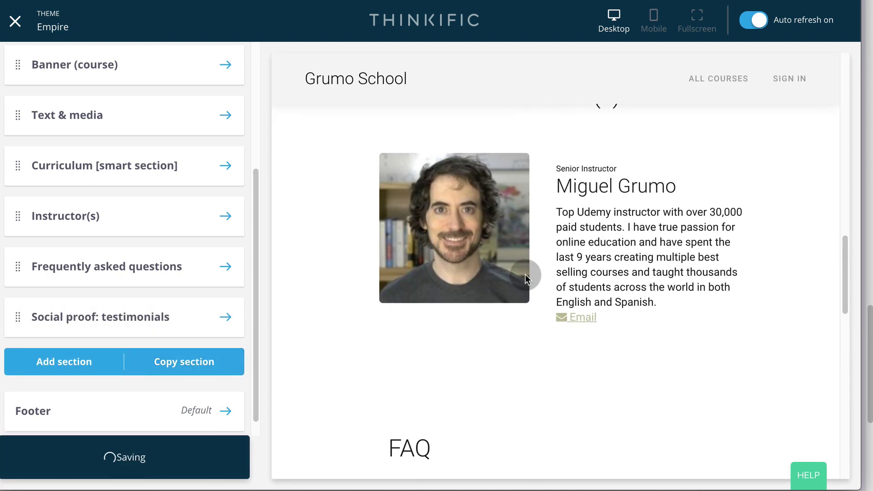
- Add a Call to action section below the testimonials
scroll(525, 274, down, 9)
scroll(525, 274, down, 8)
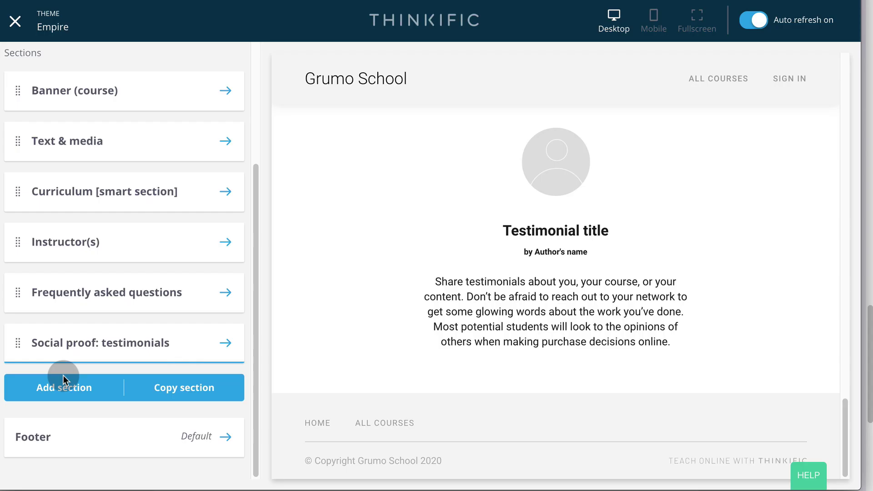
click(64, 384)
click(143, 362)
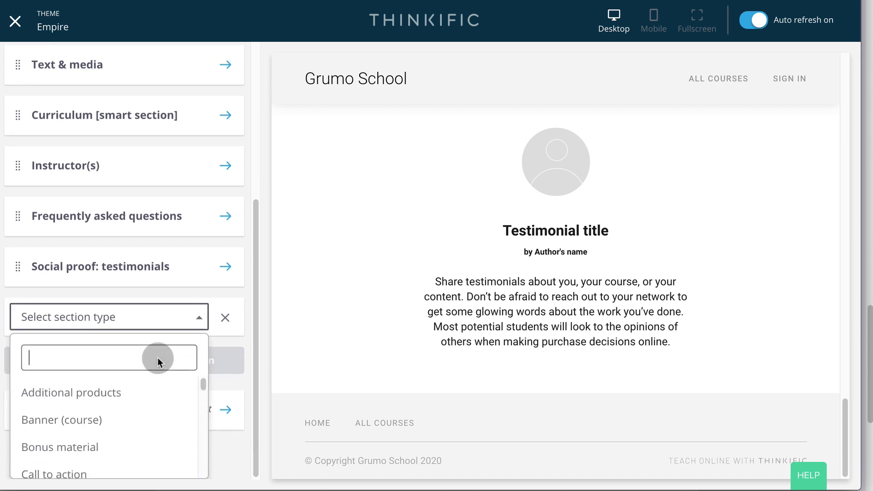
click(58, 473)
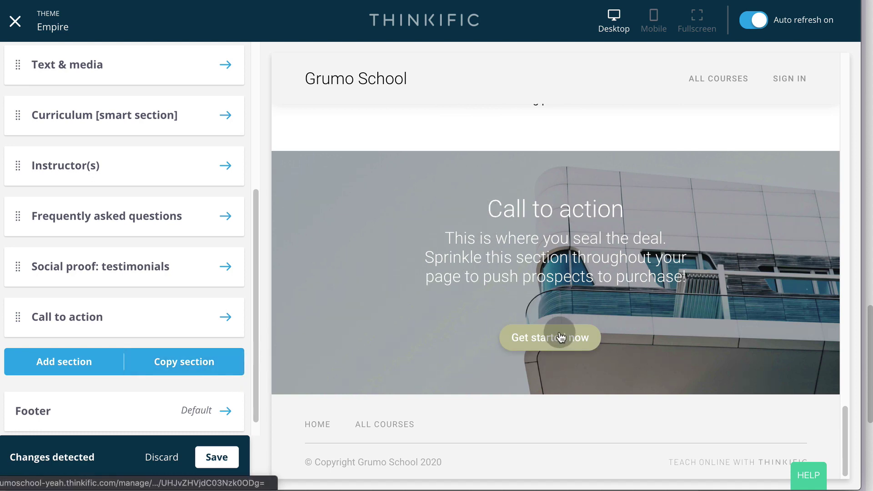
- Change the Call to action button label to BUY NOW
click(229, 316)
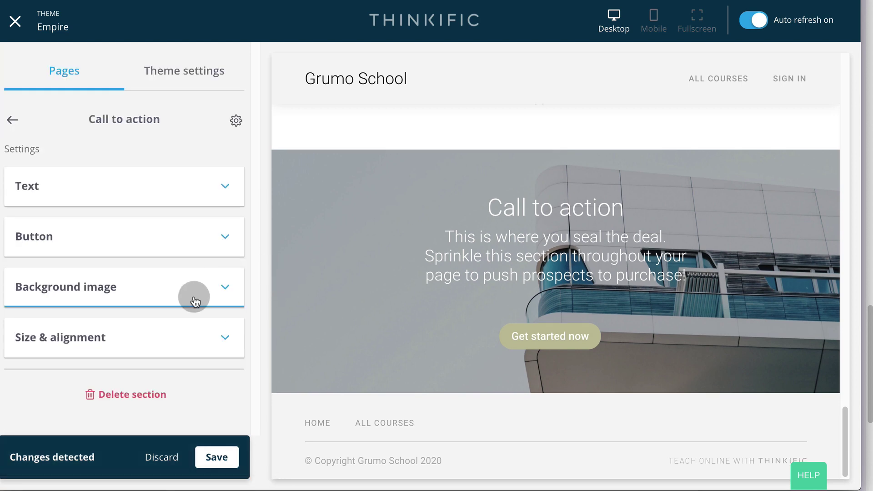
click(227, 236)
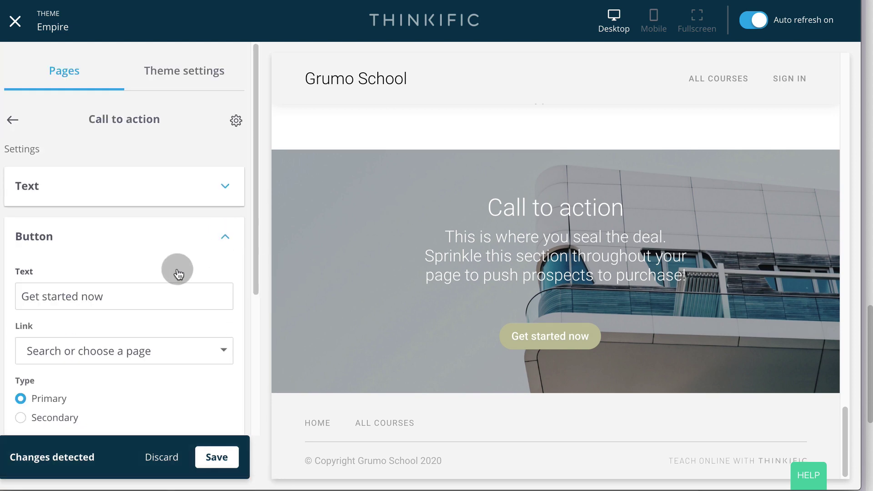
triple_click(125, 296)
text(BUY NOW)
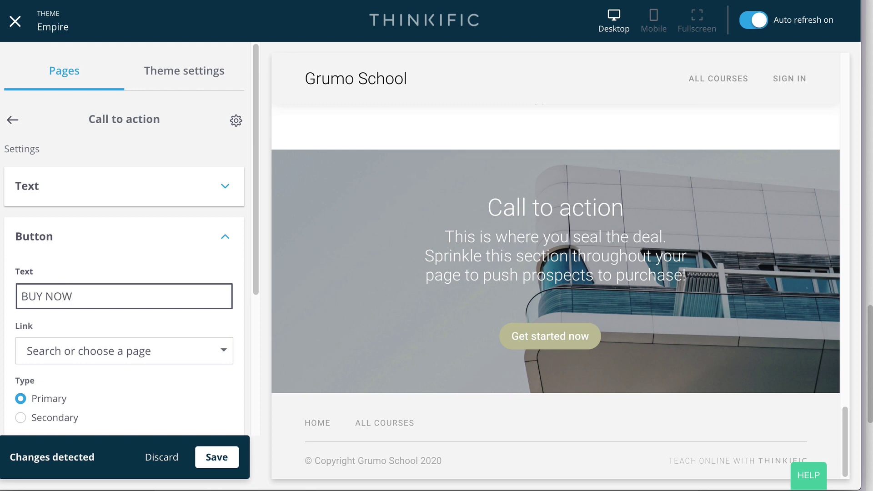
- Link the button to My First Course's checkout page and save the section
click(149, 354)
click(131, 401)
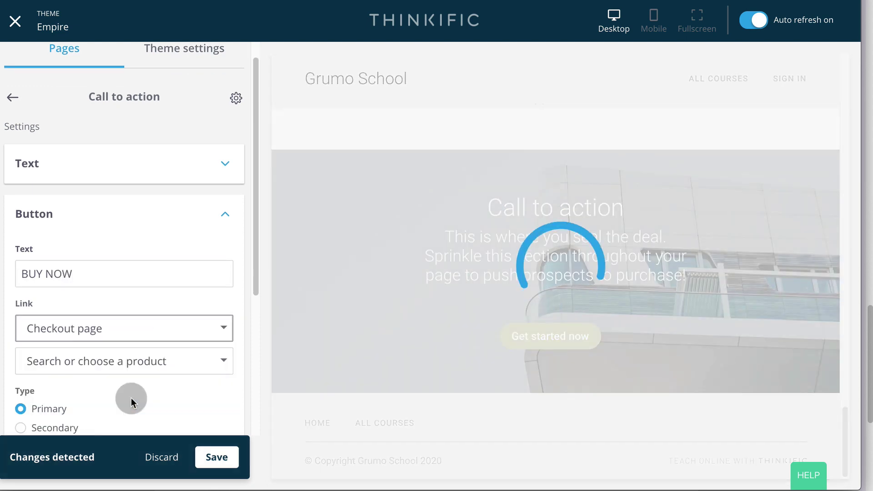
click(222, 361)
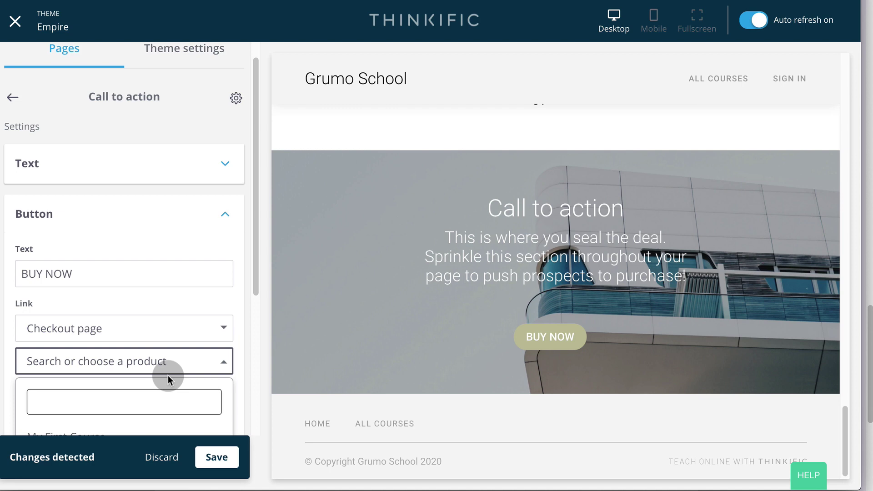
click(72, 433)
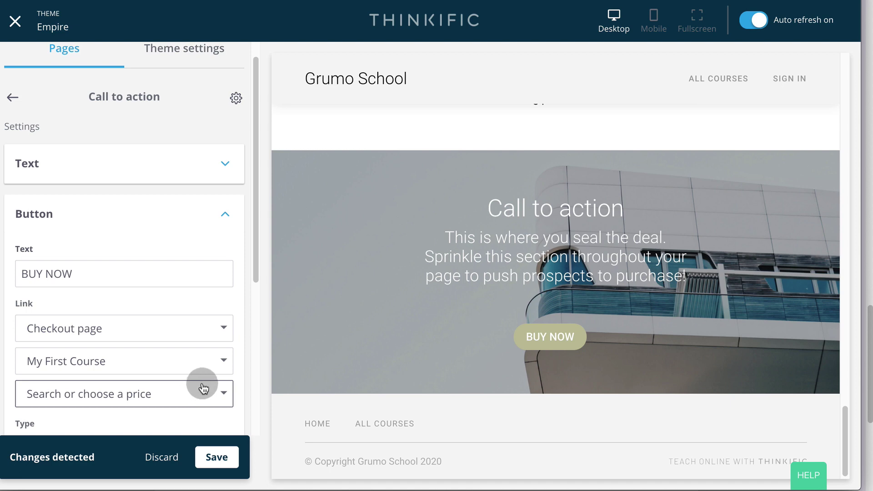
click(223, 458)
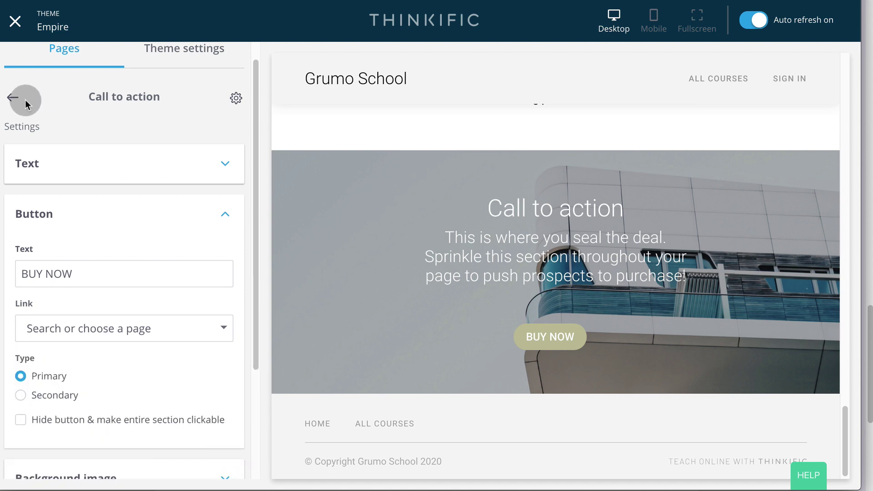
click(13, 100)
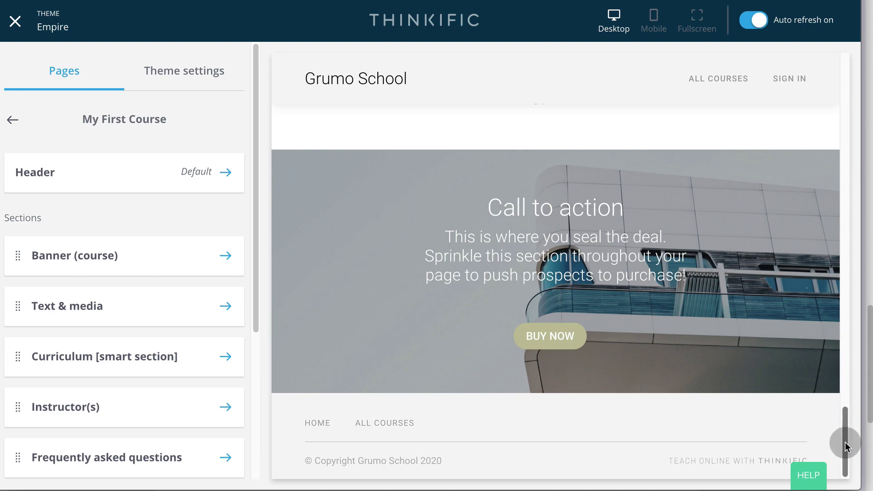
- Scroll back up the course page preview to review the sections, then close the site builder
drag(844, 439, 846, 364)
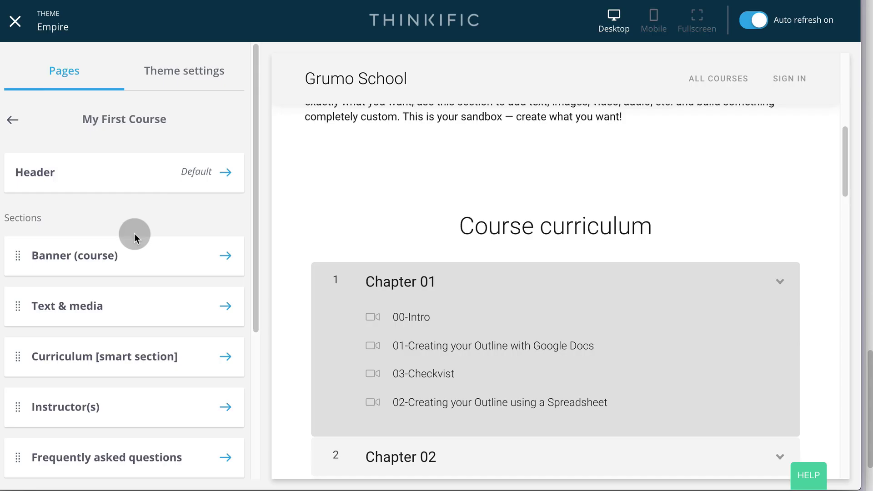
click(17, 23)
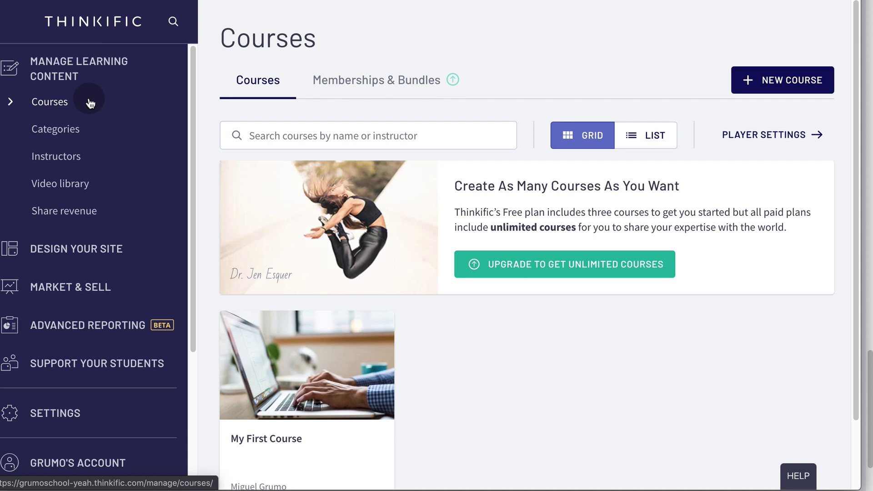
- Change My First Course's status to Published in its settings and save
click(66, 105)
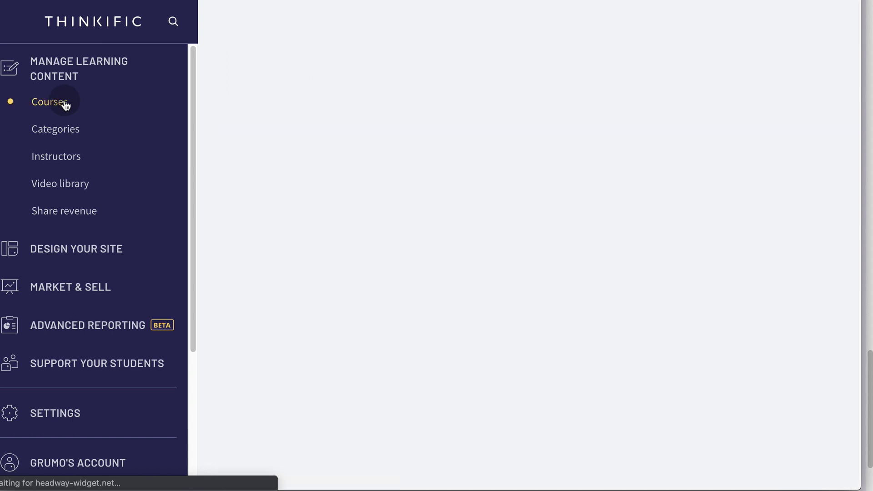
click(313, 364)
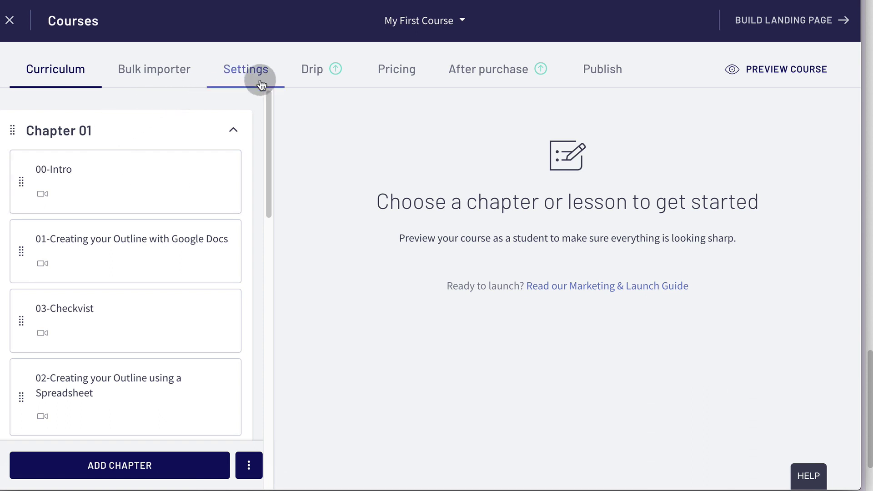
click(261, 84)
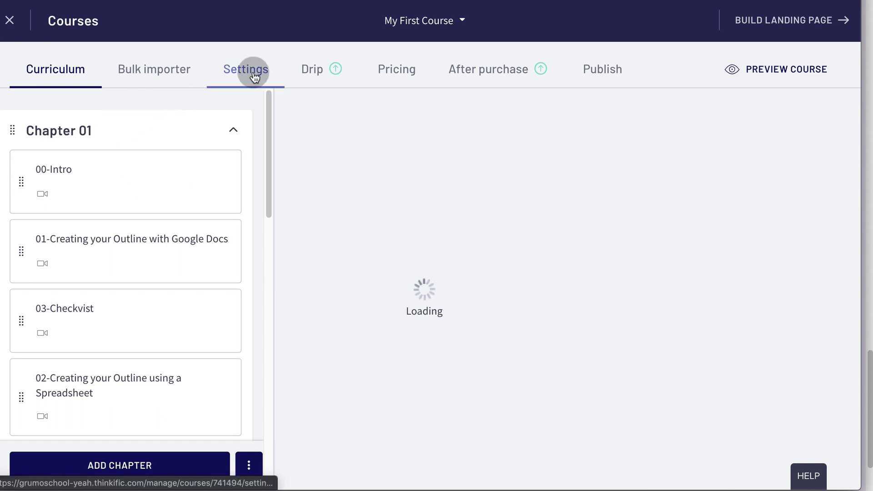
click(396, 69)
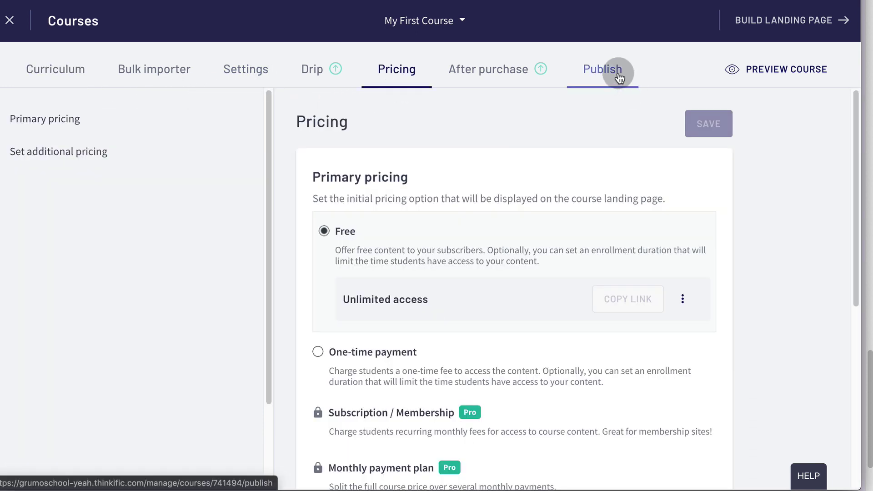
click(609, 75)
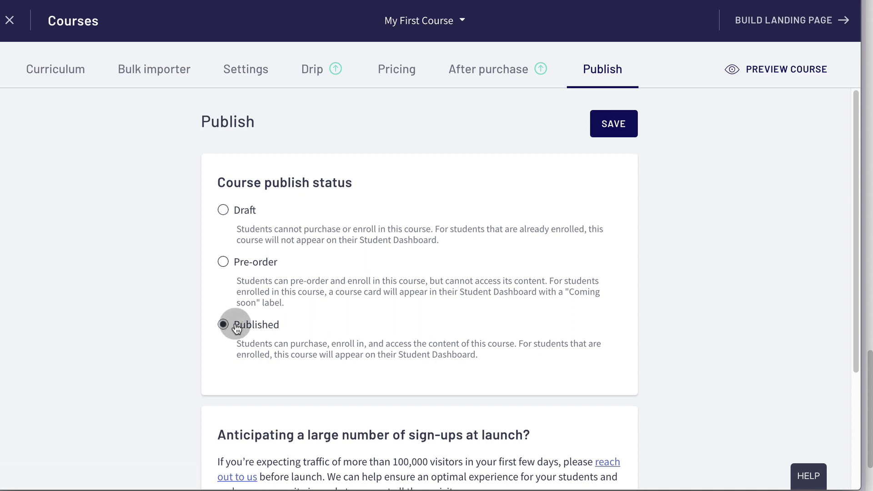
click(625, 133)
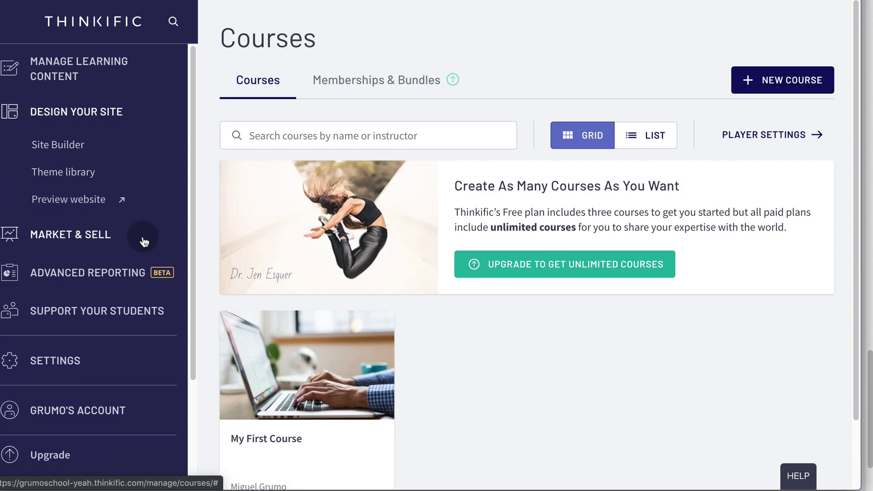
- Preview the school site, browse the My First Course landing page, return home, then close the preview
click(110, 196)
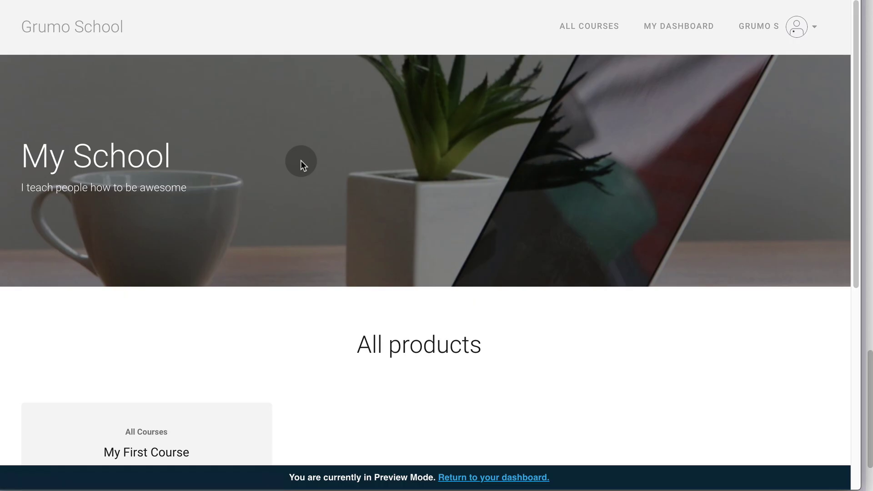
scroll(311, 161, down, 6)
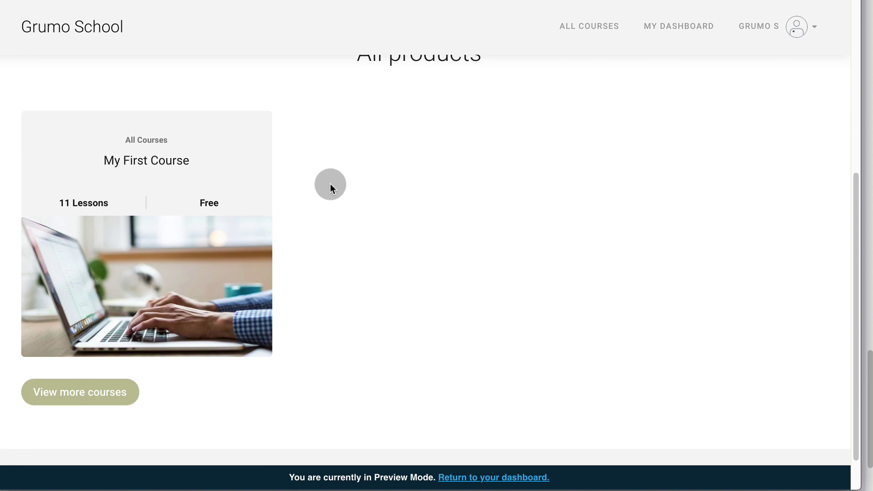
click(209, 266)
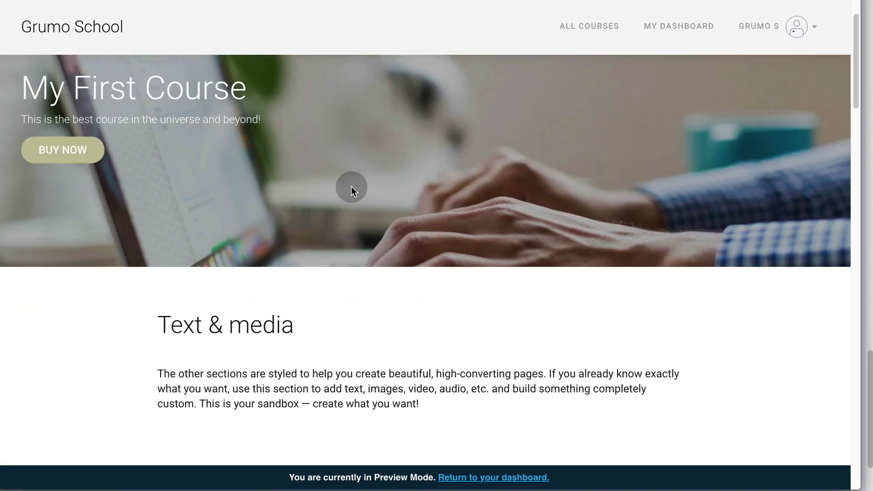
scroll(351, 186, down, 10)
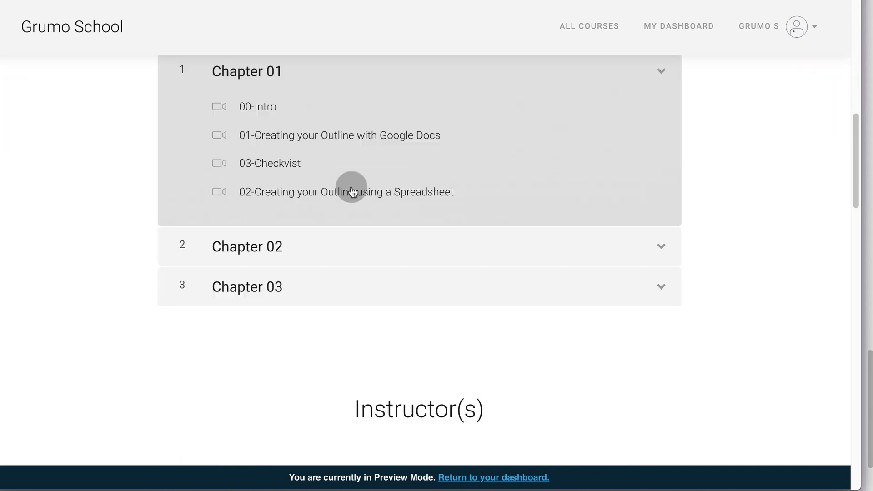
scroll(351, 186, down, 20)
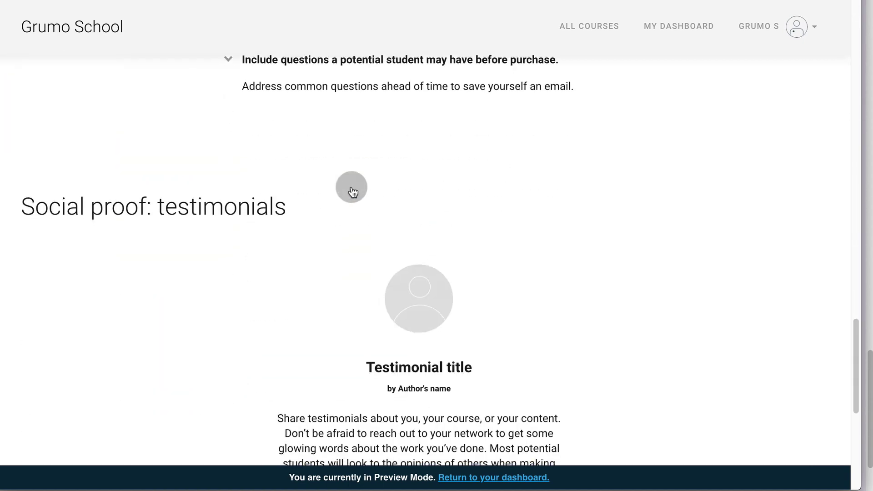
scroll(351, 186, down, 10)
key(alt+Left)
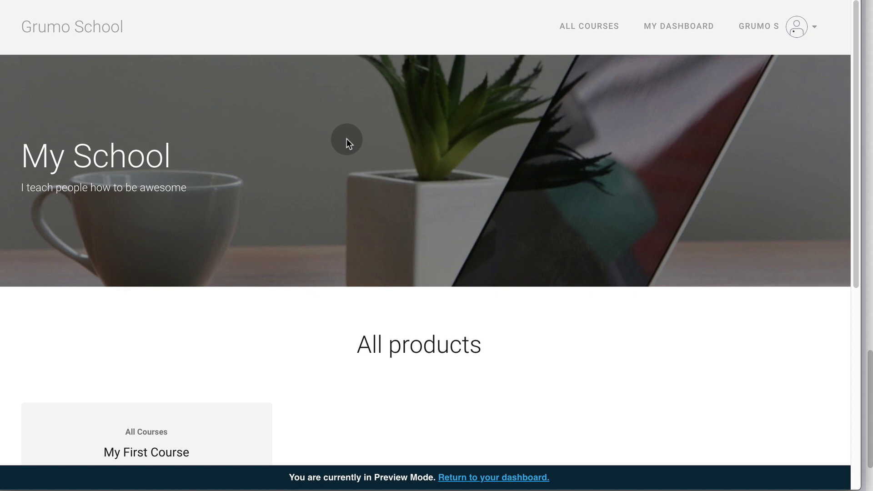
scroll(346, 140, down, 7)
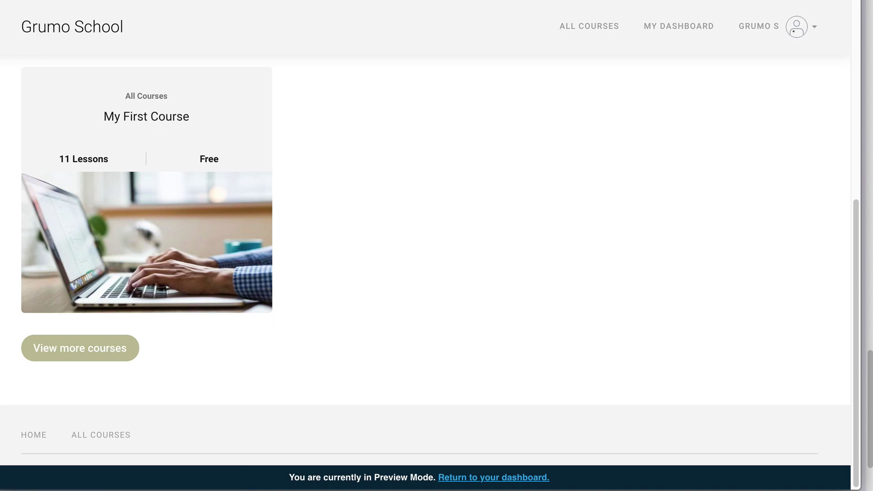
key(ctrl+w)
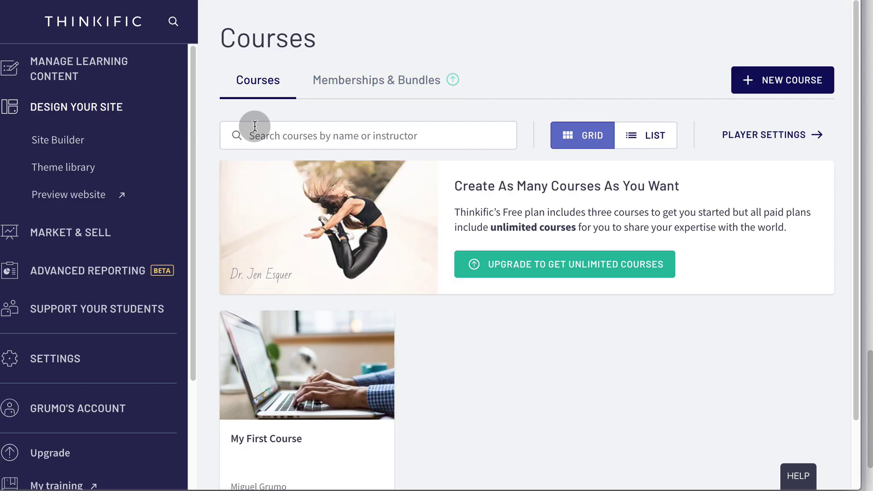
- Set the home page to redirect to the My First Course page and save
click(80, 144)
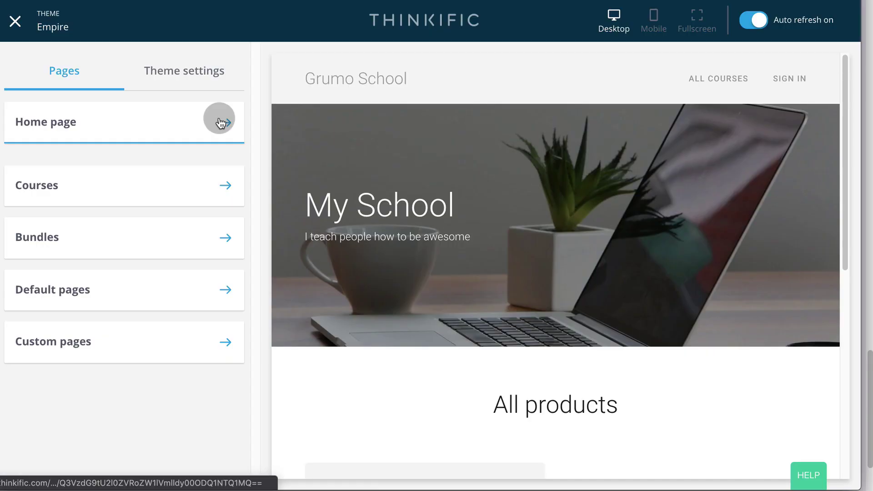
click(219, 120)
click(134, 148)
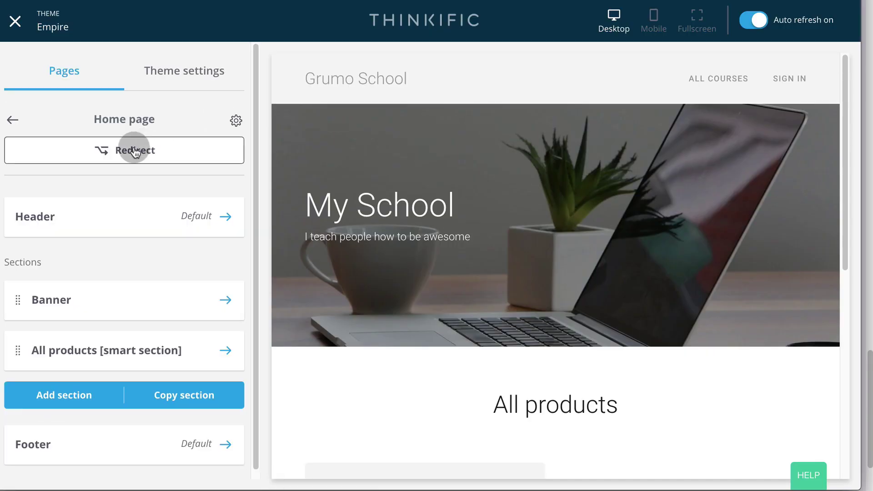
click(194, 173)
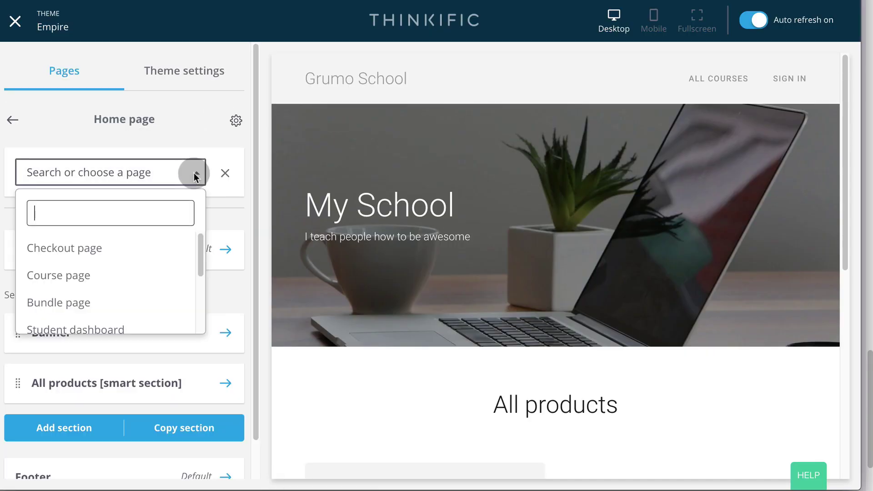
click(97, 273)
click(202, 205)
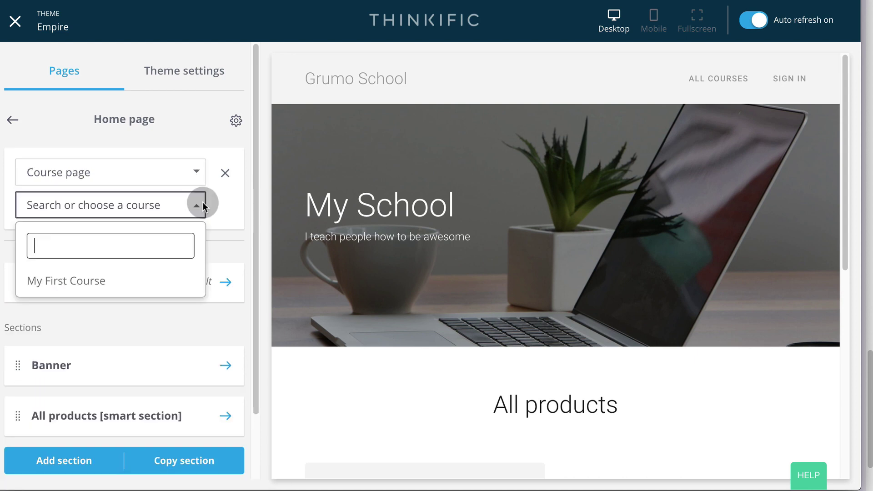
click(74, 280)
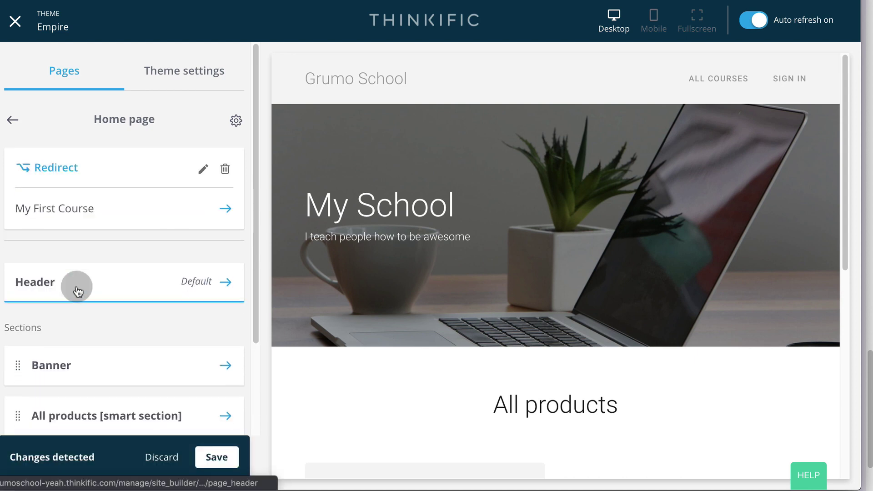
click(216, 457)
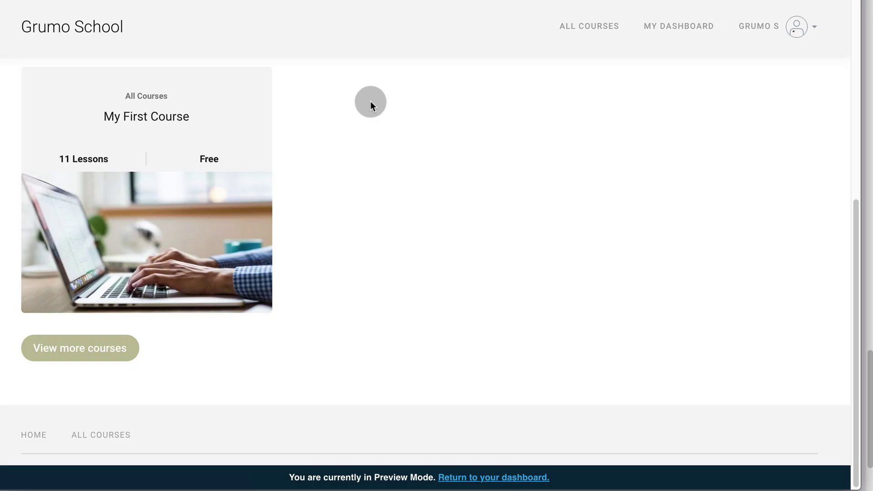
- Visit the home page to confirm the redirect to the course page
click(97, 27)
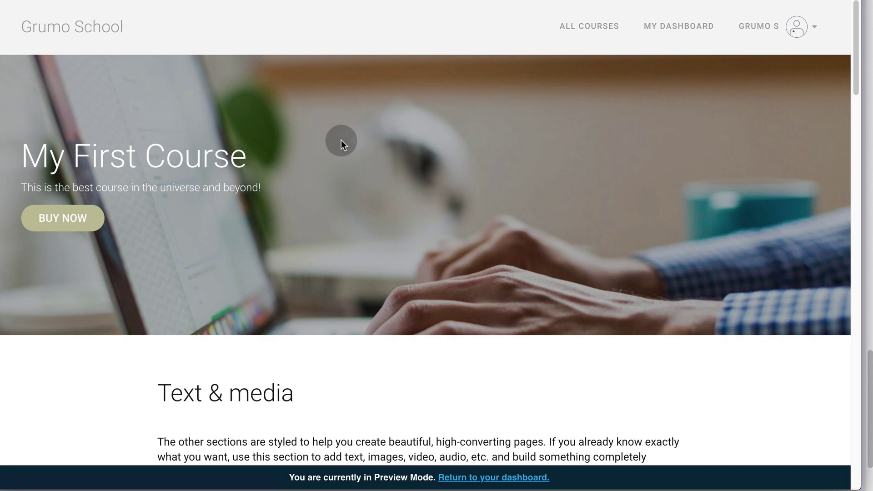
scroll(341, 140, down, 3)
scroll(342, 139, down, 15)
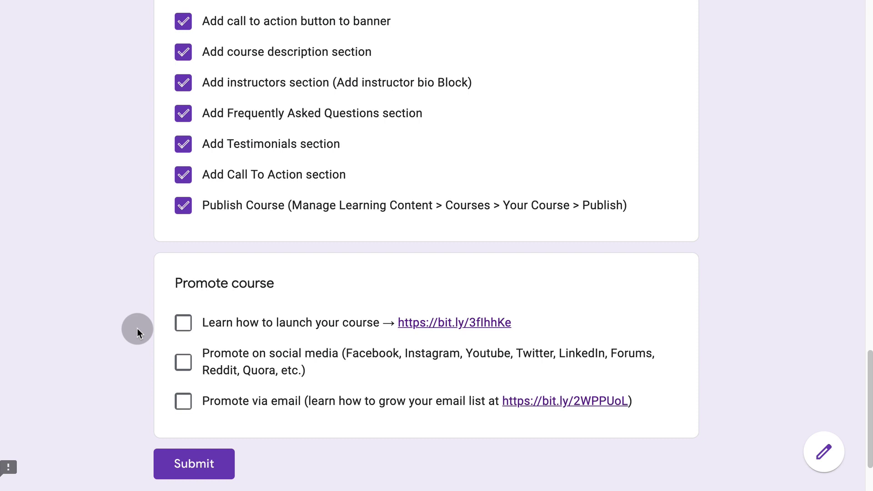
- Tick 'Learn how to launch your course', skim the launch guide, then tick 'Promote on social media'
click(184, 323)
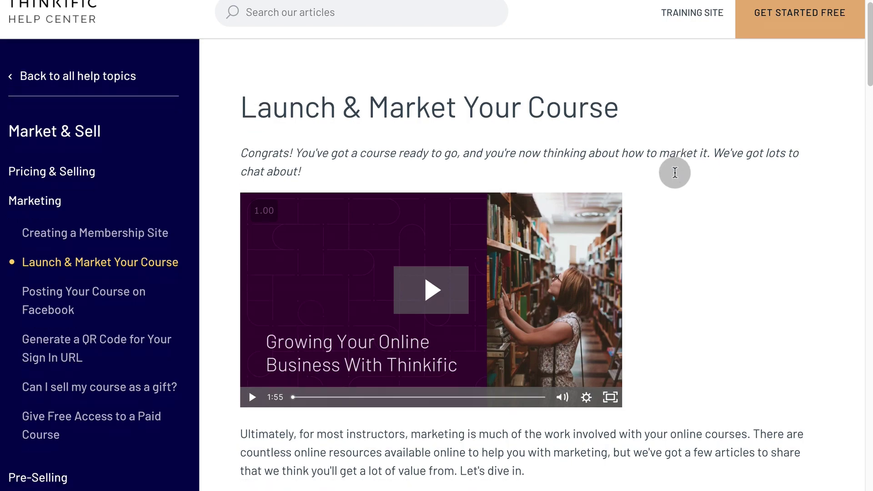
scroll(676, 173, down, 5)
scroll(676, 172, down, 15)
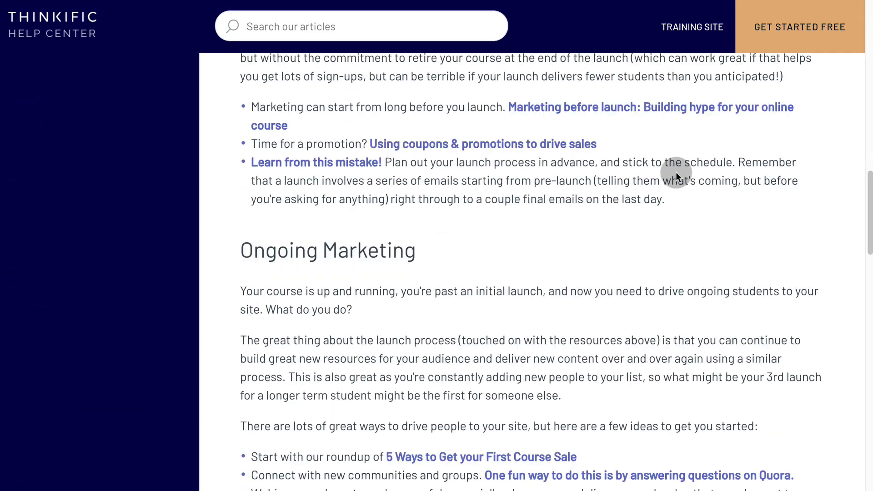
scroll(664, 179, down, 2)
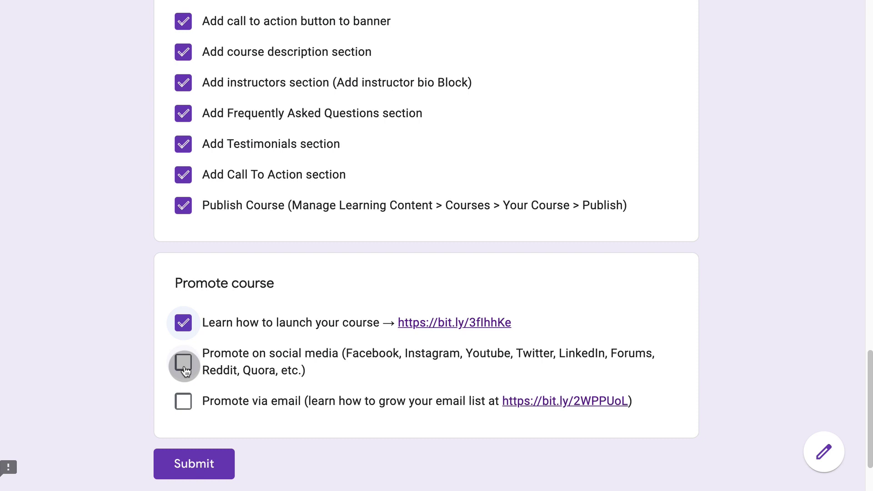
click(184, 364)
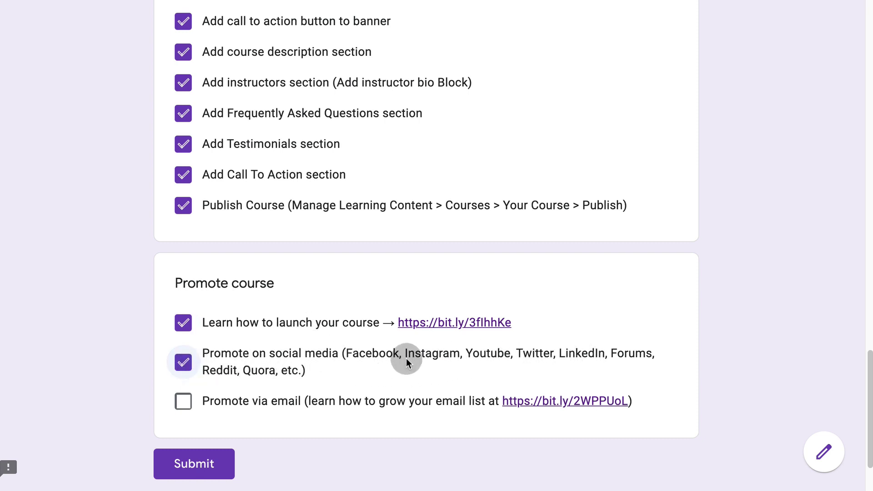
- Tick the email promotion item and read through the How to Build an Email List article
click(185, 407)
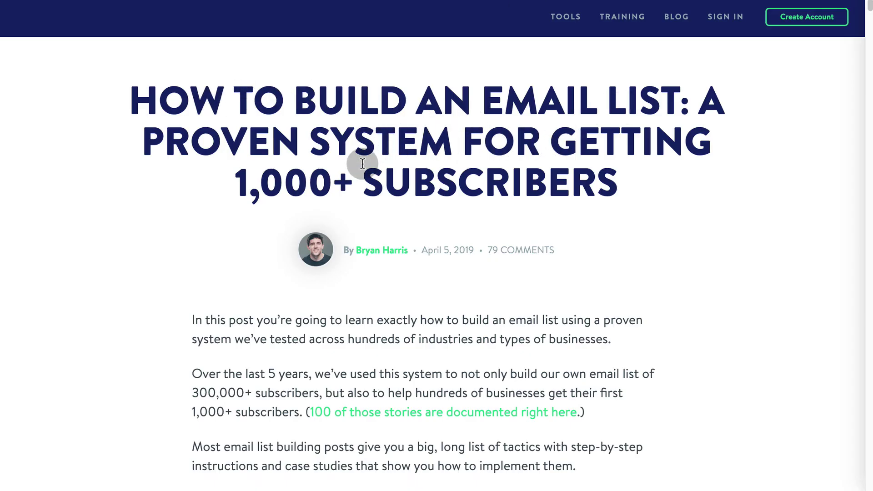
scroll(226, 230, down, 10)
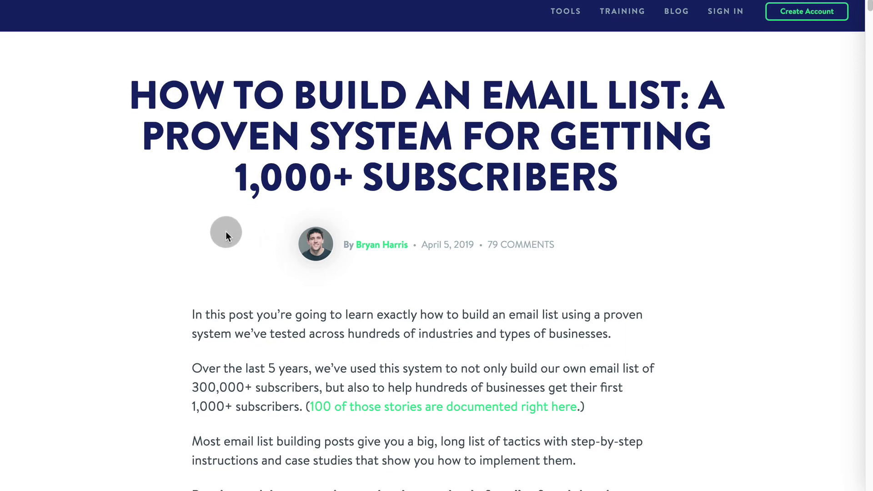
scroll(208, 225, down, 20)
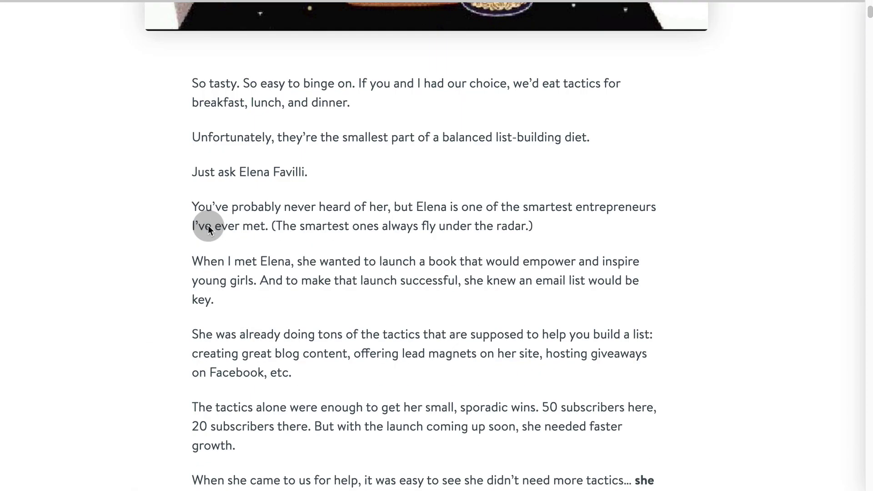
scroll(208, 225, down, 20)
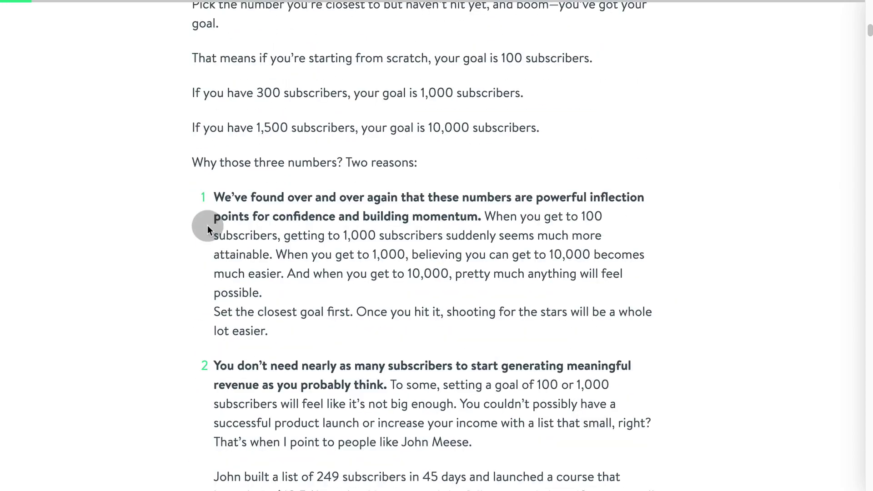
scroll(207, 225, down, 15)
scroll(206, 224, down, 20)
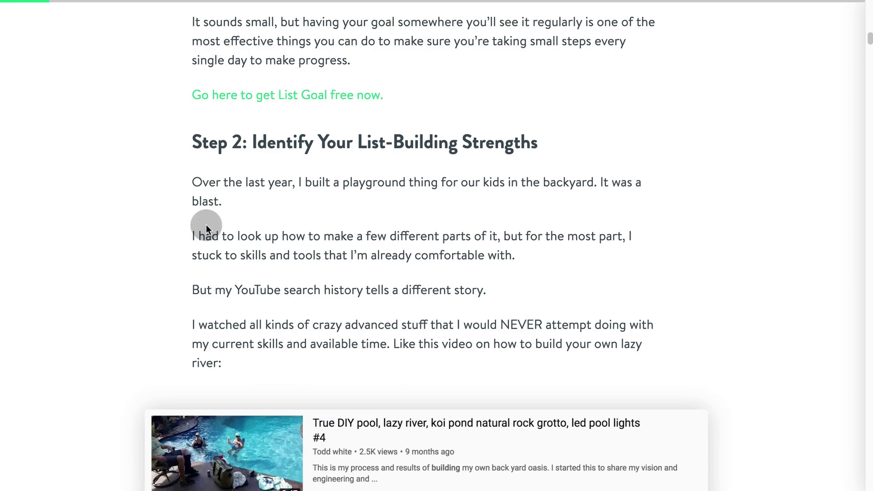
scroll(206, 228, down, 20)
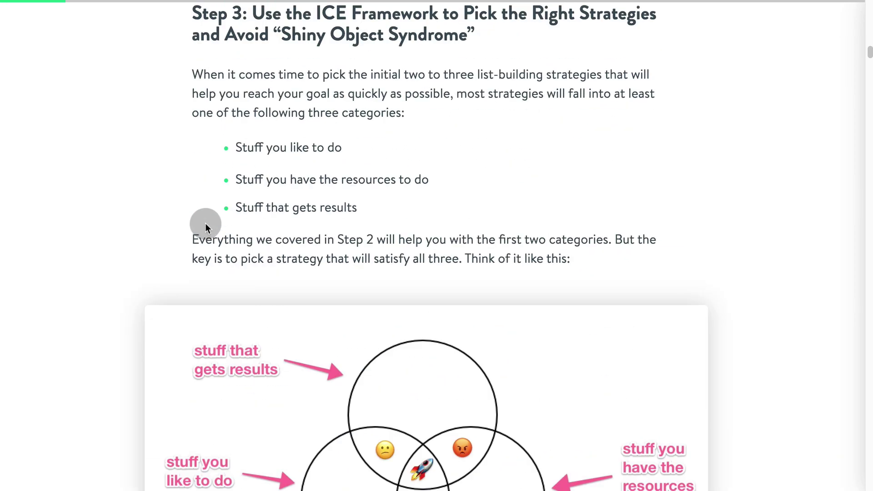
scroll(180, 225, down, 12)
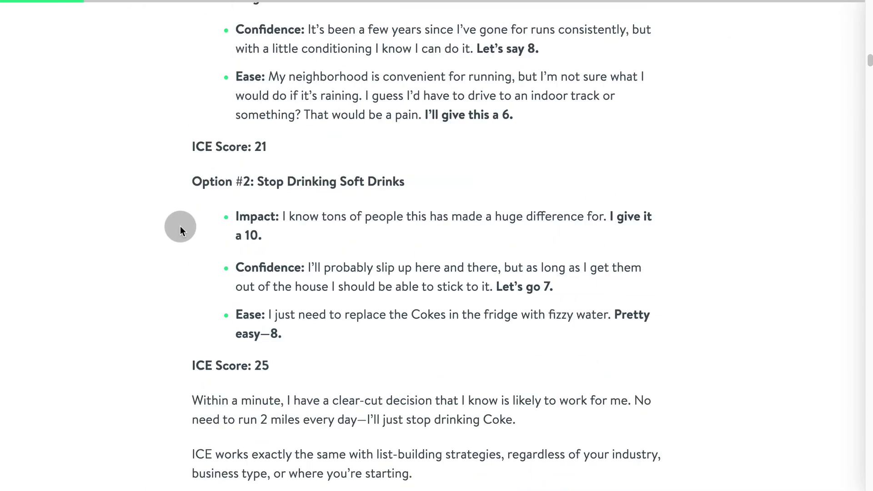
scroll(180, 226, down, 10)
scroll(180, 225, down, 15)
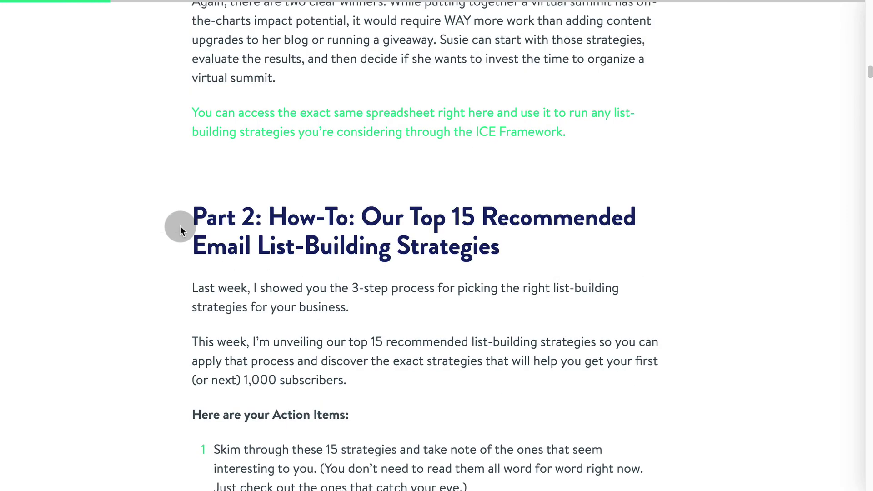